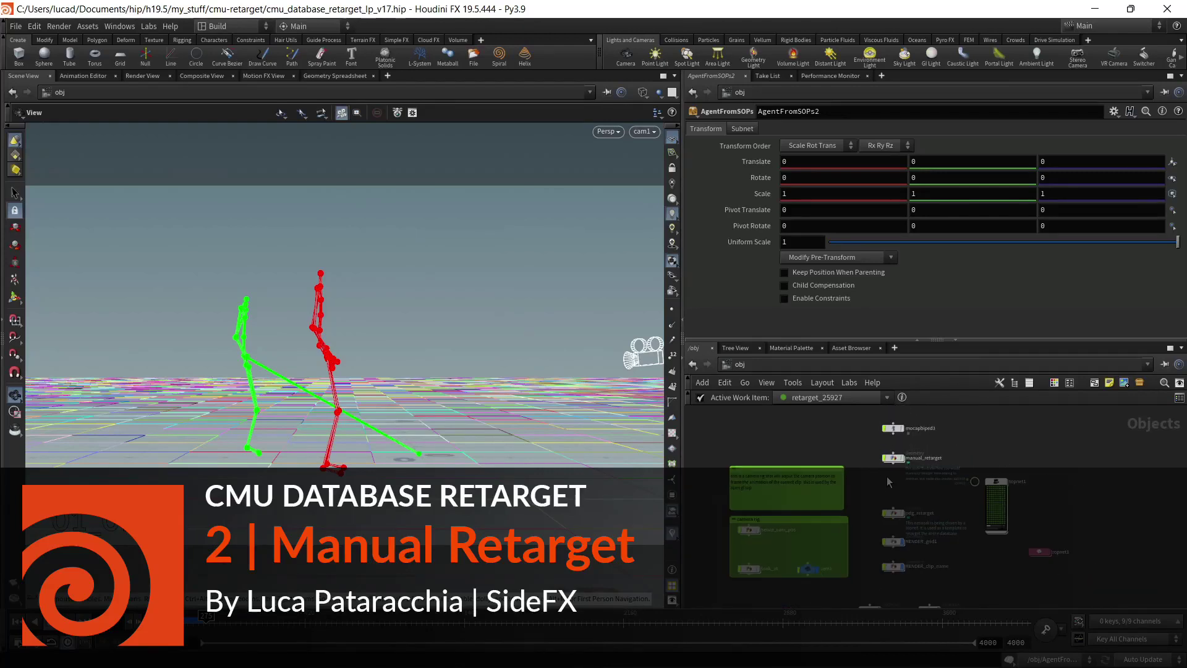
Open the manual_retarget network and display the output of its scenecharacterimport2 node
{"action": "left_click", "coordinate": [892, 458]}
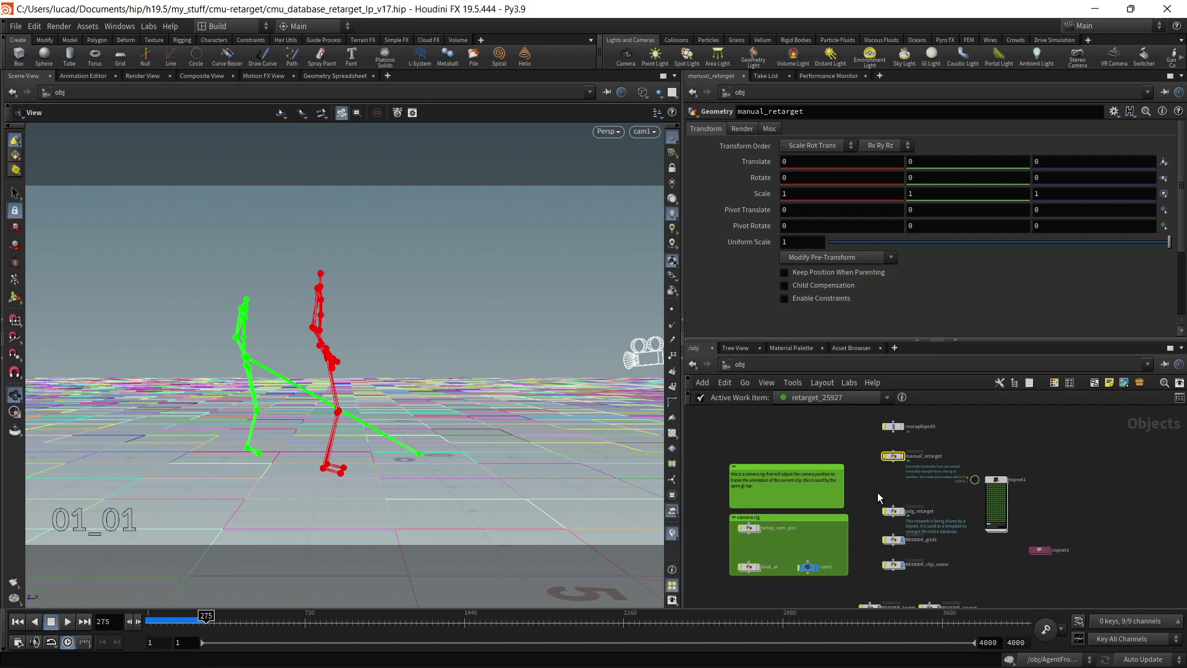
{"action": "double_click", "coordinate": [893, 455]}
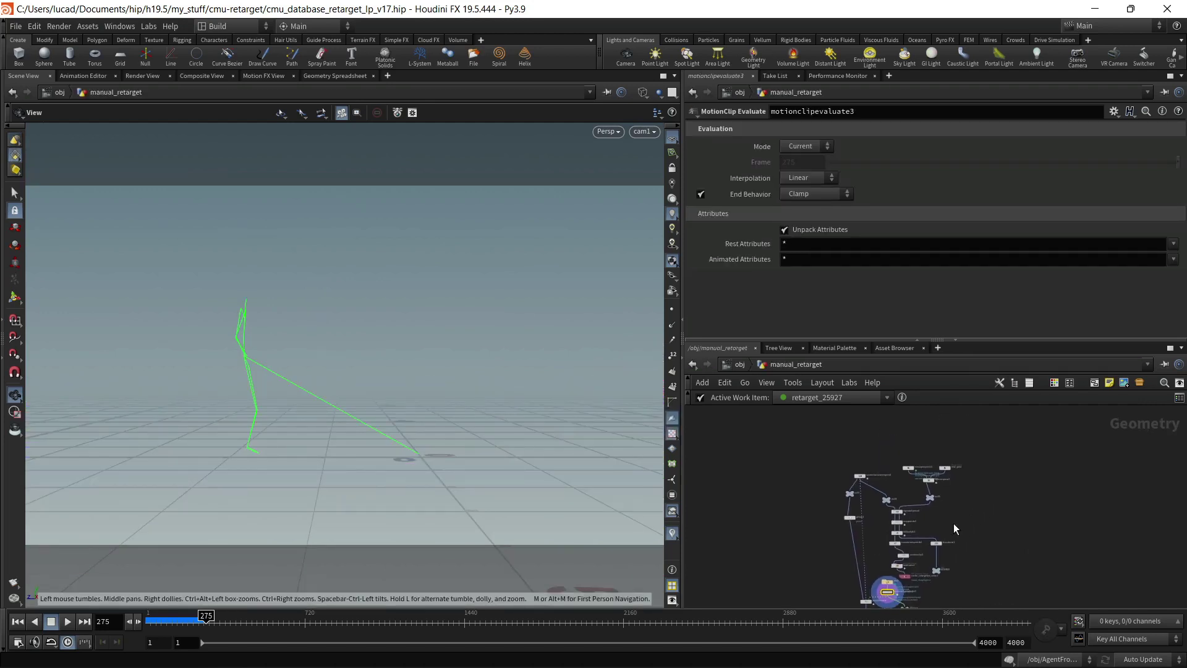
{"action": "scroll", "coordinate": [874, 499], "scroll_direction": "up", "scroll_amount": 5}
{"action": "scroll", "coordinate": [842, 515], "scroll_direction": "up", "scroll_amount": 3}
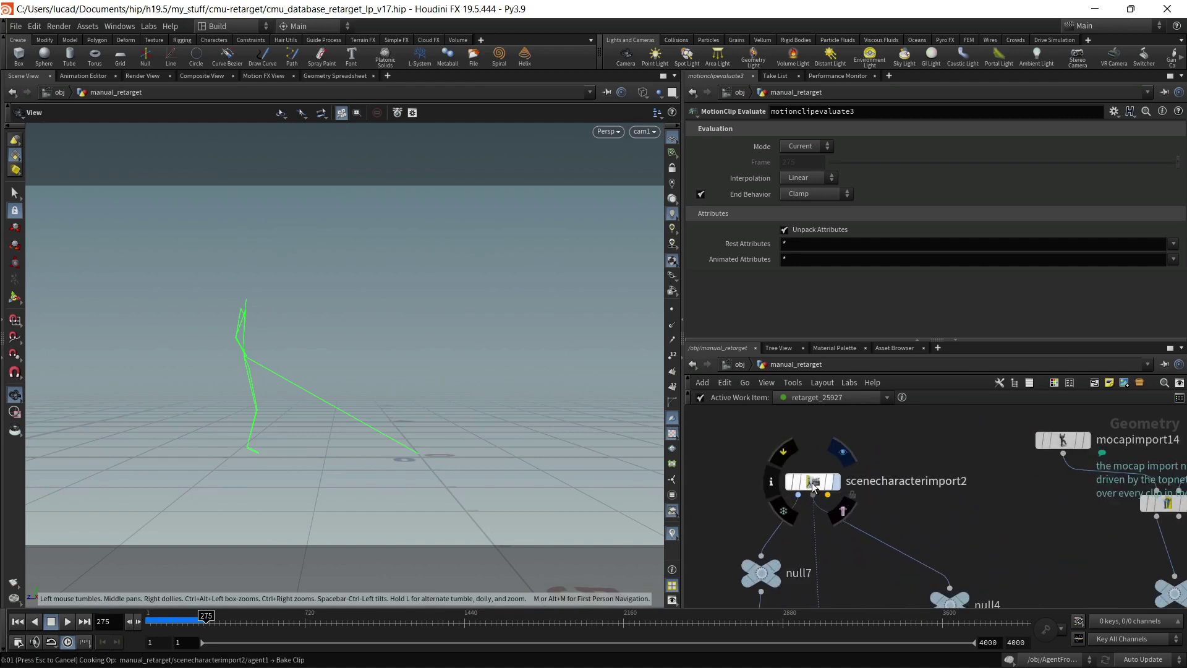
{"action": "left_click", "coordinate": [813, 486]}
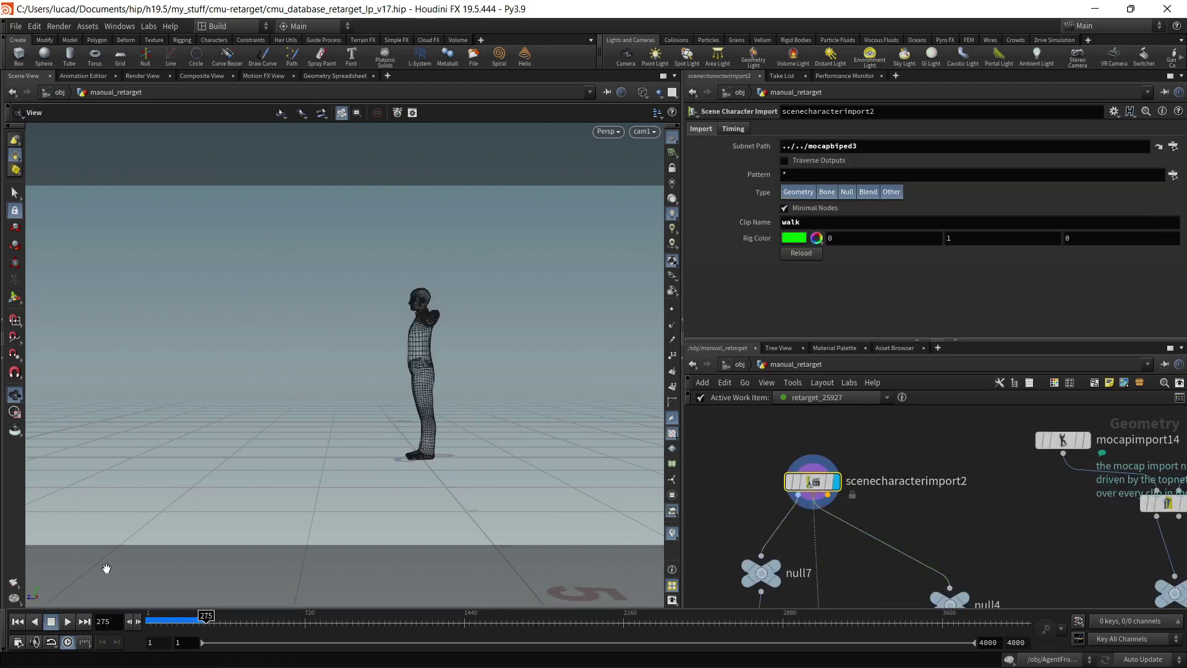
Rewind the animation to frame 1 and examine the imported character mesh from several angles
{"action": "left_click_drag", "start_coordinate": [168, 622], "coordinate": [146, 622]}
{"action": "left_click_drag", "start_coordinate": [361, 360], "coordinate": [376, 389]}
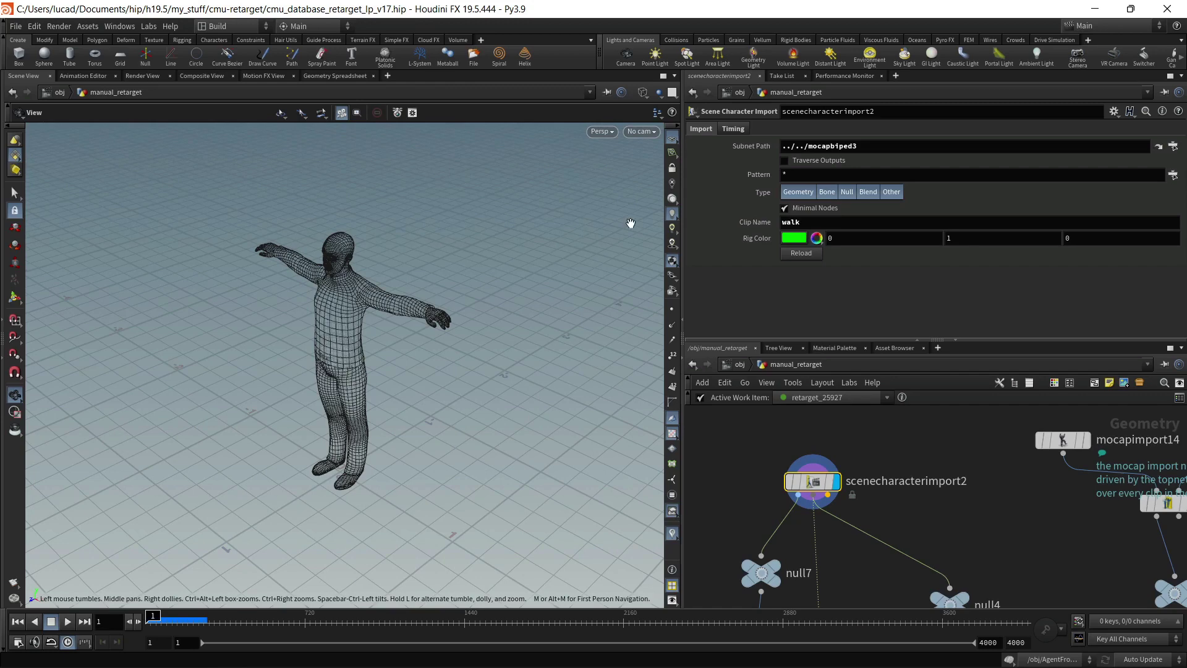
{"action": "left_click_drag", "start_coordinate": [336, 349], "coordinate": [376, 305]}
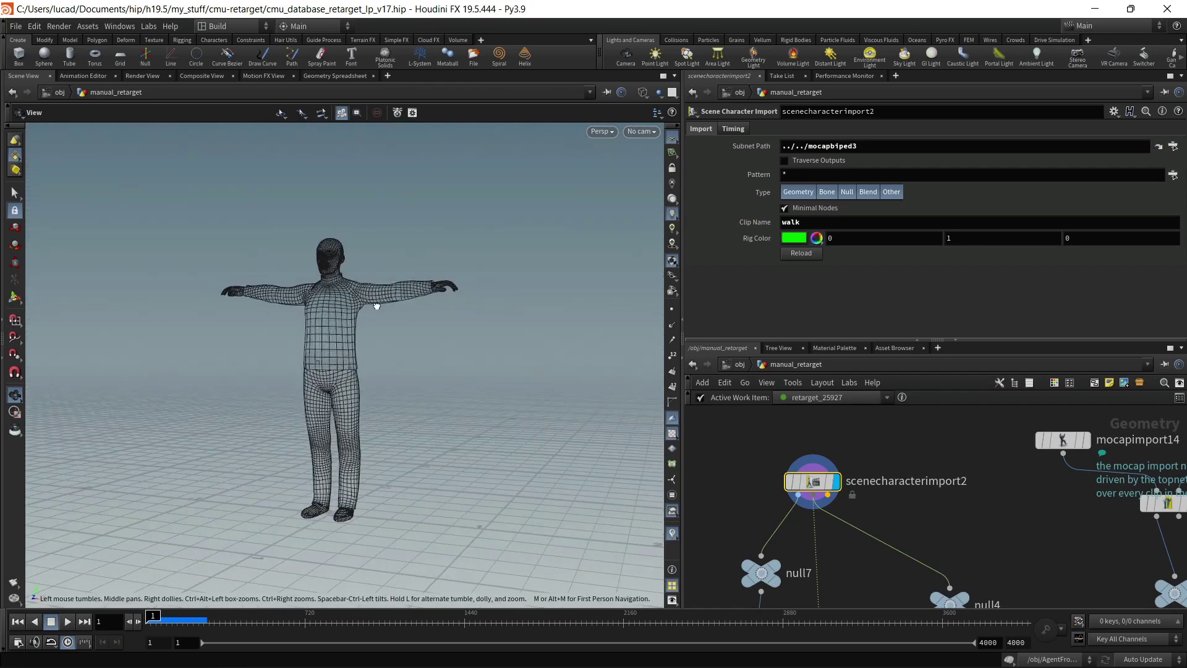
{"action": "right_click_drag", "start_coordinate": [303, 386], "coordinate": [335, 366]}
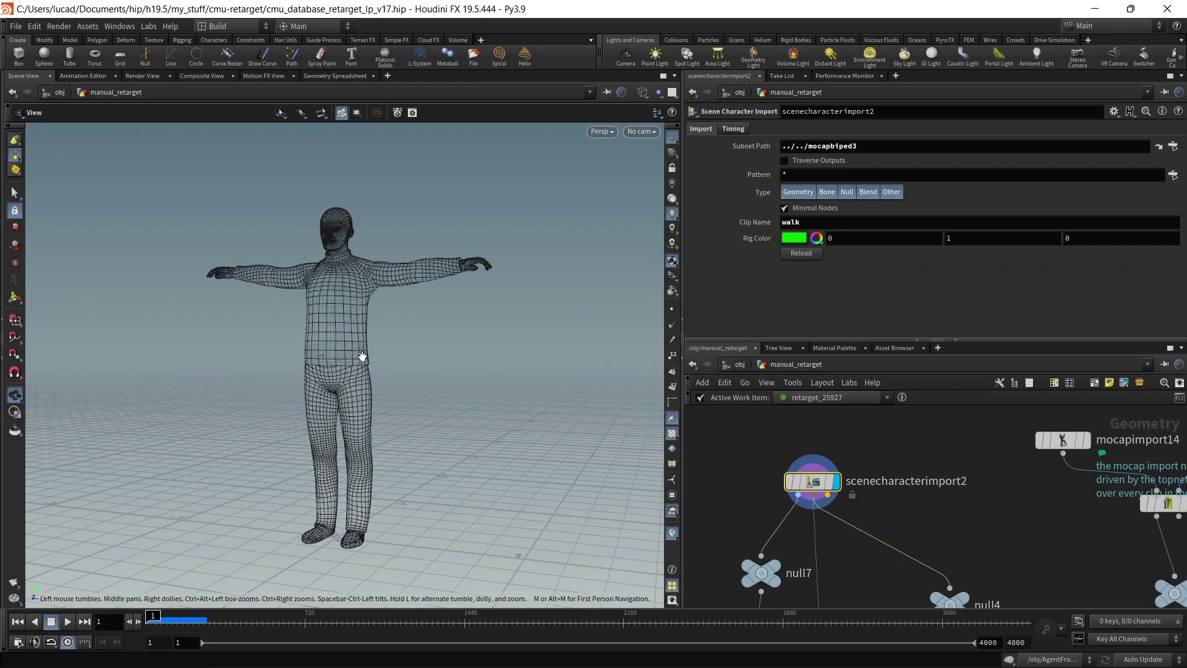
{"action": "left_click_drag", "start_coordinate": [362, 356], "coordinate": [322, 382]}
{"action": "right_click_drag", "start_coordinate": [323, 382], "coordinate": [354, 364]}
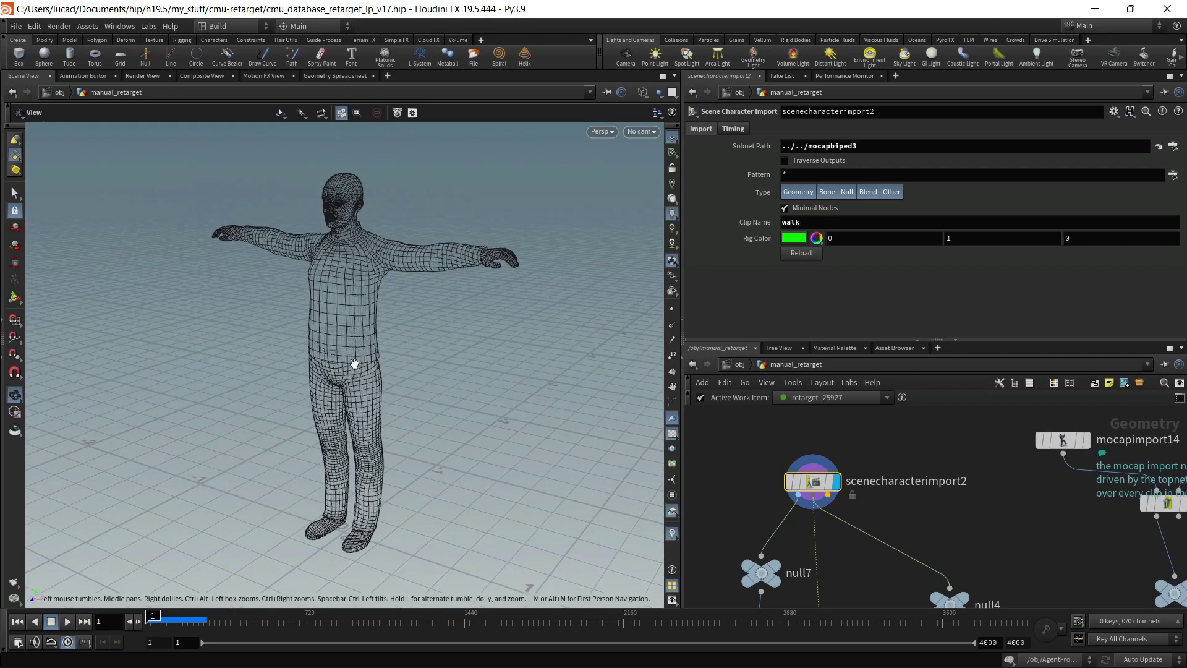
{"action": "left_click_drag", "start_coordinate": [354, 364], "coordinate": [361, 372]}
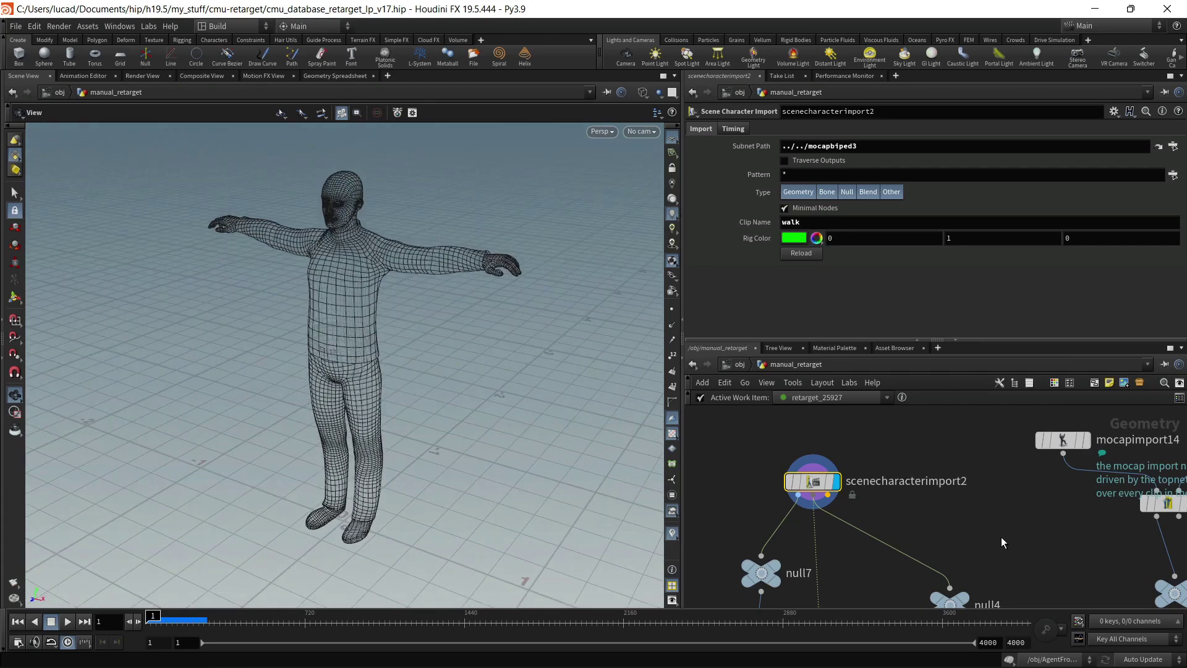
Examine the outputs of scenecharacterimport2 and display the connected null7 node
{"action": "scroll", "coordinate": [860, 501], "scroll_direction": "up", "scroll_amount": 3}
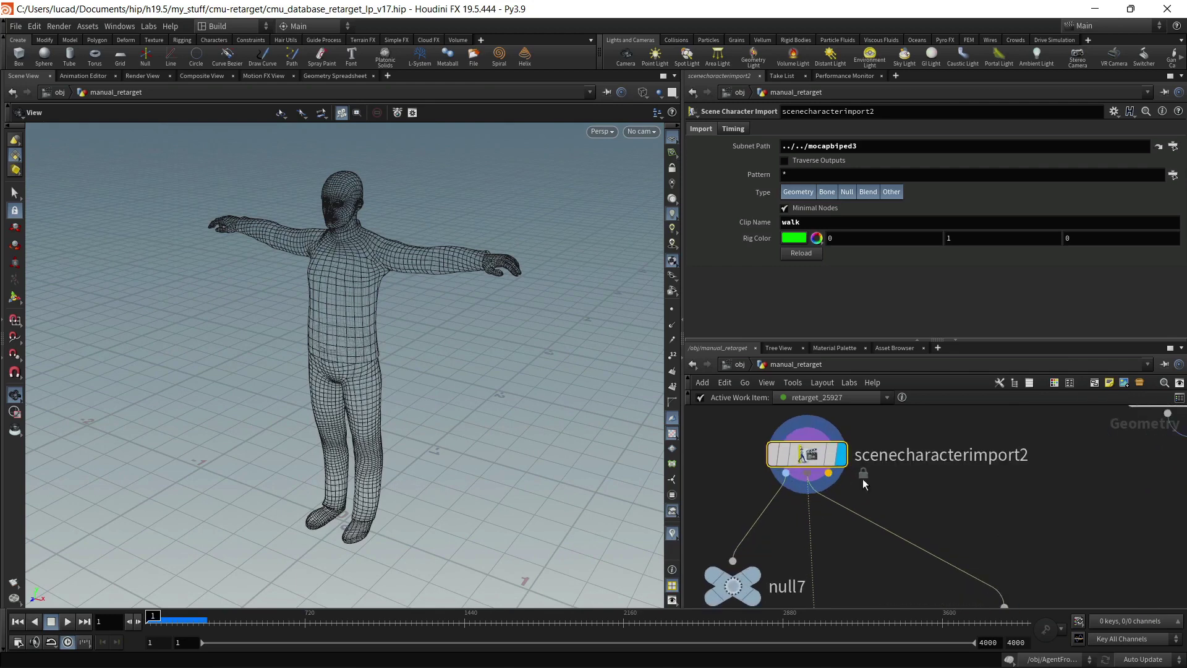
{"action": "scroll", "coordinate": [877, 482], "scroll_direction": "down", "scroll_amount": 3}
{"action": "scroll", "coordinate": [864, 488], "scroll_direction": "up", "scroll_amount": 3}
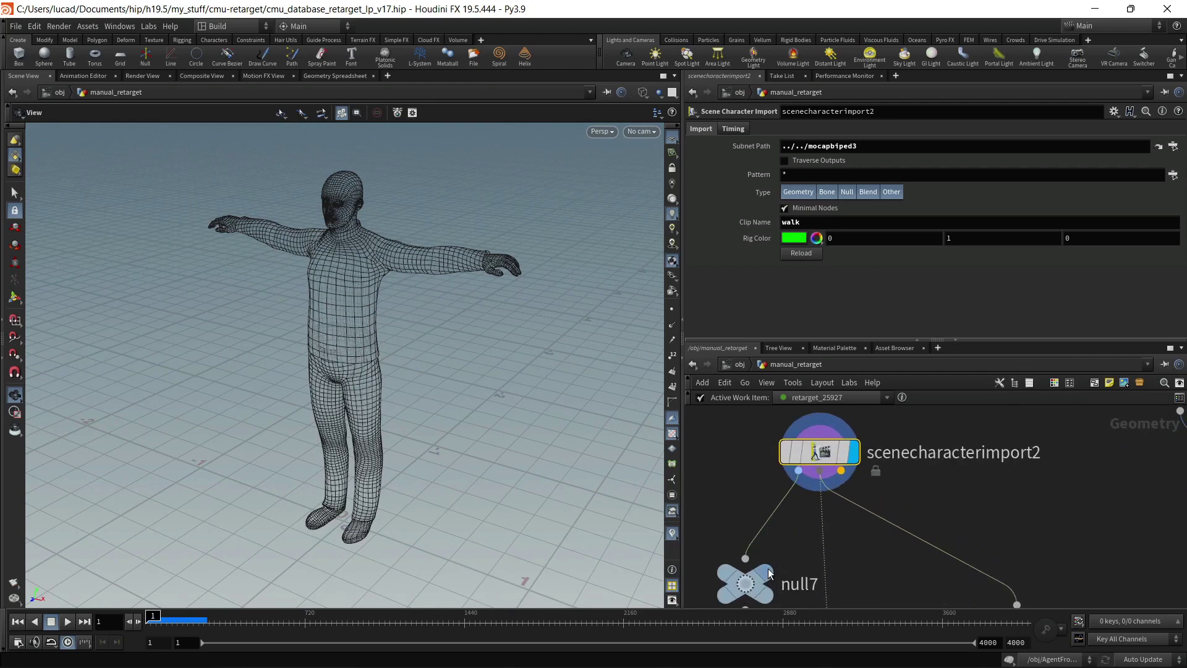
{"action": "scroll", "coordinate": [803, 544], "scroll_direction": "down", "scroll_amount": 4}
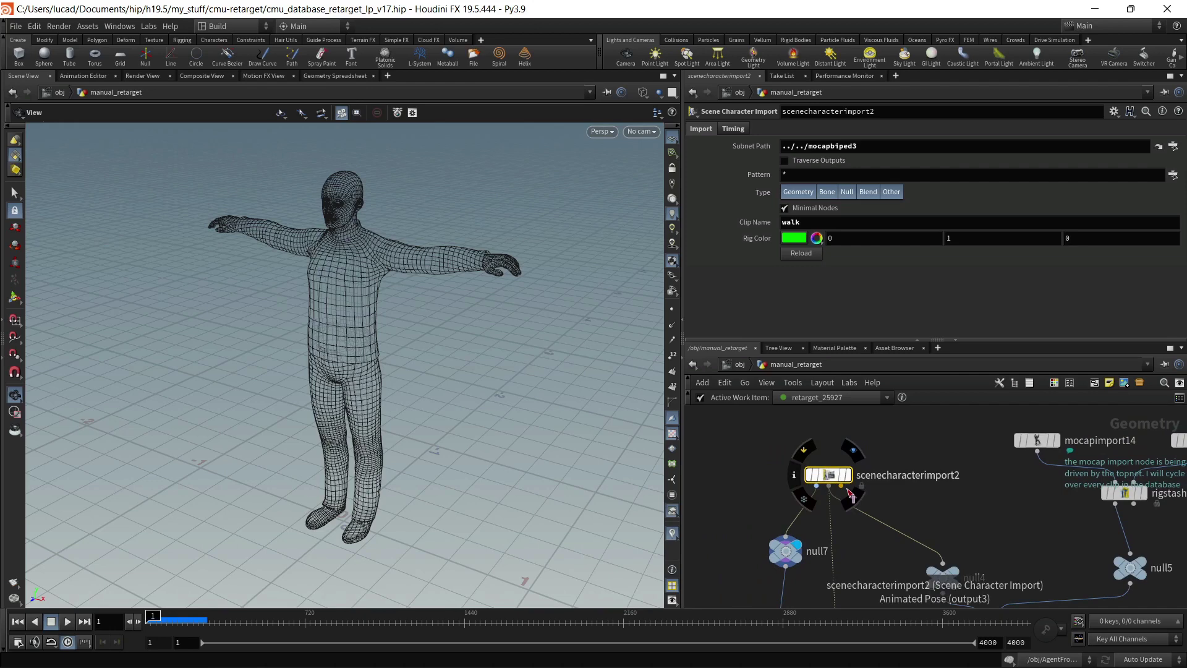
{"action": "scroll", "coordinate": [923, 498], "scroll_direction": "down", "scroll_amount": 3}
Display and select null4, and examine the target character's skeleton from the front
{"action": "middle_click_drag", "start_coordinate": [922, 498], "coordinate": [891, 461]}
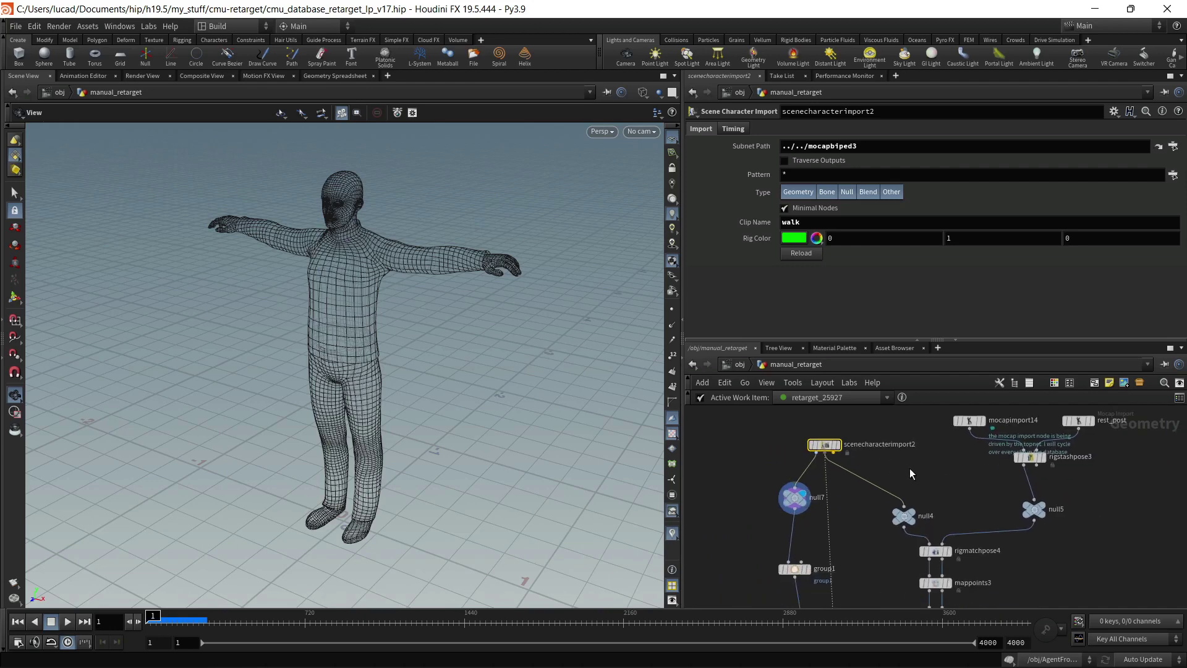
{"action": "scroll", "coordinate": [904, 515], "scroll_direction": "up", "scroll_amount": 2}
{"action": "left_click", "coordinate": [905, 518]}
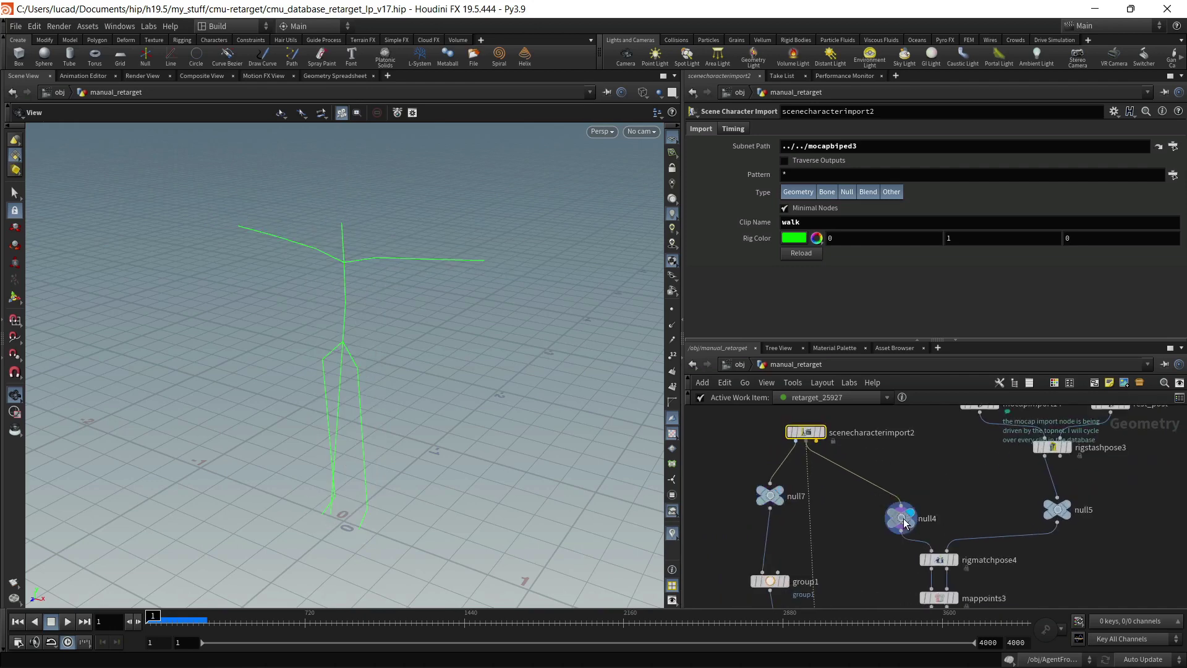
{"action": "left_click", "coordinate": [904, 520]}
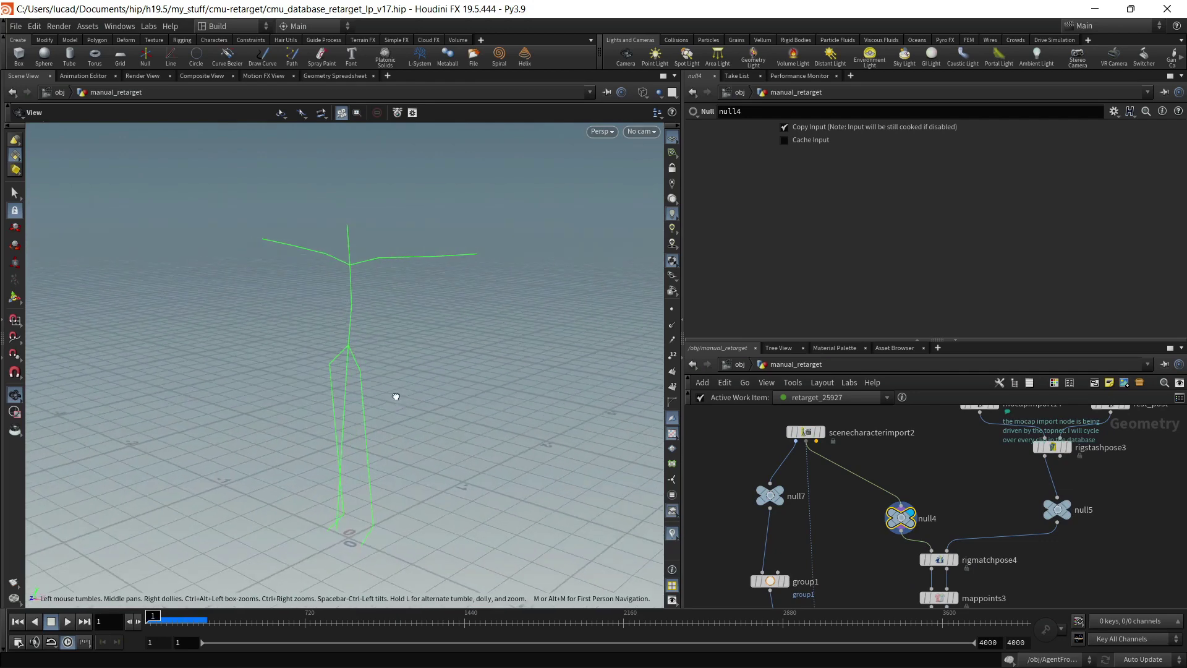
{"action": "left_click_drag", "start_coordinate": [396, 396], "coordinate": [470, 402]}
{"action": "right_click_drag", "start_coordinate": [352, 410], "coordinate": [426, 386]}
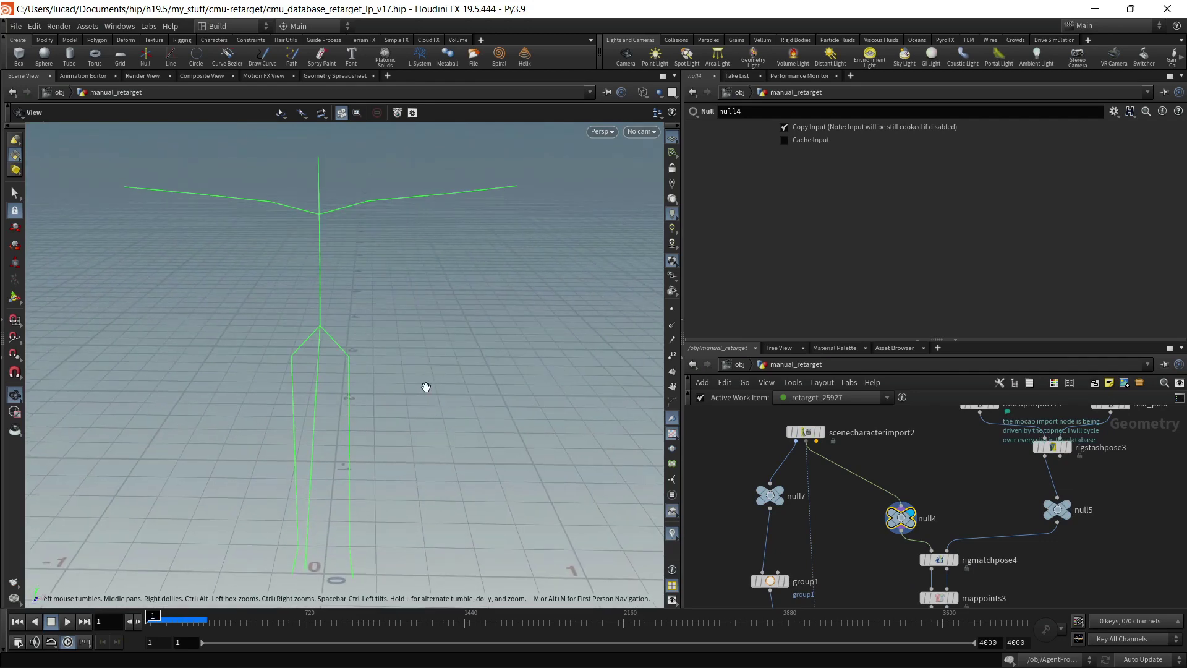
{"action": "middle_click_drag", "start_coordinate": [426, 387], "coordinate": [437, 418]}
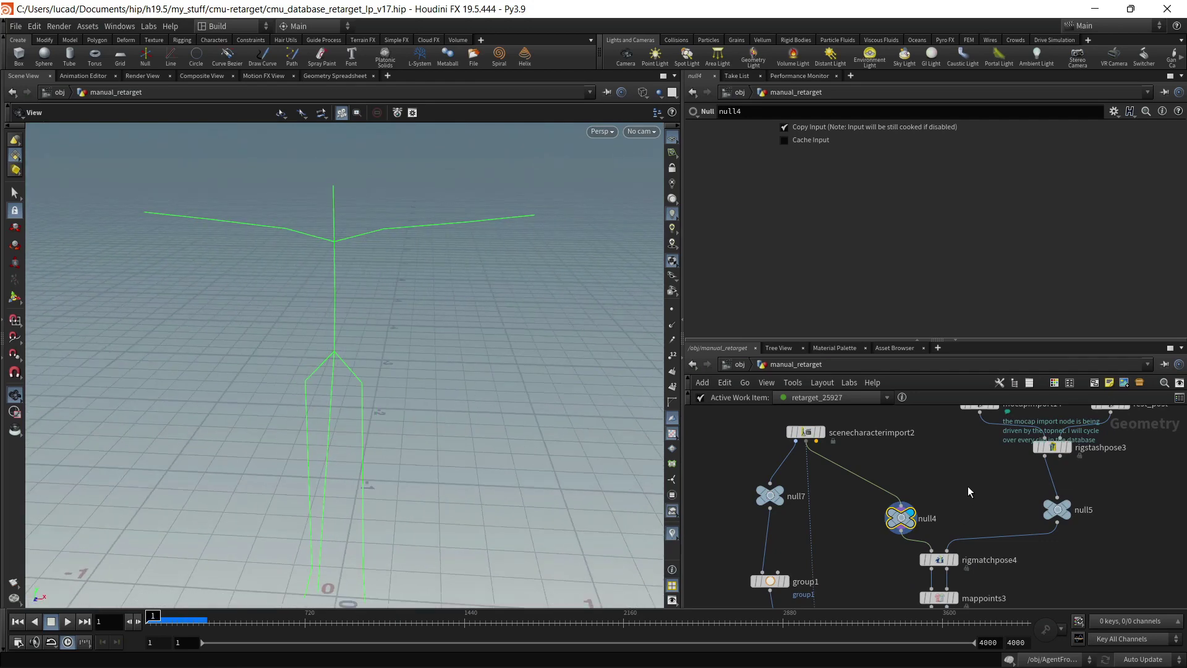
Display the mocapimport14 node and frame its motion capture skeleton in the viewport
{"action": "scroll", "coordinate": [968, 491], "scroll_direction": "down", "scroll_amount": 3}
{"action": "middle_click_drag", "start_coordinate": [969, 488], "coordinate": [886, 507]}
{"action": "scroll", "coordinate": [903, 497], "scroll_direction": "up", "scroll_amount": 4}
{"action": "left_click", "coordinate": [883, 462]}
{"action": "left_click_drag", "start_coordinate": [860, 462], "coordinate": [855, 441]}
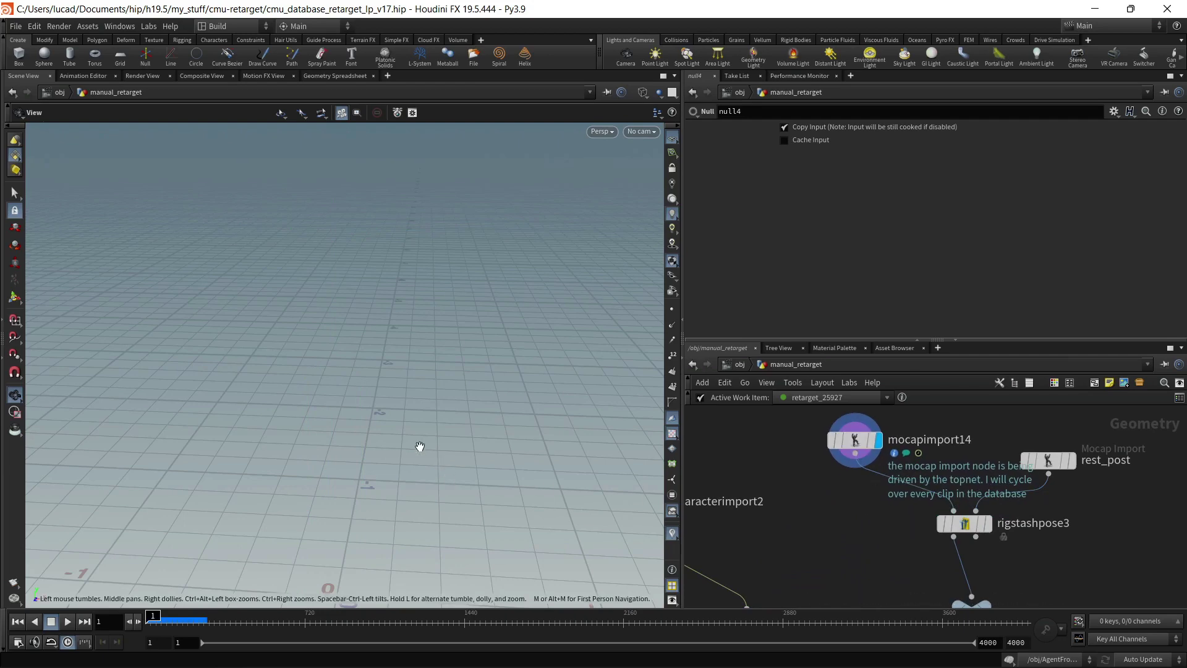
{"action": "key", "text": "space+g"}
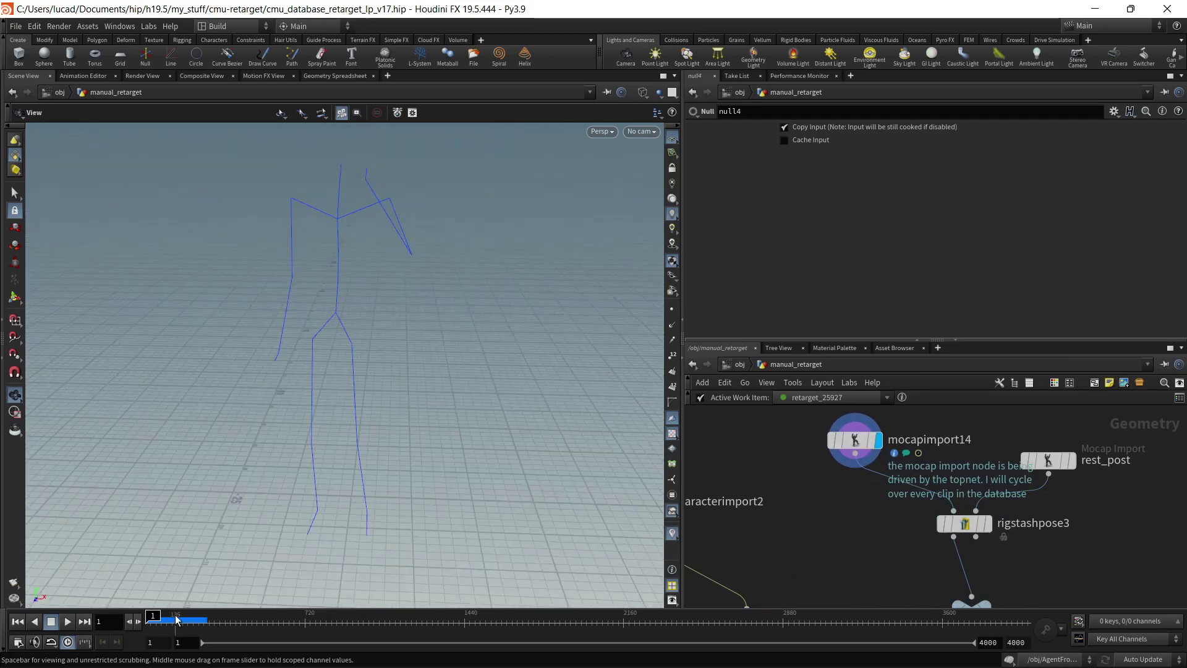
Scrub the mocap clip, stopping at frame 9, and move the rest_post node farther away from mocapimport14
{"action": "left_click", "coordinate": [187, 614]}
{"action": "left_click_drag", "start_coordinate": [187, 615], "coordinate": [152, 615]}
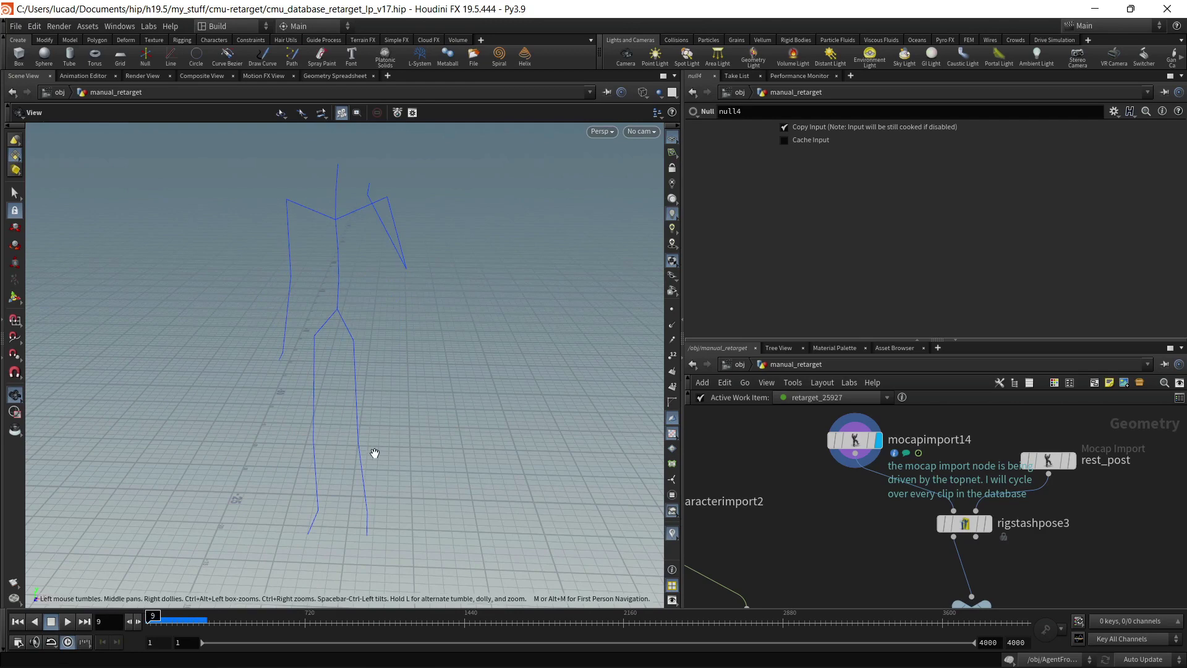
{"action": "right_click_drag", "start_coordinate": [377, 443], "coordinate": [339, 478]}
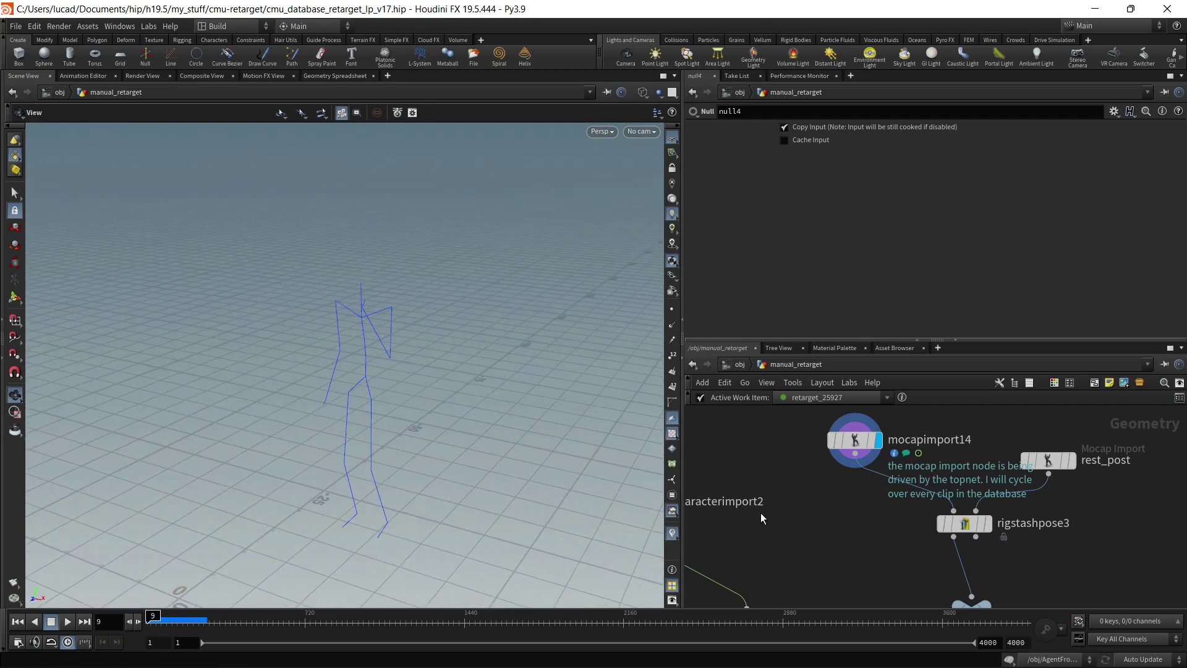
{"action": "left_click_drag", "start_coordinate": [1049, 465], "coordinate": [1095, 458]}
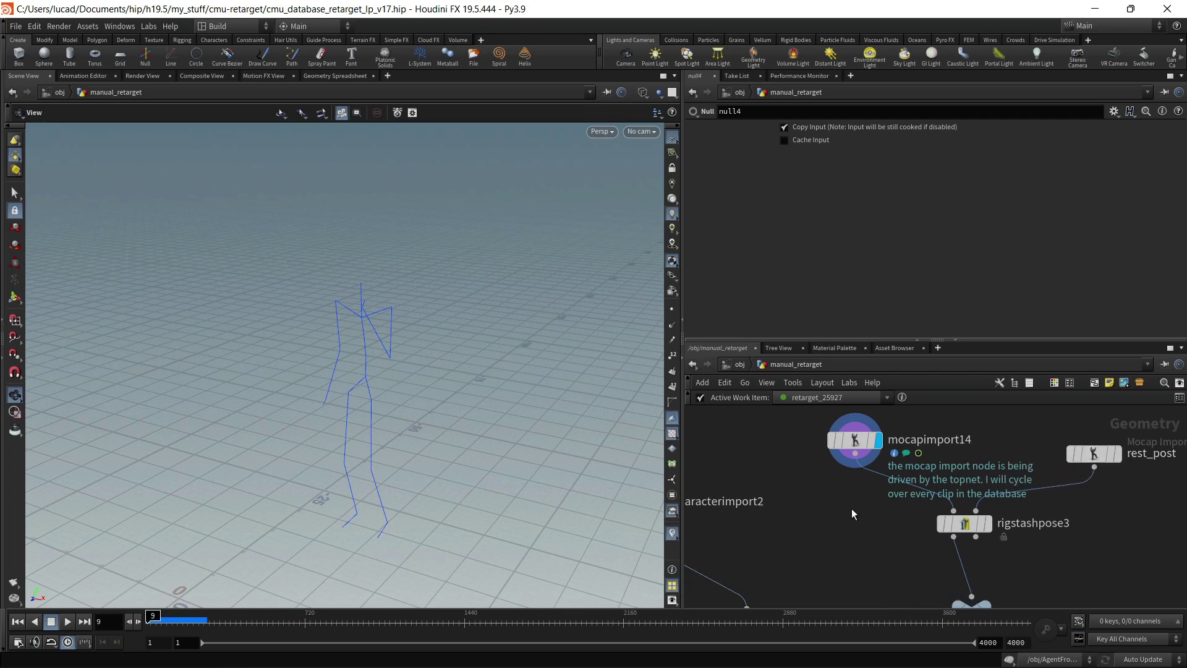
Go up to the object level, open the topnet1 task network and inspect the filedecompress1 node's settings
{"action": "scroll", "coordinate": [852, 512], "scroll_direction": "down", "scroll_amount": 4}
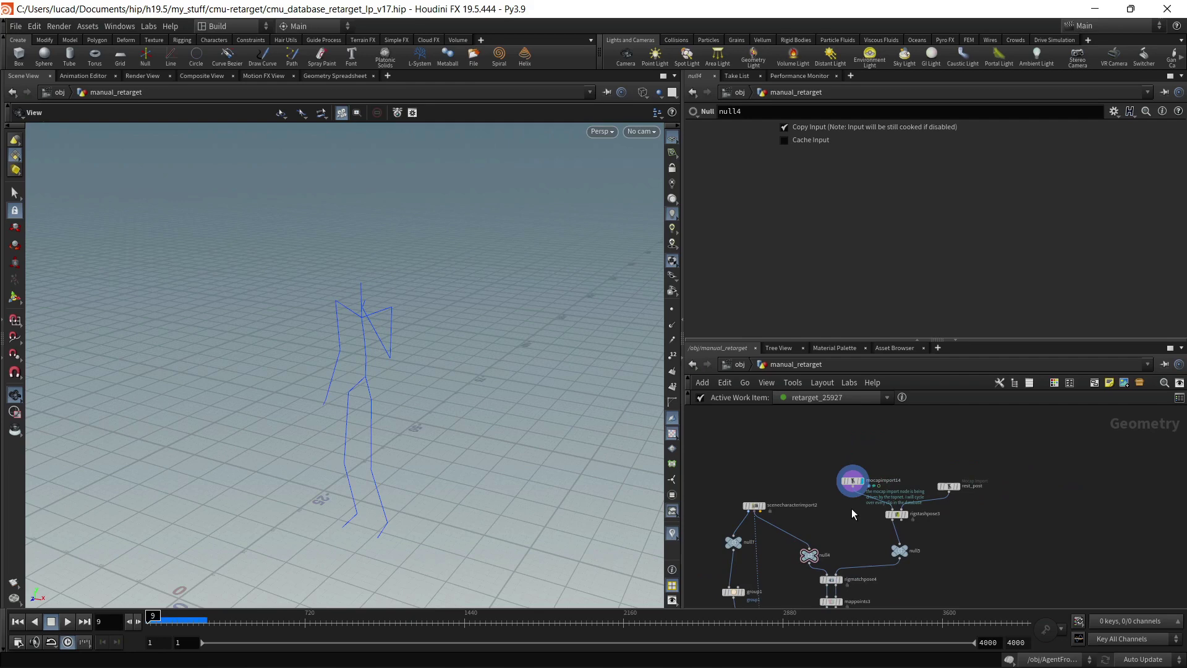
{"action": "key", "text": "u"}
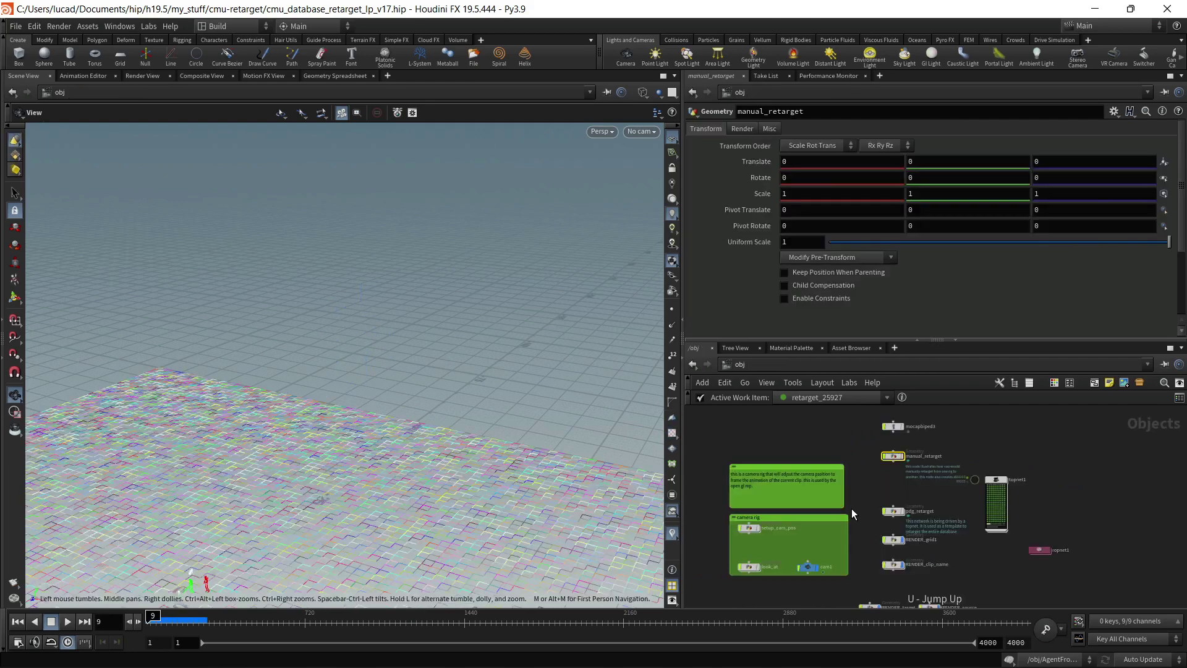
{"action": "double_click", "coordinate": [898, 457]}
{"action": "key", "text": "u"}
{"action": "double_click", "coordinate": [996, 481]}
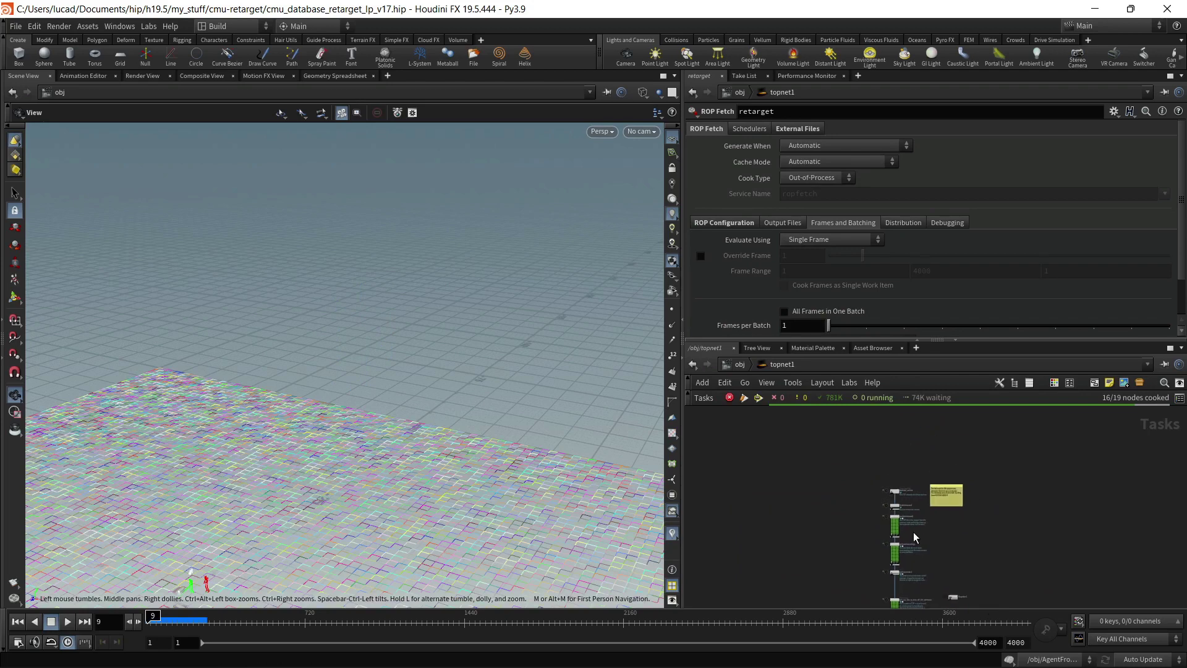
{"action": "scroll", "coordinate": [913, 531], "scroll_direction": "up", "scroll_amount": 5}
{"action": "left_click", "coordinate": [960, 522]}
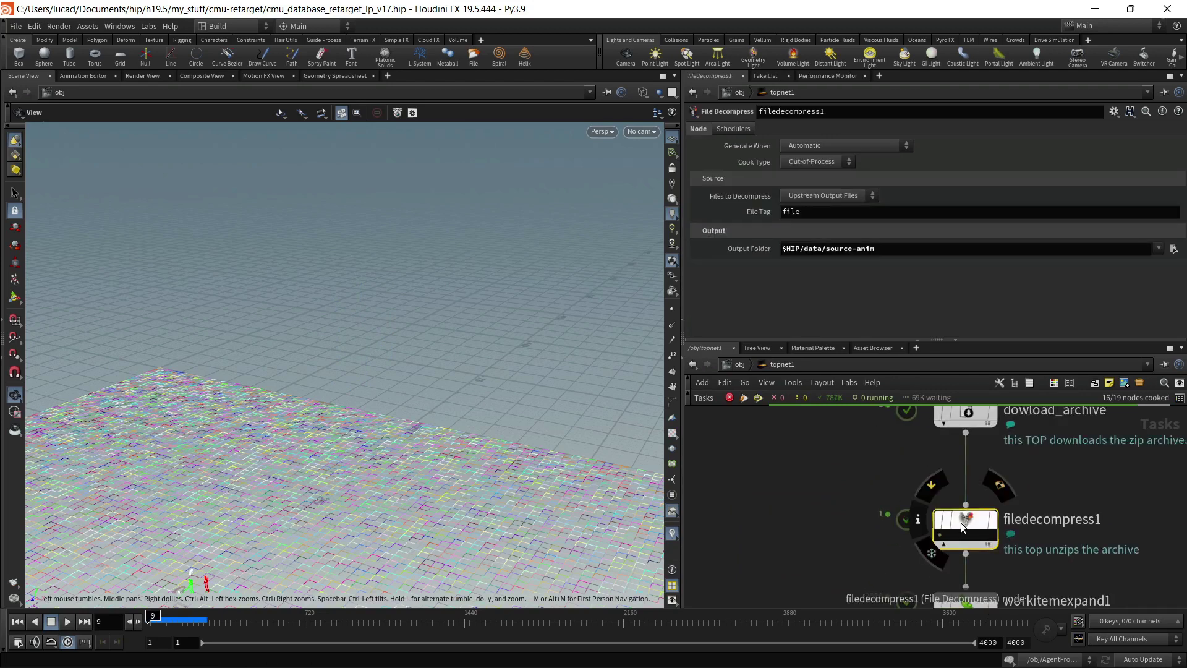
{"action": "right_click", "coordinate": [938, 548]}
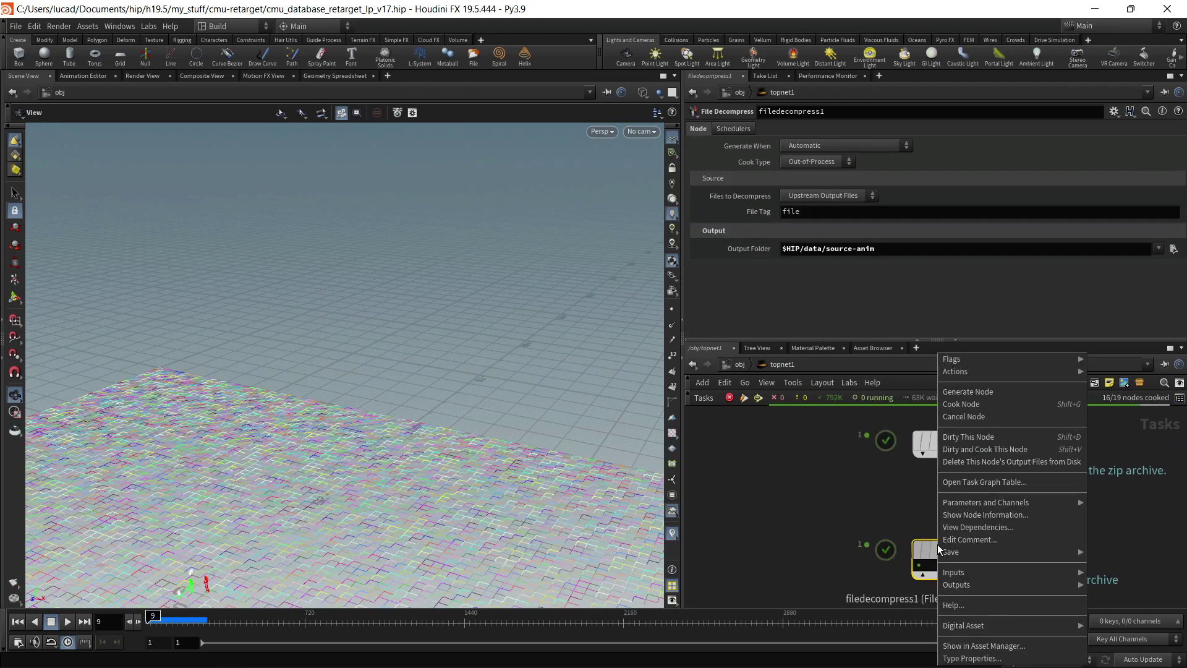
{"action": "left_click", "coordinate": [847, 509]}
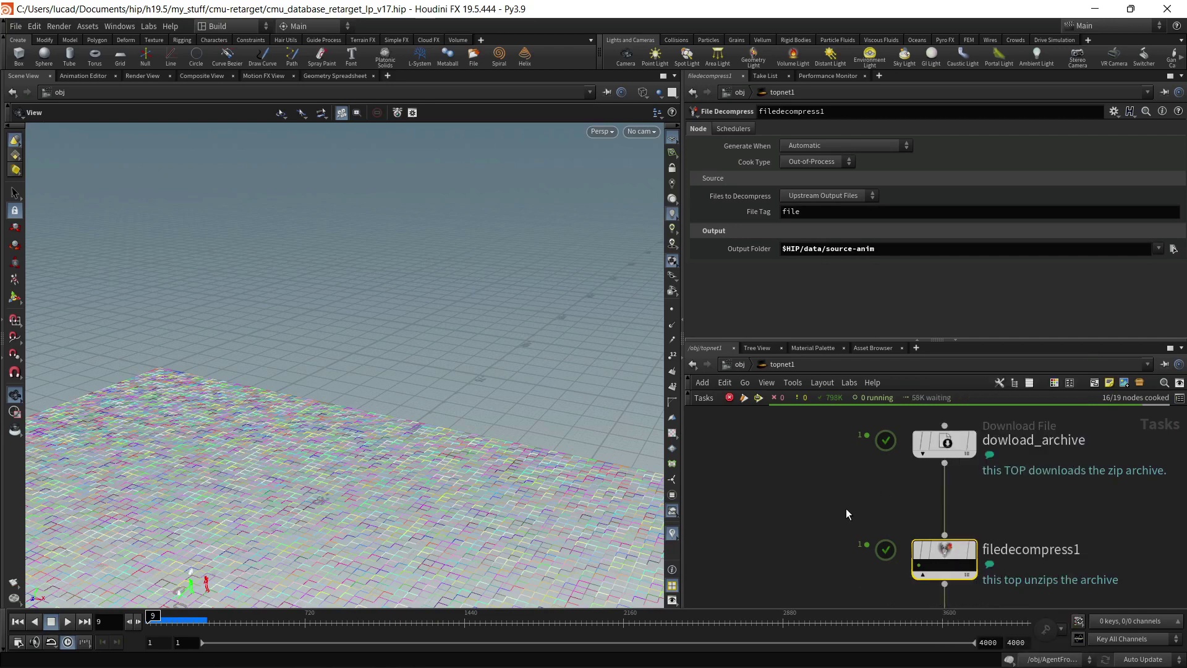
Review the download URL and filename on dowload_archive and the output folder on filedecompress1
{"action": "scroll", "coordinate": [846, 508], "scroll_direction": "down", "scroll_amount": 2}
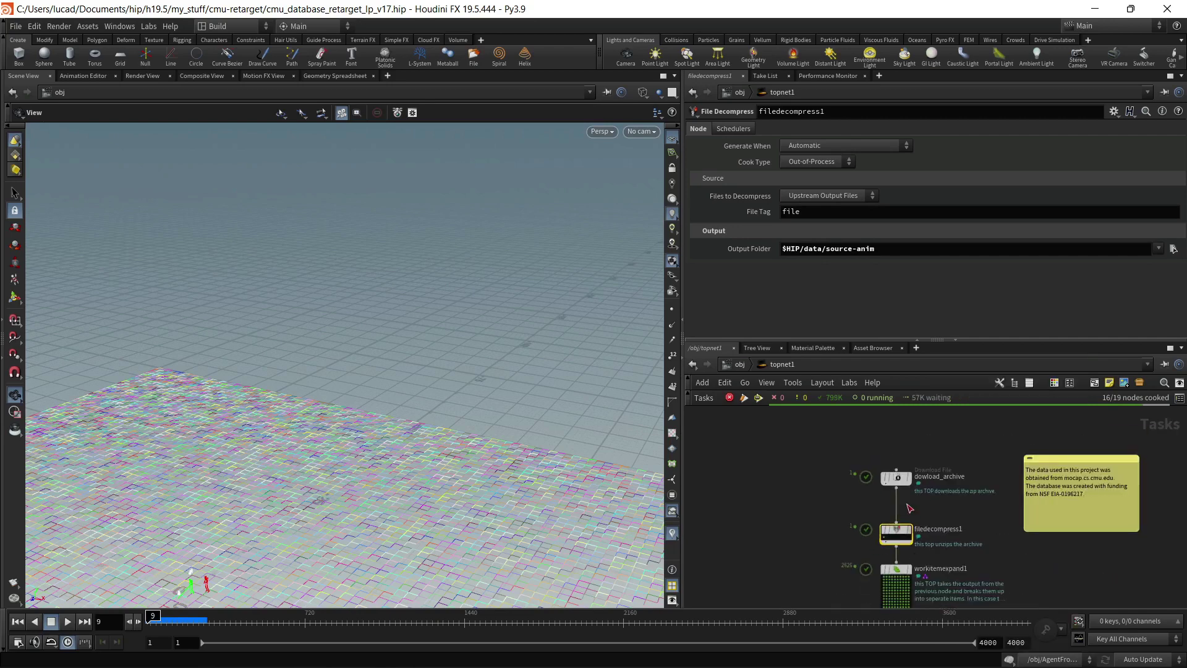
{"action": "left_click", "coordinate": [904, 473]}
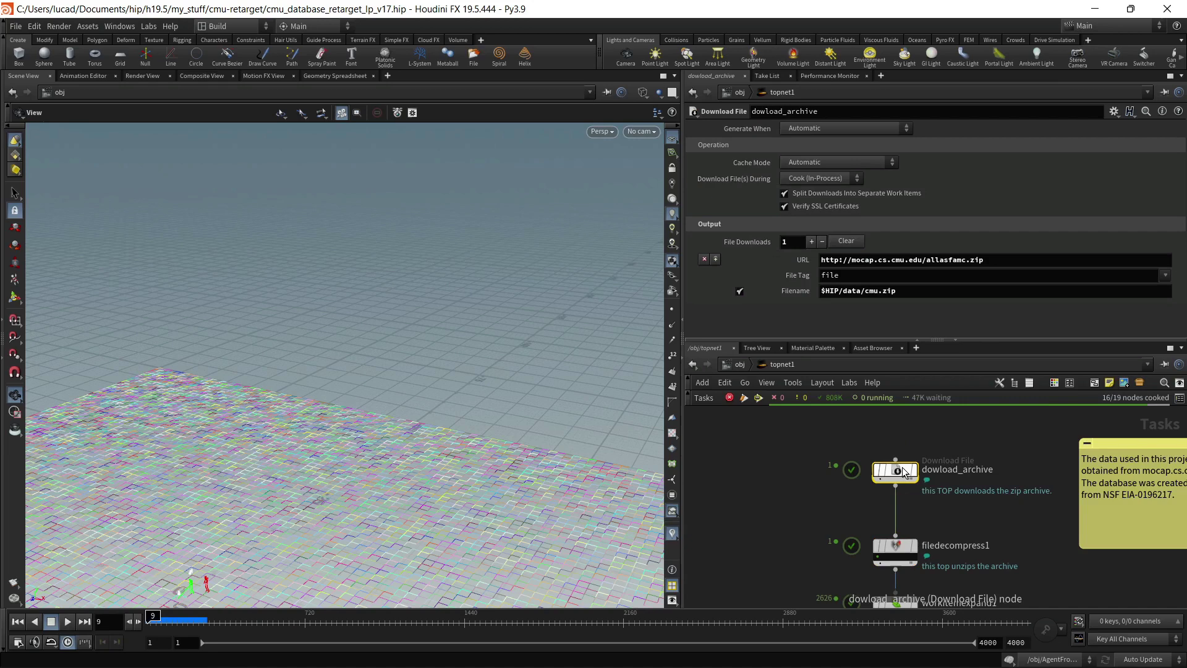
{"action": "left_click", "coordinate": [897, 552]}
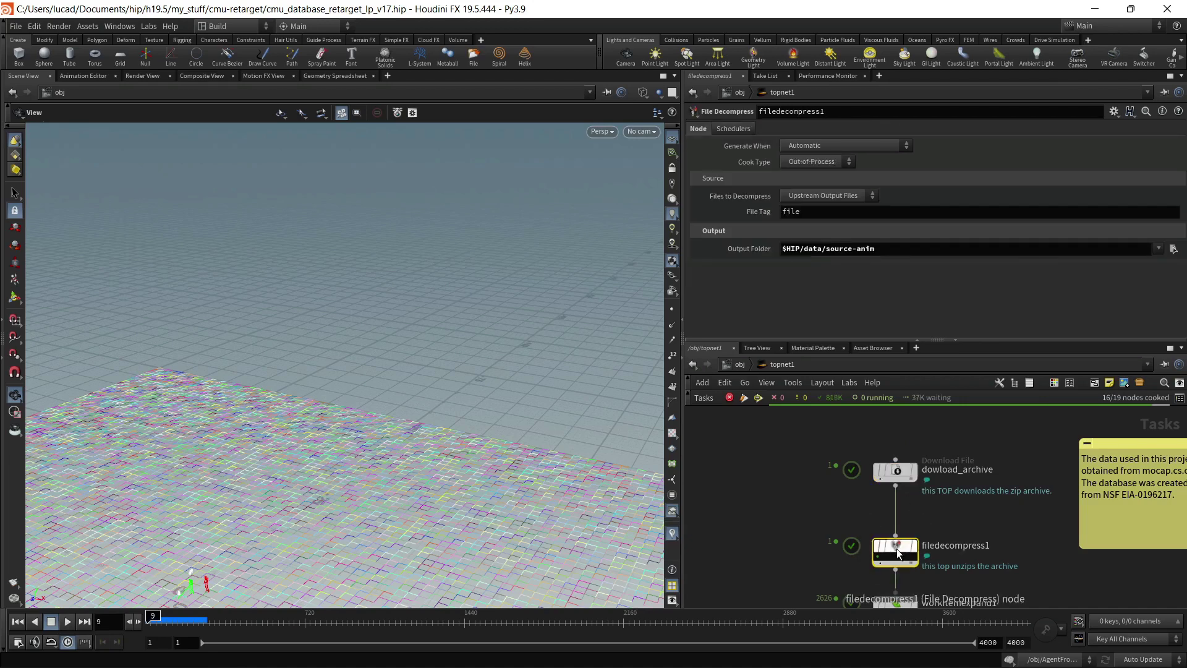
{"action": "left_click", "coordinate": [896, 470]}
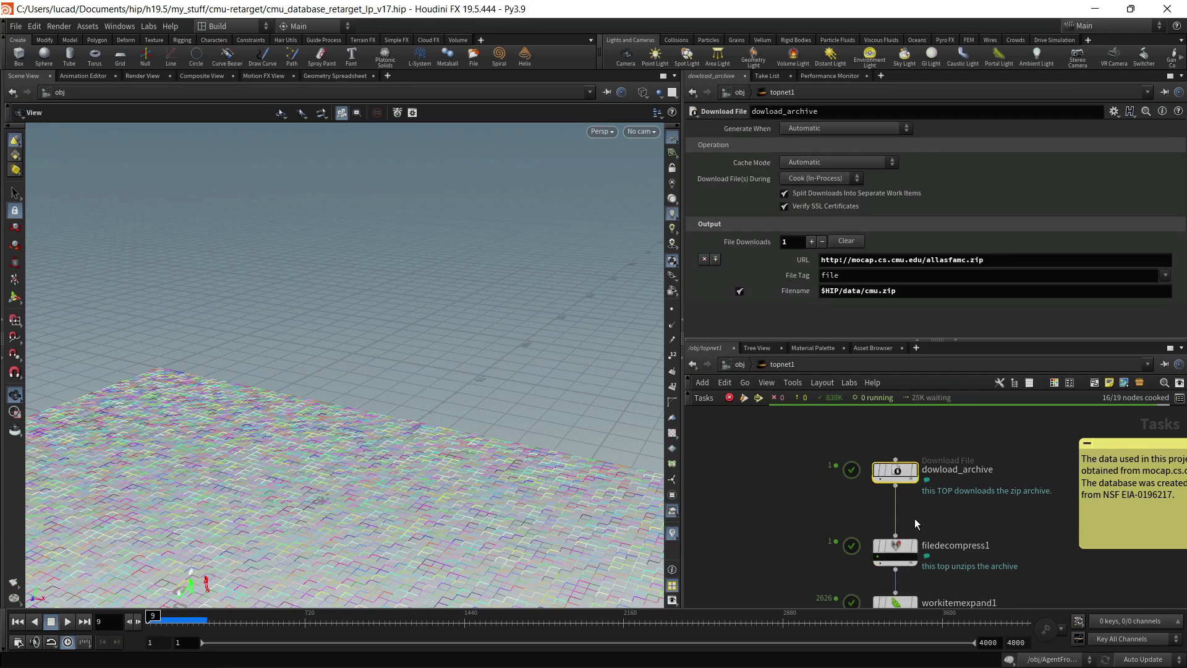
Return to the manual_retarget network, select mocapimport14 to show its import parameters and frame its skeleton
{"action": "key", "text": "u"}
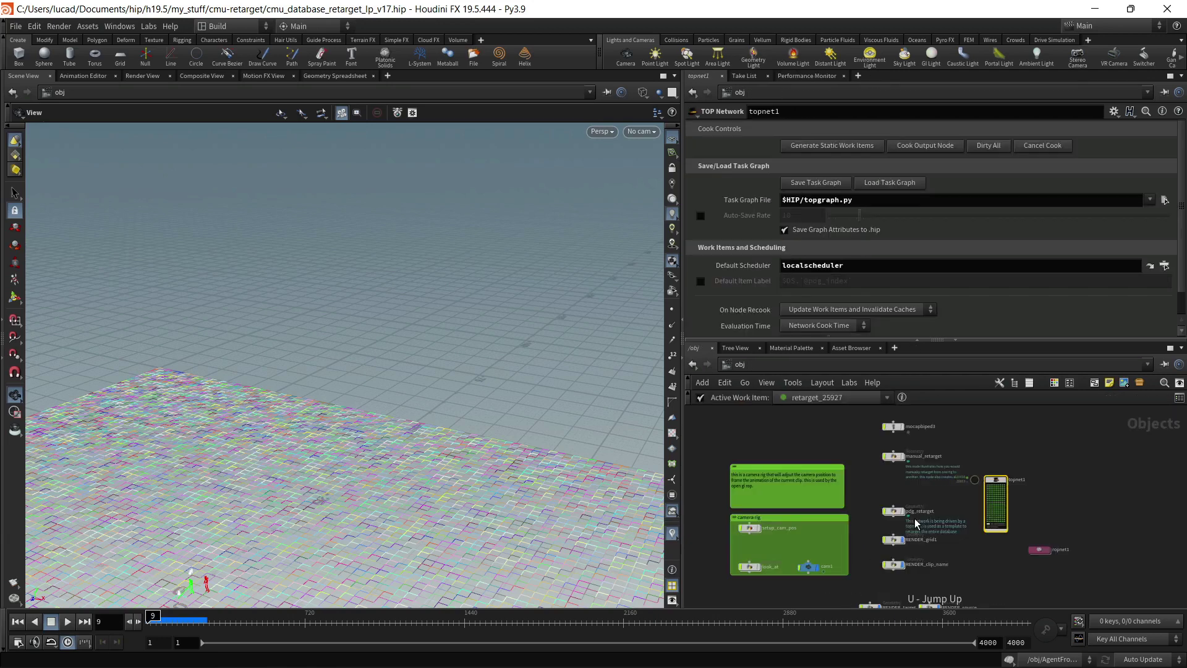
{"action": "middle_click_drag", "start_coordinate": [461, 503], "coordinate": [587, 359]}
{"action": "double_click", "coordinate": [893, 456]}
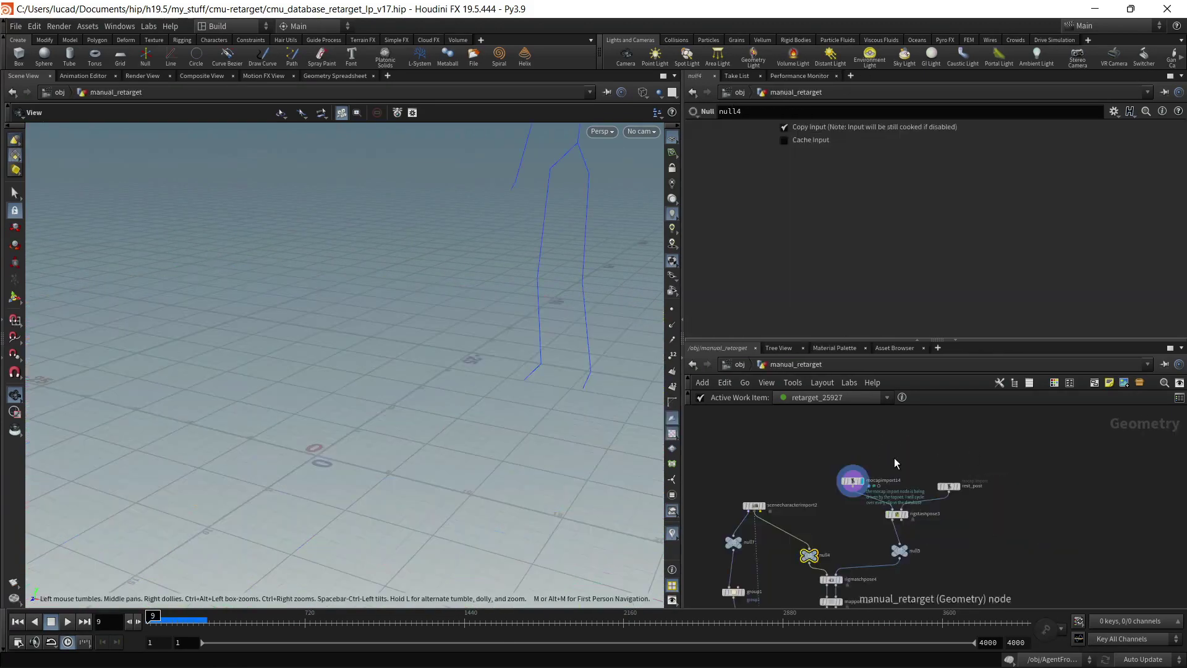
{"action": "scroll", "coordinate": [850, 477], "scroll_direction": "up", "scroll_amount": 3}
{"action": "left_click", "coordinate": [842, 474]}
{"action": "key", "text": "g"}
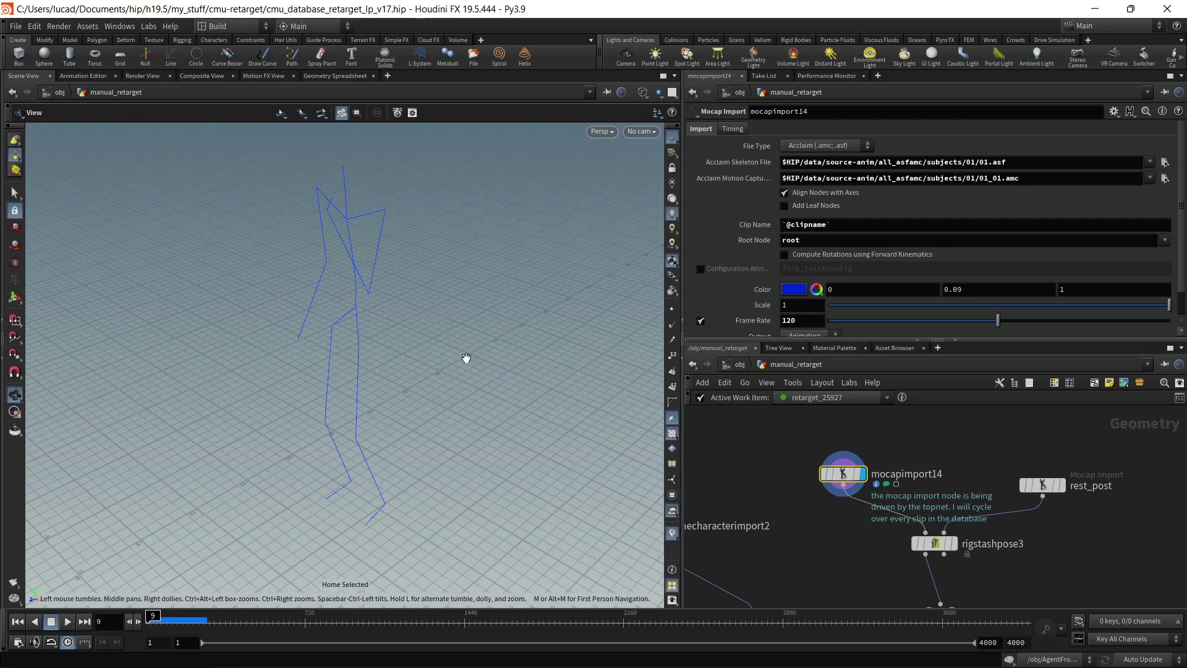
Examine the mocapimport14 skeleton from several angles
{"action": "left_click_drag", "start_coordinate": [379, 408], "coordinate": [342, 375]}
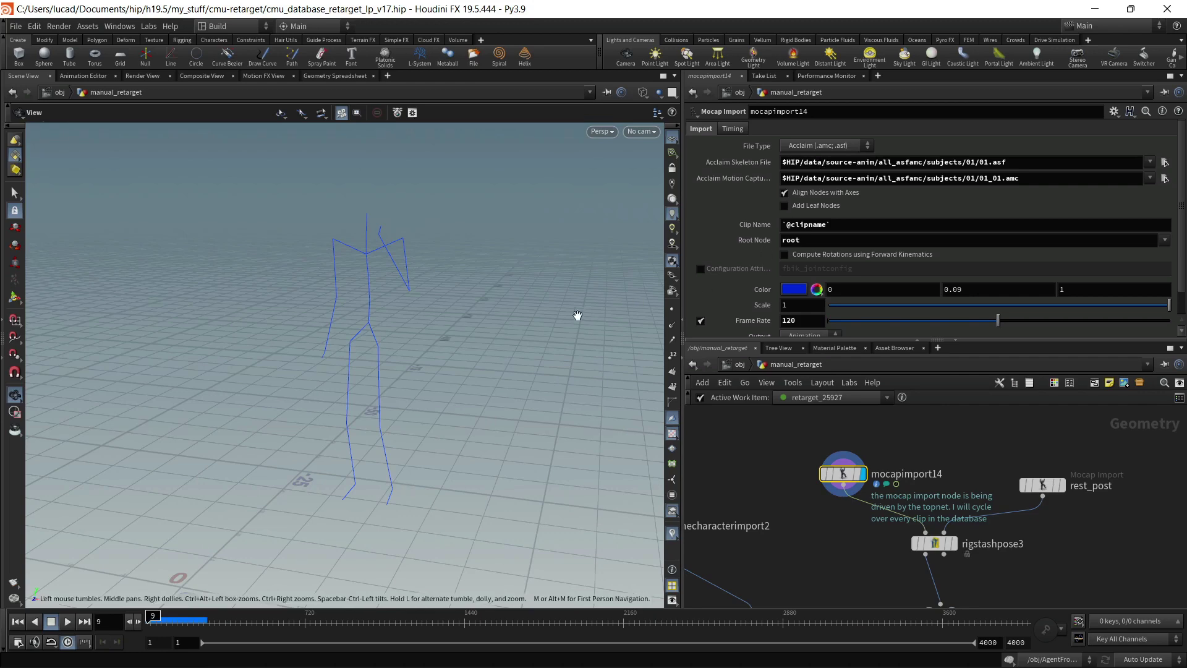
{"action": "mouse_move", "coordinate": [855, 473]}
{"action": "left_click_drag", "start_coordinate": [471, 345], "coordinate": [434, 349]}
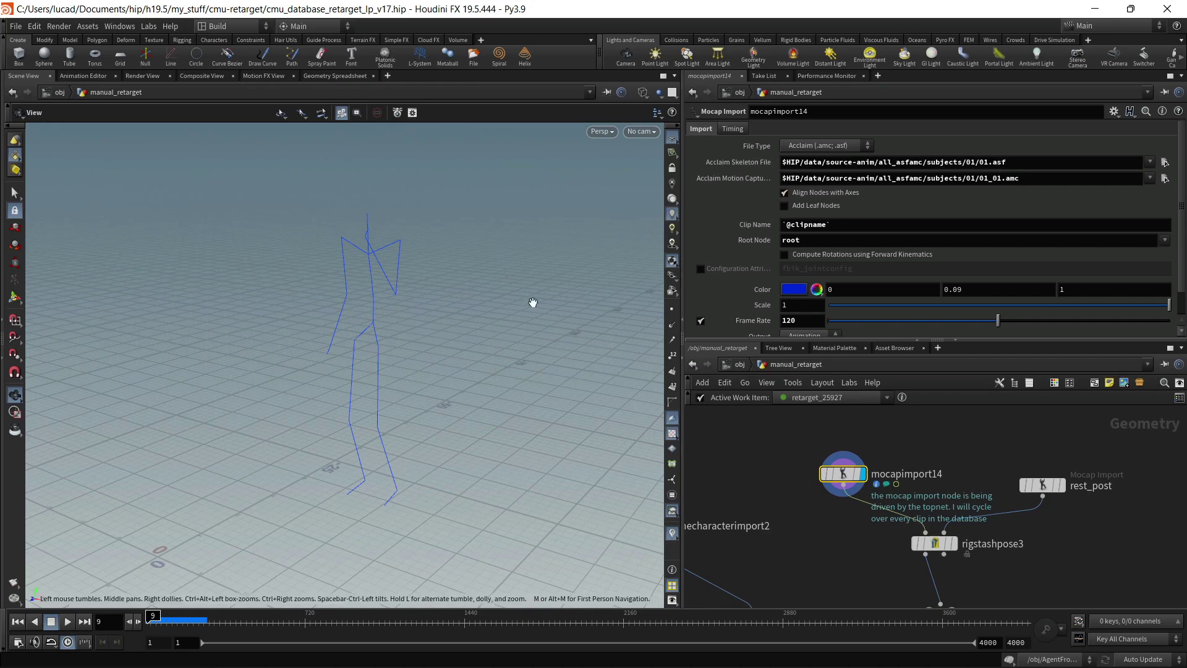
{"action": "left_click_drag", "start_coordinate": [379, 369], "coordinate": [384, 368]}
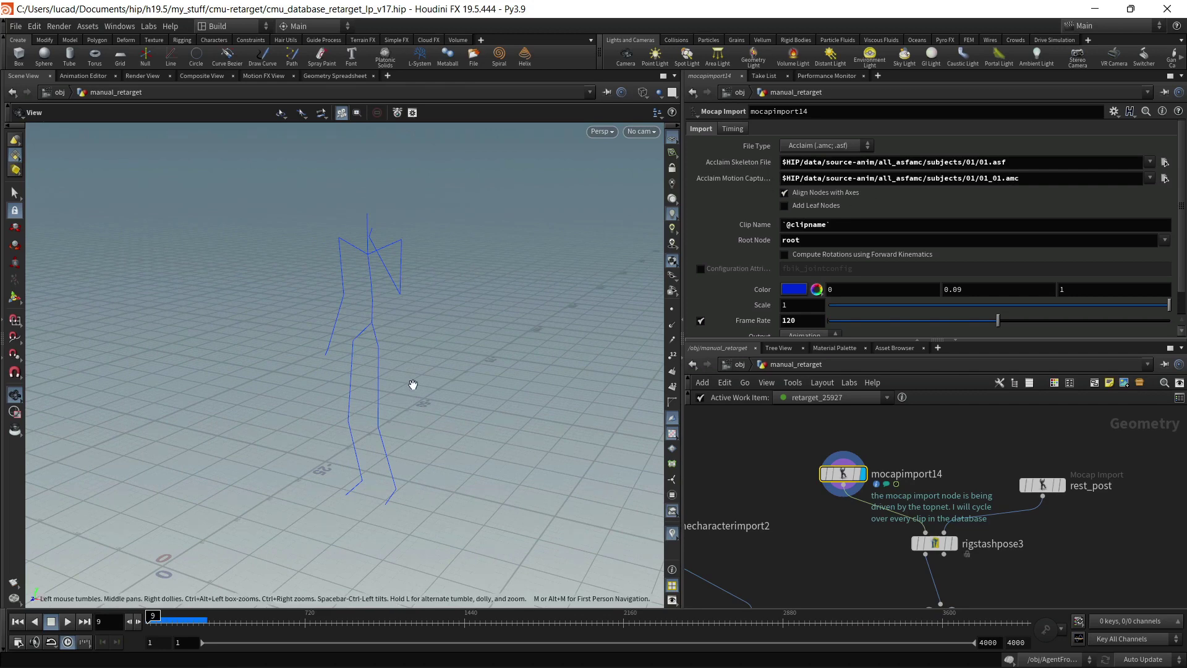
{"action": "left_click_drag", "start_coordinate": [410, 381], "coordinate": [414, 395]}
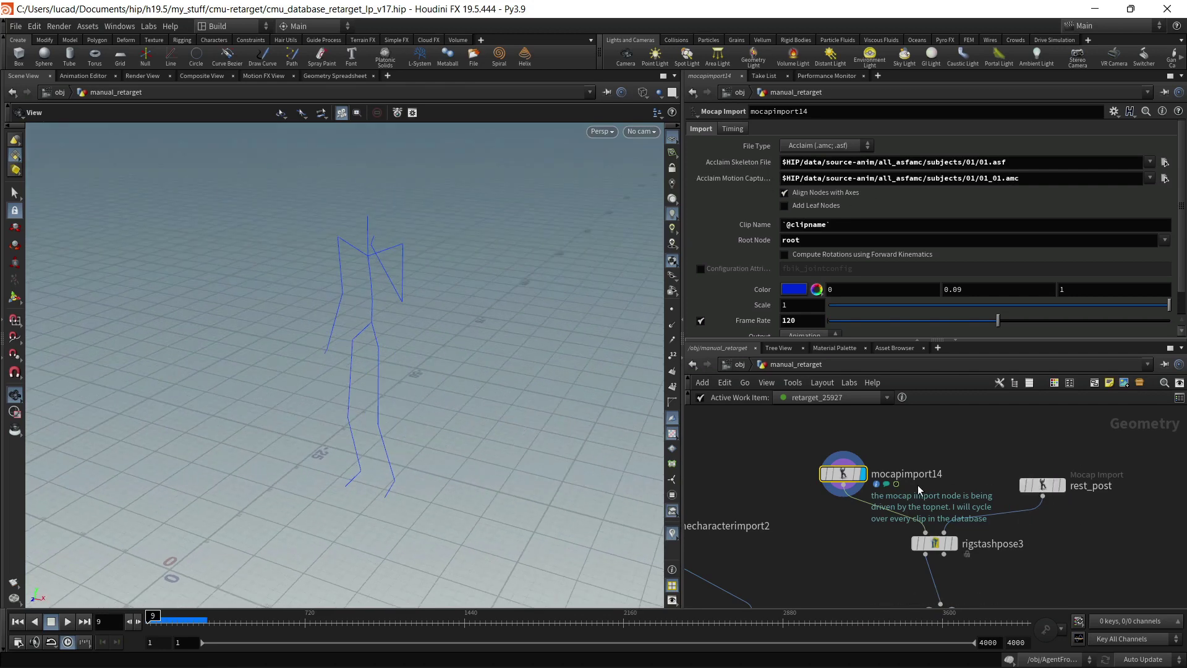
Display the rest_post node, frame its skeleton and view the rest pose from the front and at an angle
{"action": "left_click", "coordinate": [1042, 485]}
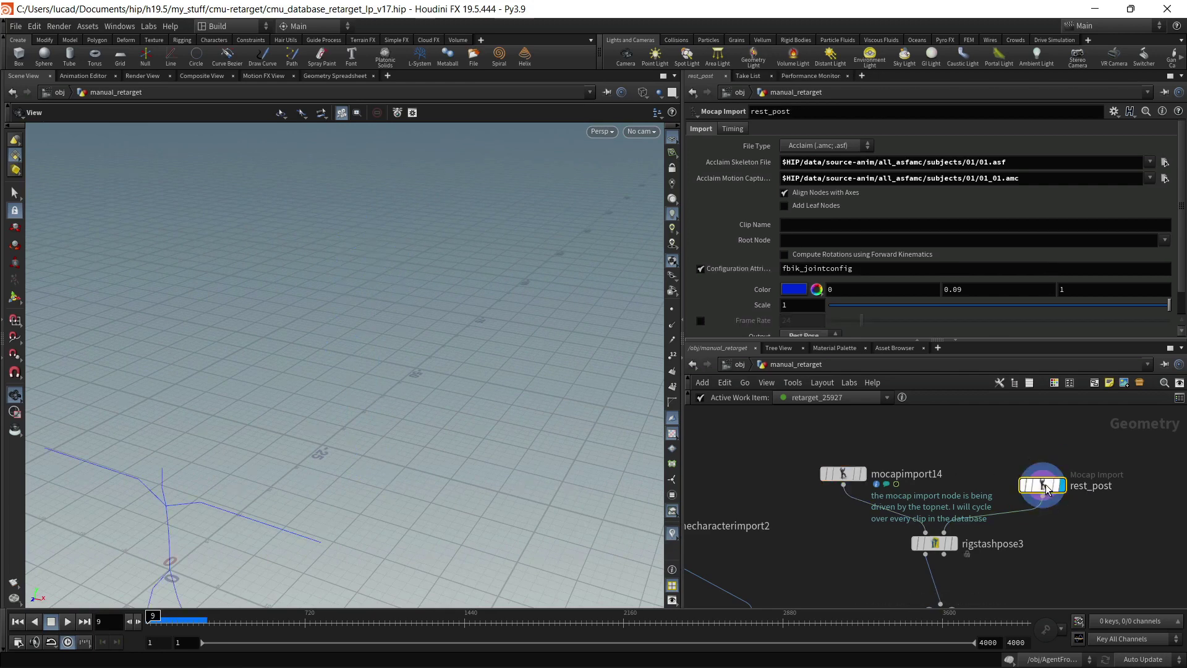
{"action": "key", "text": "g"}
{"action": "left_click_drag", "start_coordinate": [410, 456], "coordinate": [498, 416]}
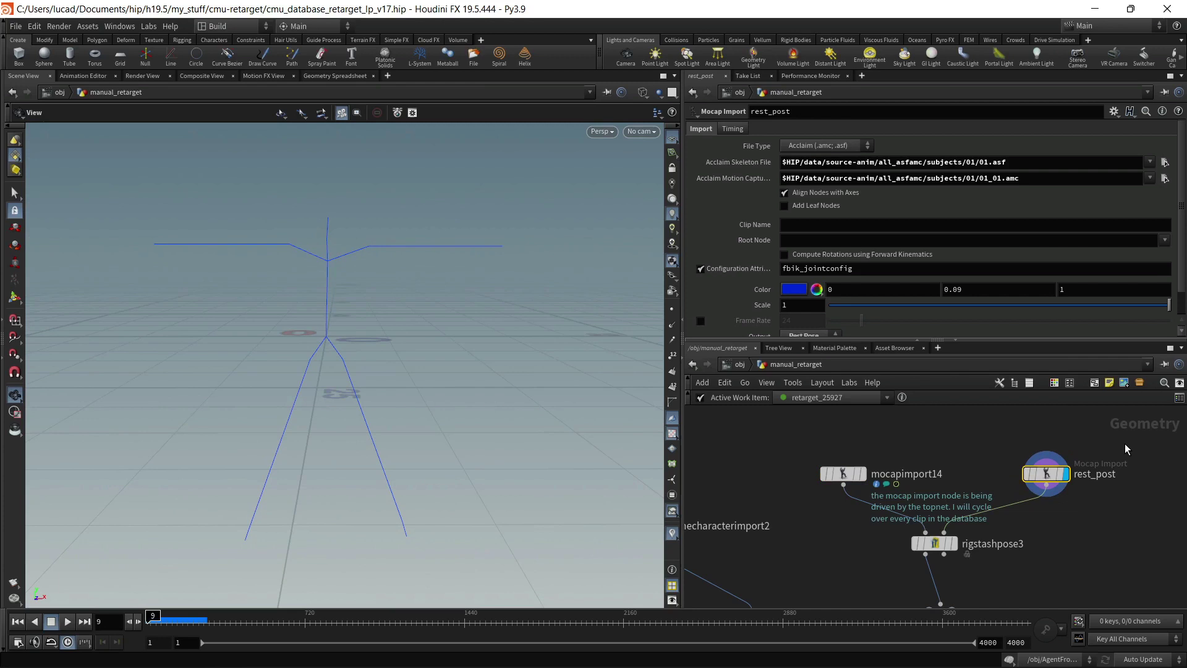
{"action": "left_click_drag", "start_coordinate": [416, 368], "coordinate": [360, 379]}
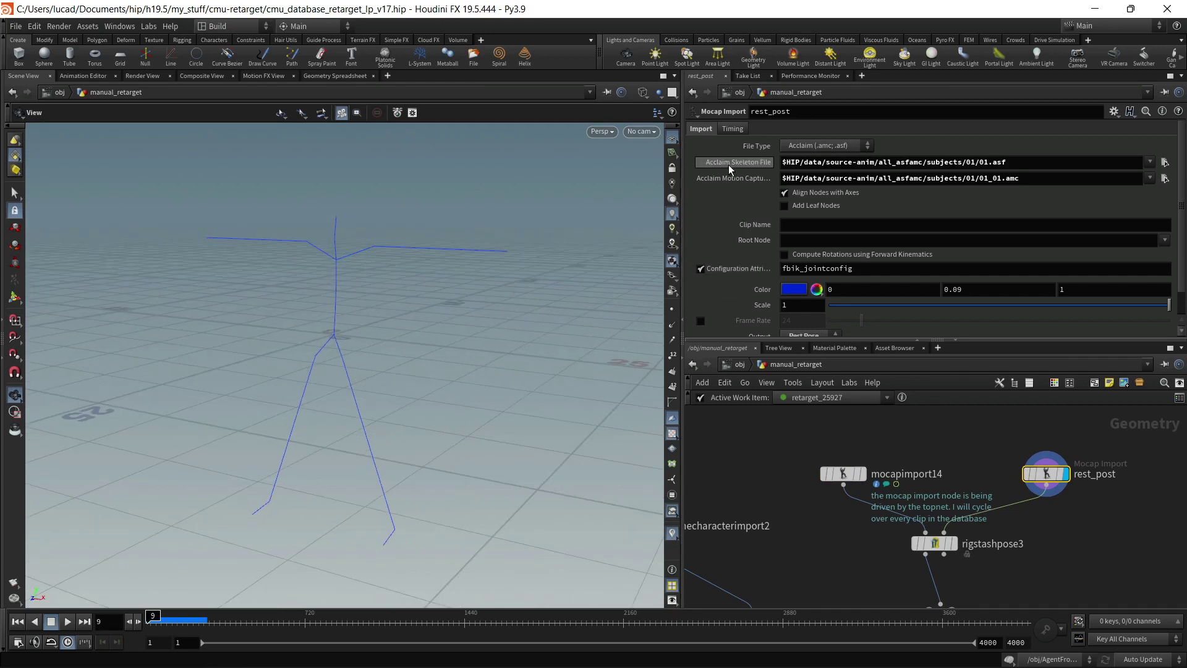
Review rest_post's import parameters down to the Output setting and examine its skeleton from above
{"action": "scroll", "coordinate": [760, 291], "scroll_direction": "down", "scroll_amount": 1}
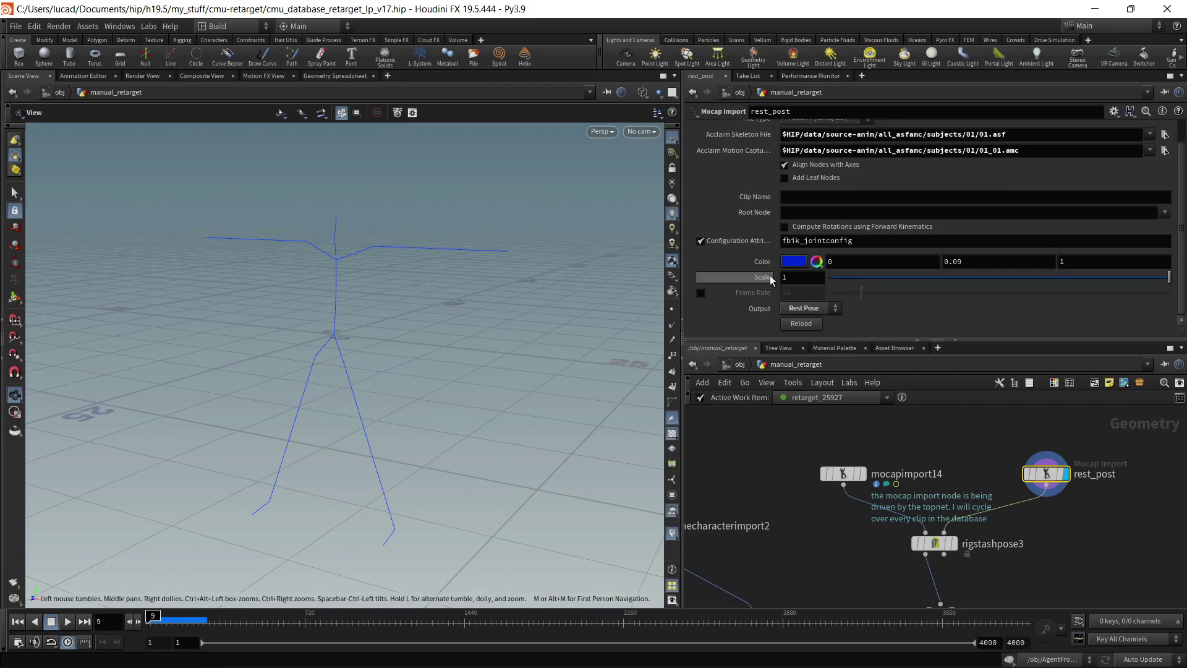
{"action": "scroll", "coordinate": [726, 223], "scroll_direction": "up", "scroll_amount": 1}
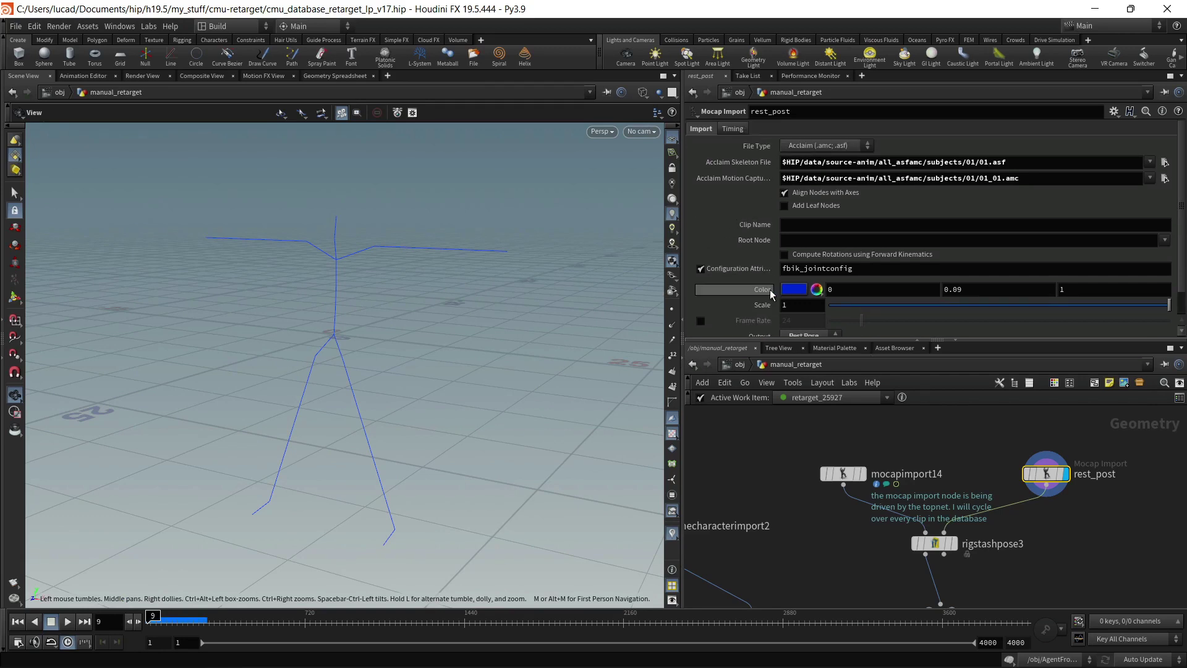
{"action": "scroll", "coordinate": [770, 290], "scroll_direction": "down", "scroll_amount": 1}
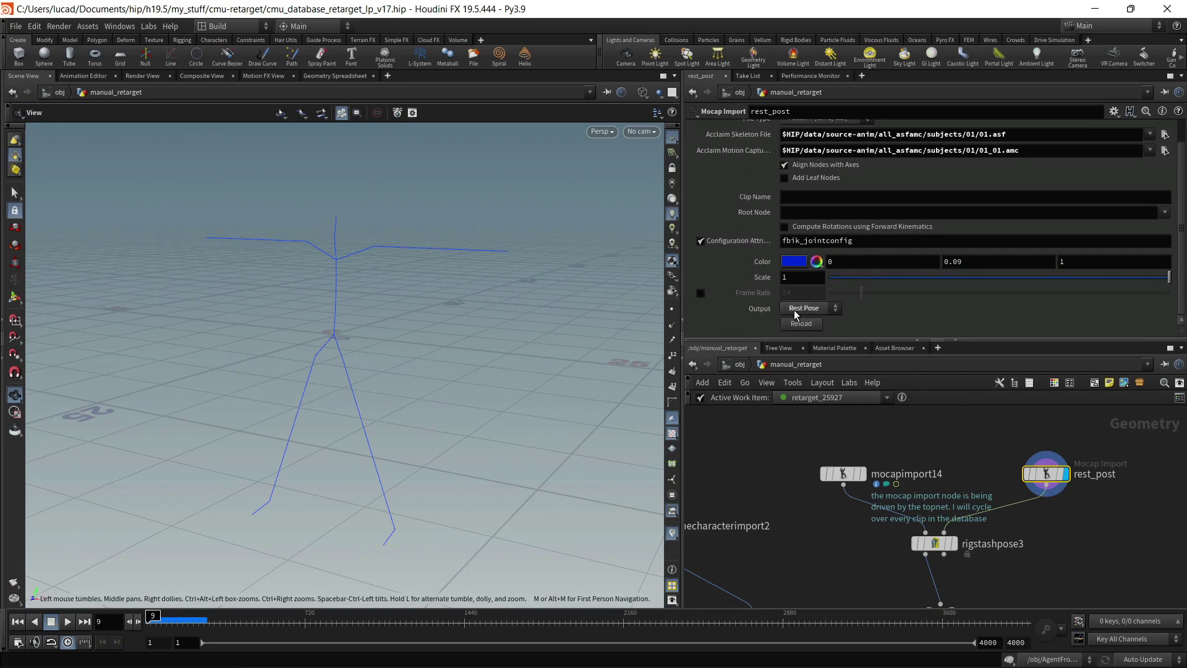
{"action": "left_click_drag", "start_coordinate": [384, 321], "coordinate": [399, 349]}
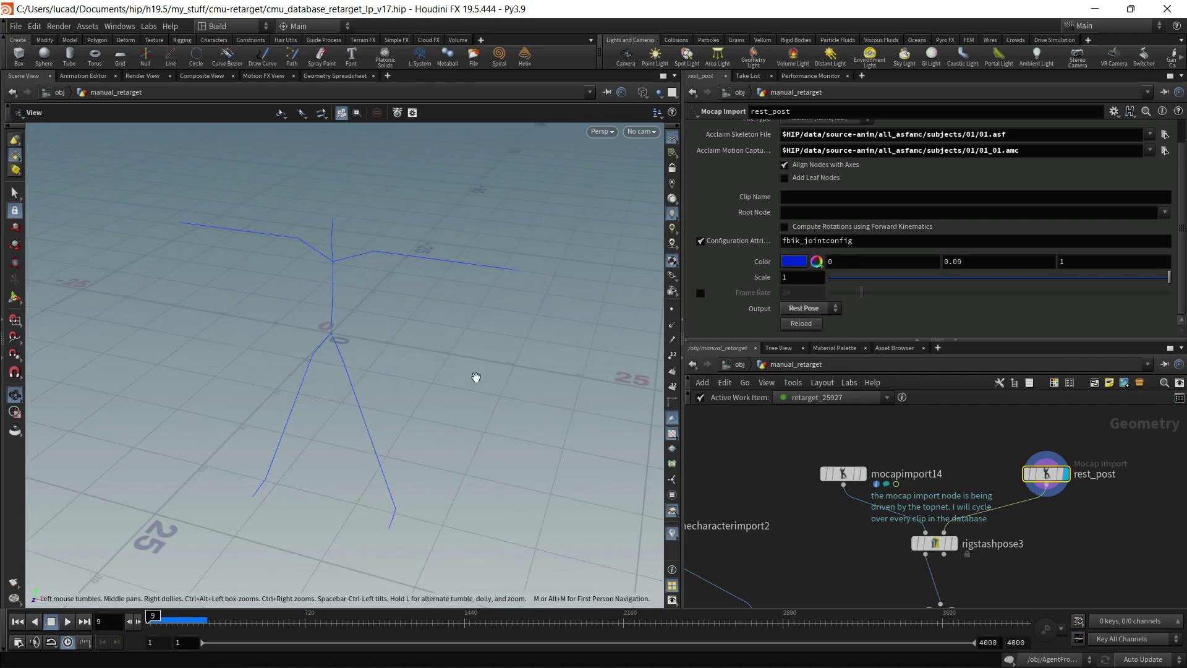
Display rigstashpose3 with its Post Edit Pose parameters and bring both the rest pose and the animated skeleton into view
{"action": "middle_click_drag", "start_coordinate": [1039, 590], "coordinate": [1057, 553]}
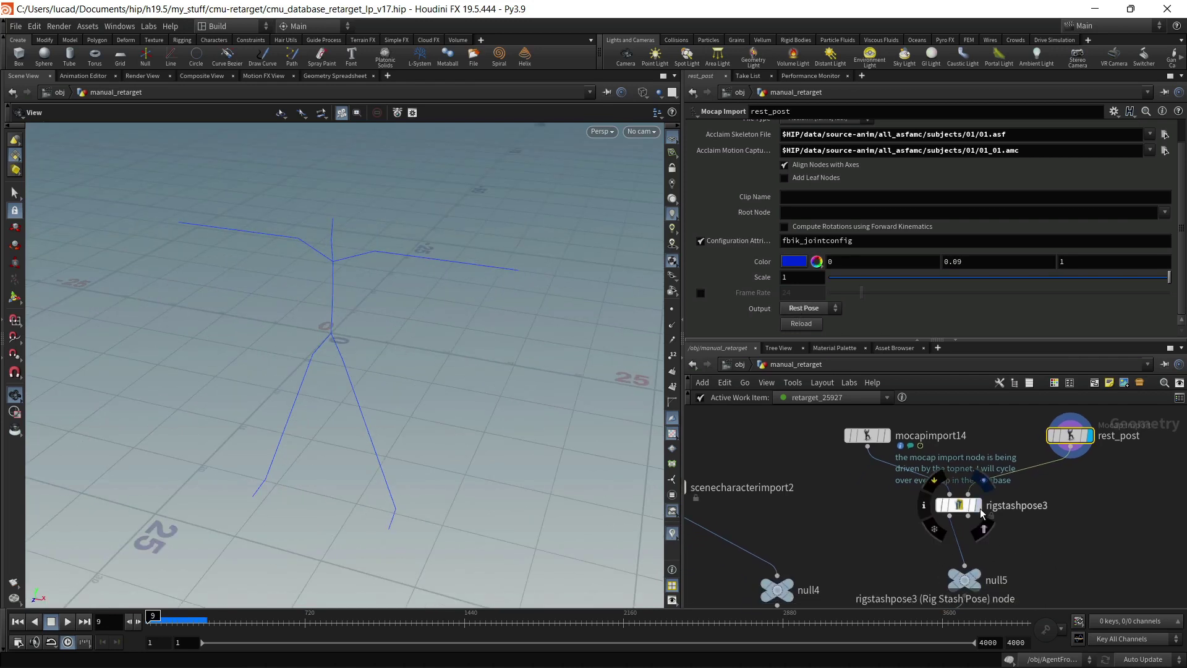
{"action": "left_click", "coordinate": [975, 509]}
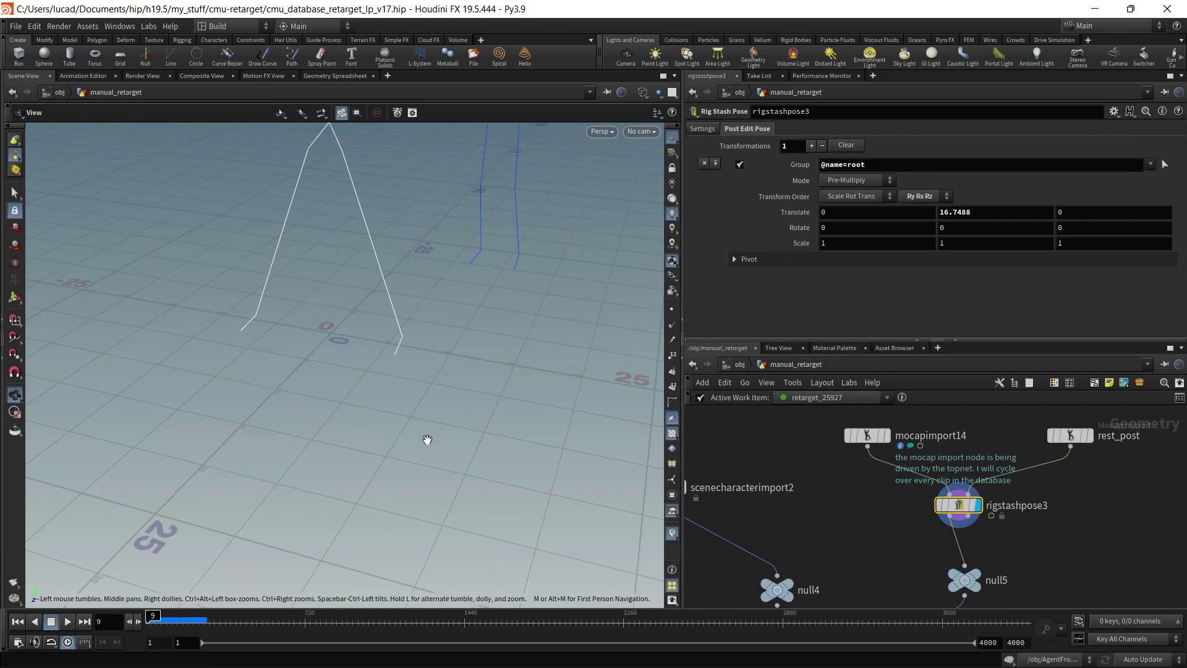
{"action": "left_click_drag", "start_coordinate": [396, 445], "coordinate": [489, 415]}
{"action": "right_click_drag", "start_coordinate": [489, 415], "coordinate": [191, 428]}
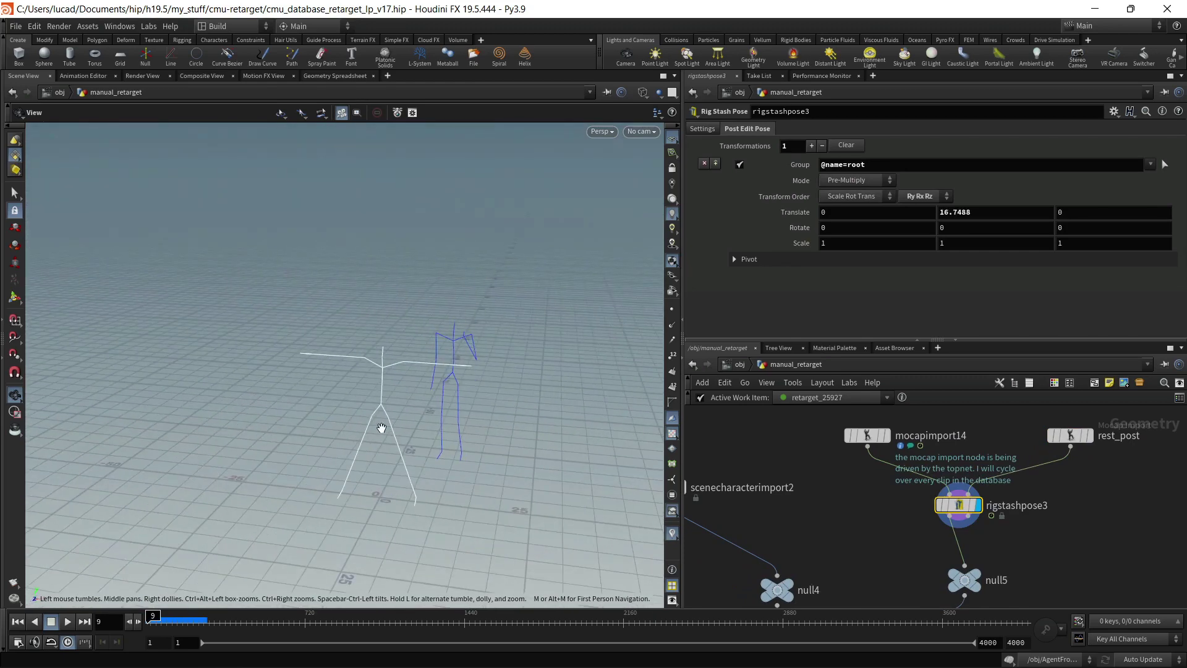
{"action": "middle_click_drag", "start_coordinate": [382, 428], "coordinate": [403, 400]}
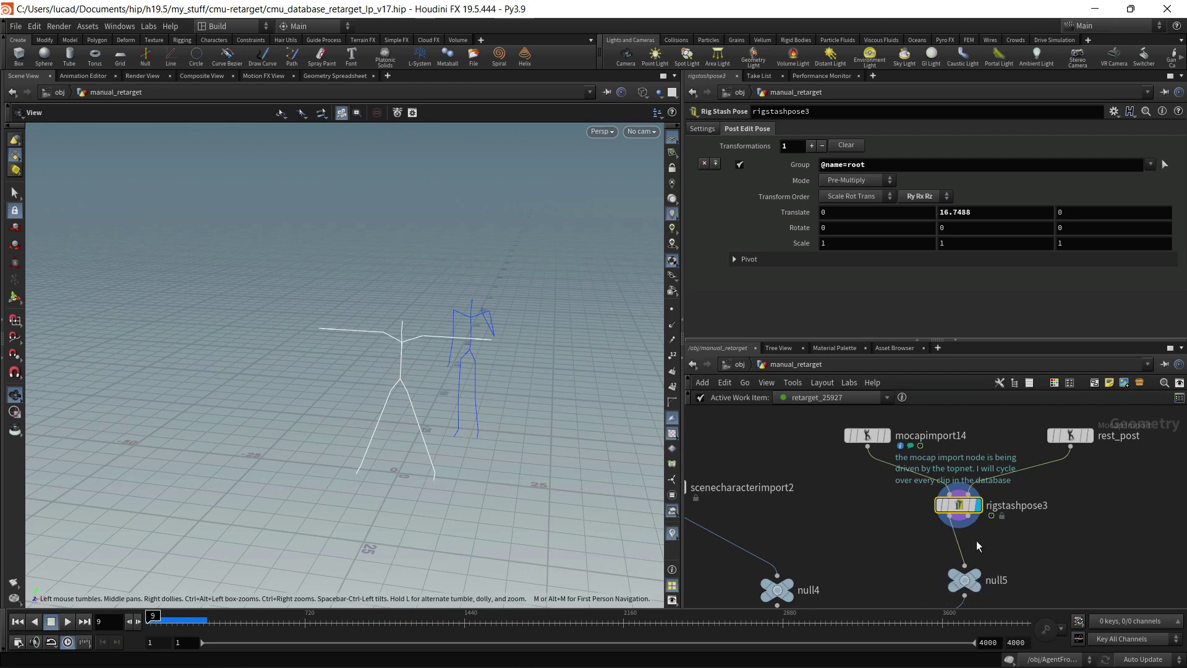
Display the null5 node below rigstashpose3 and set the timeline to frame 1
{"action": "middle_click_drag", "start_coordinate": [977, 545], "coordinate": [977, 524]}
{"action": "left_click", "coordinate": [977, 559]}
{"action": "left_click", "coordinate": [961, 558]}
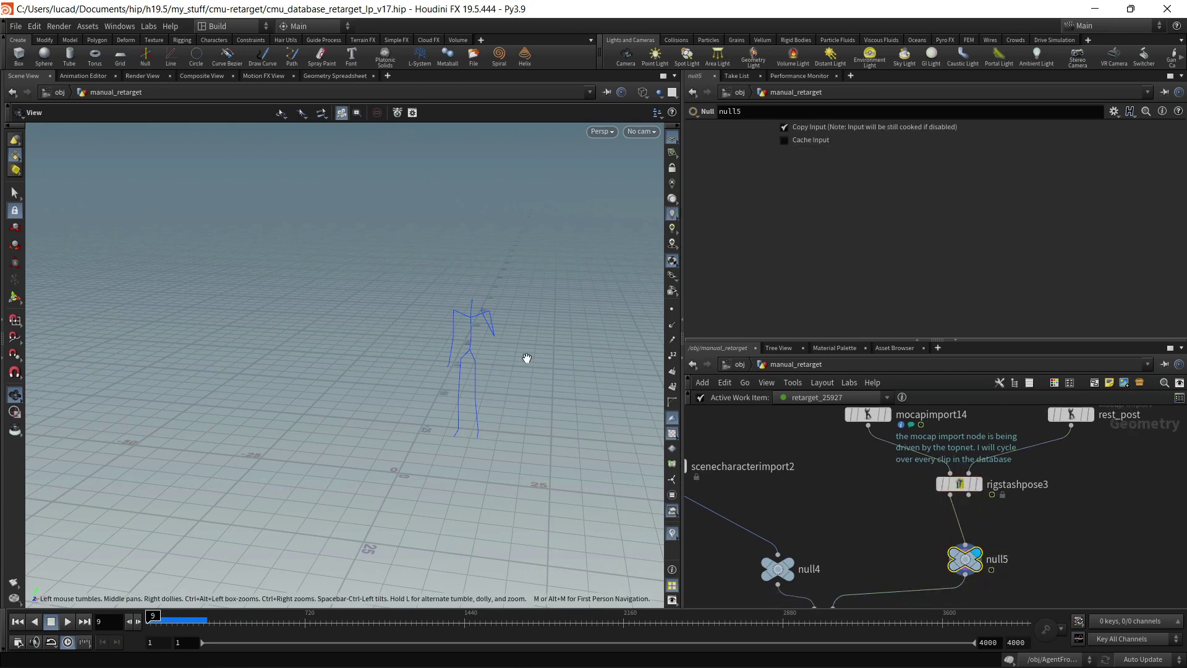
{"action": "left_click_drag", "start_coordinate": [526, 358], "coordinate": [513, 359]}
{"action": "mouse_move", "coordinate": [151, 620]}
{"action": "left_mouse_down"}
{"action": "mouse_move", "coordinate": [178, 618]}
{"action": "mouse_move", "coordinate": [150, 618]}
{"action": "left_mouse_up"}
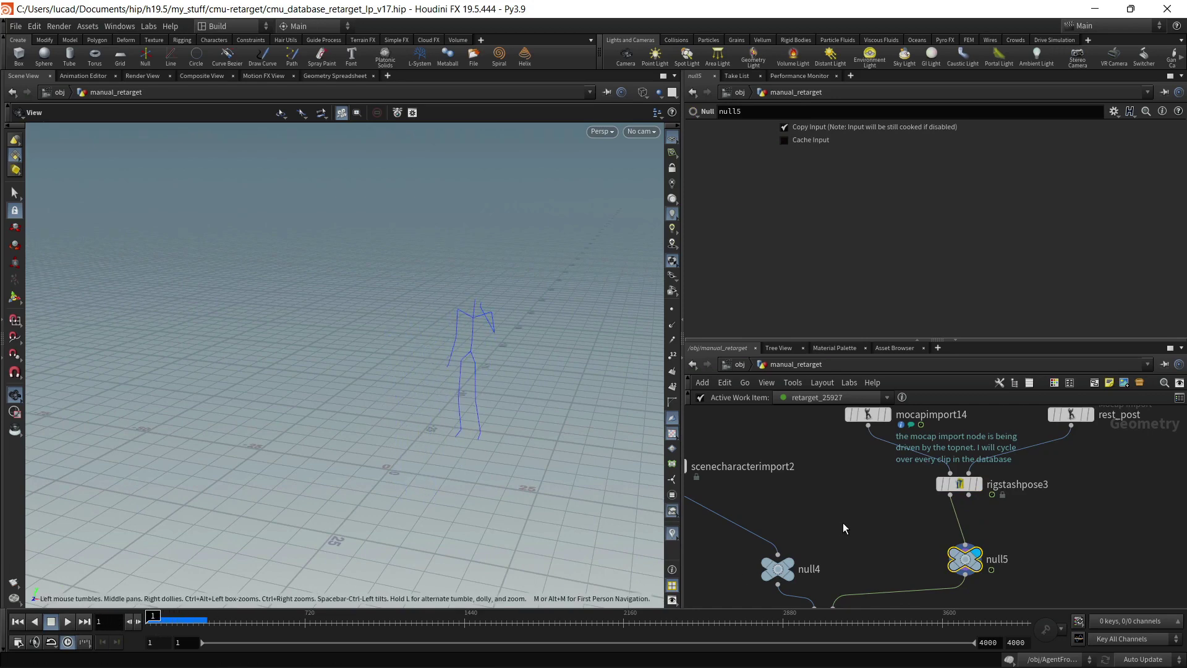
Display the null4 node and examine the scale of the target character's skeleton against the grid
{"action": "scroll", "coordinate": [865, 494], "scroll_direction": "down", "scroll_amount": 4}
{"action": "scroll", "coordinate": [884, 473], "scroll_direction": "up", "scroll_amount": 3}
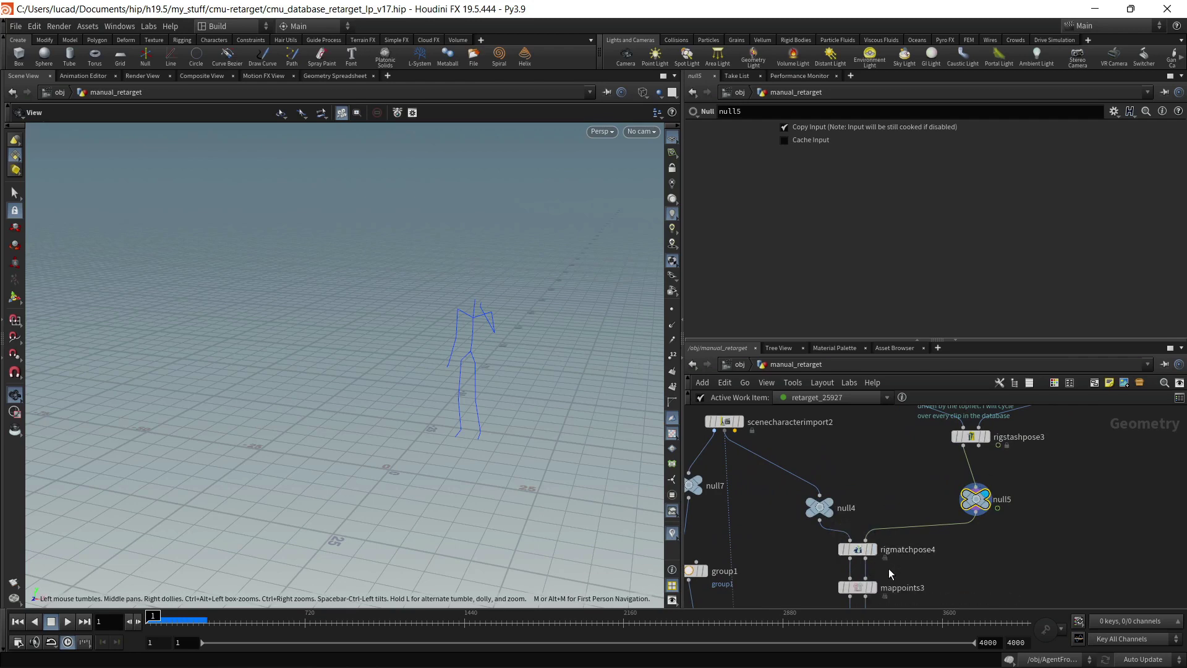
{"action": "middle_click_drag", "start_coordinate": [864, 462], "coordinate": [873, 486]}
{"action": "left_click", "coordinate": [839, 532]}
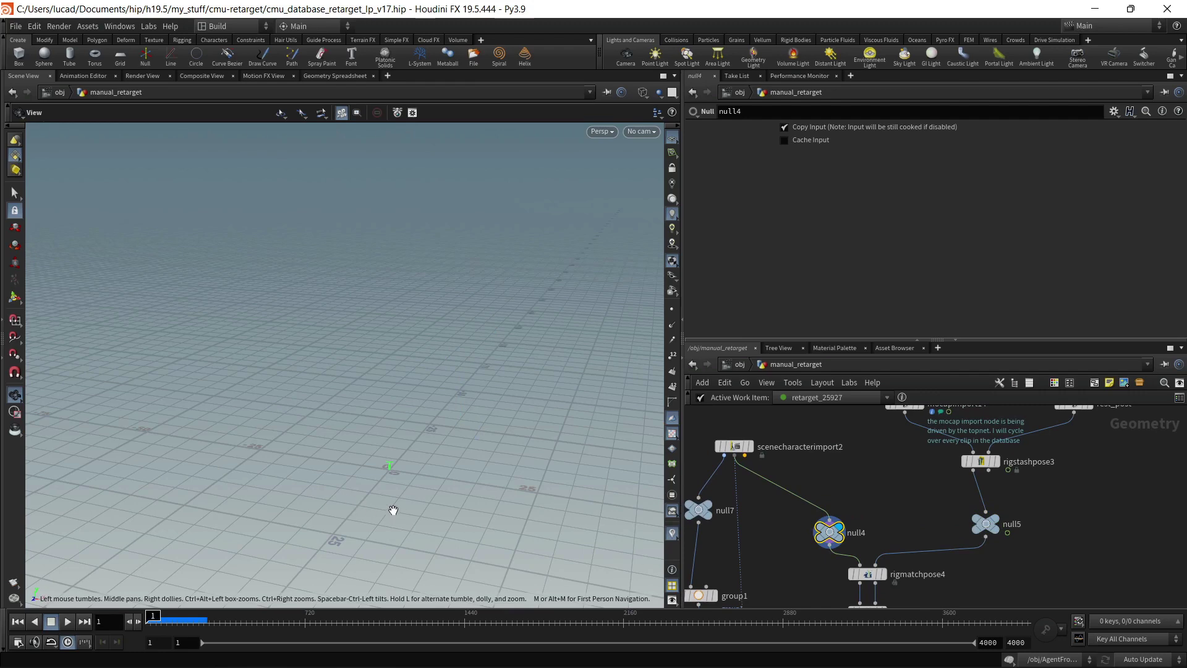
{"action": "key", "text": "g"}
{"action": "right_click_drag", "start_coordinate": [467, 440], "coordinate": [140, 456]}
{"action": "middle_click_drag", "start_coordinate": [376, 441], "coordinate": [262, 451]}
{"action": "left_click_drag", "start_coordinate": [339, 458], "coordinate": [364, 450]}
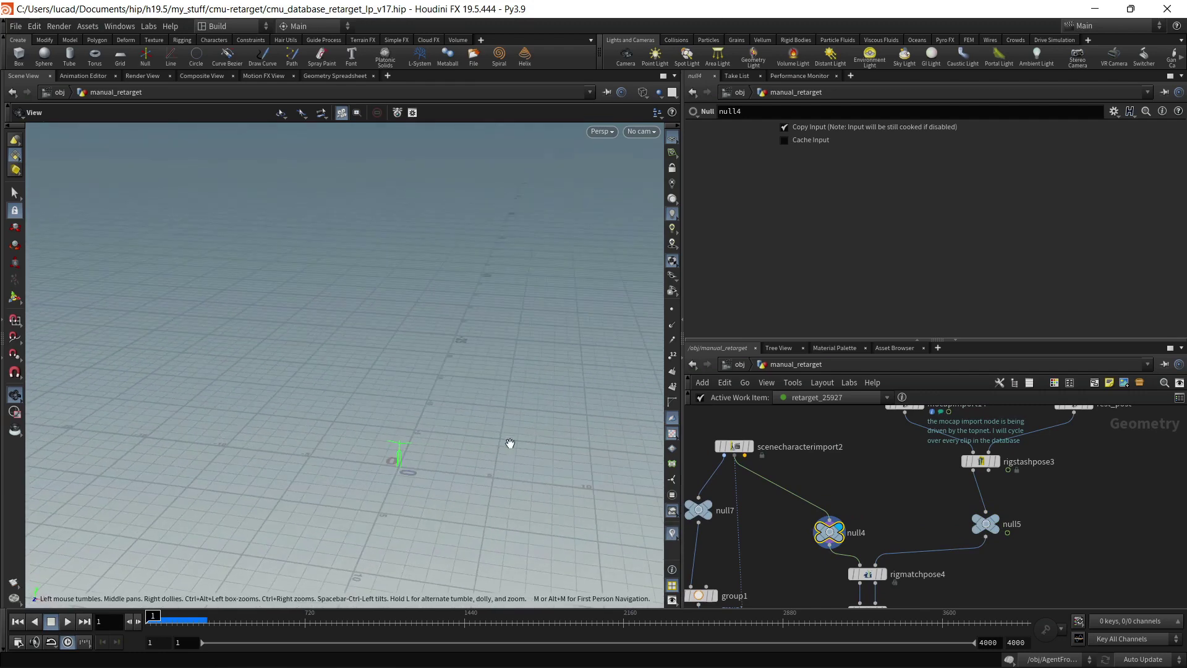
Display null5 again and view its mocap skeleton against the grid to compare its size
{"action": "left_click", "coordinate": [985, 524]}
{"action": "key", "text": "g"}
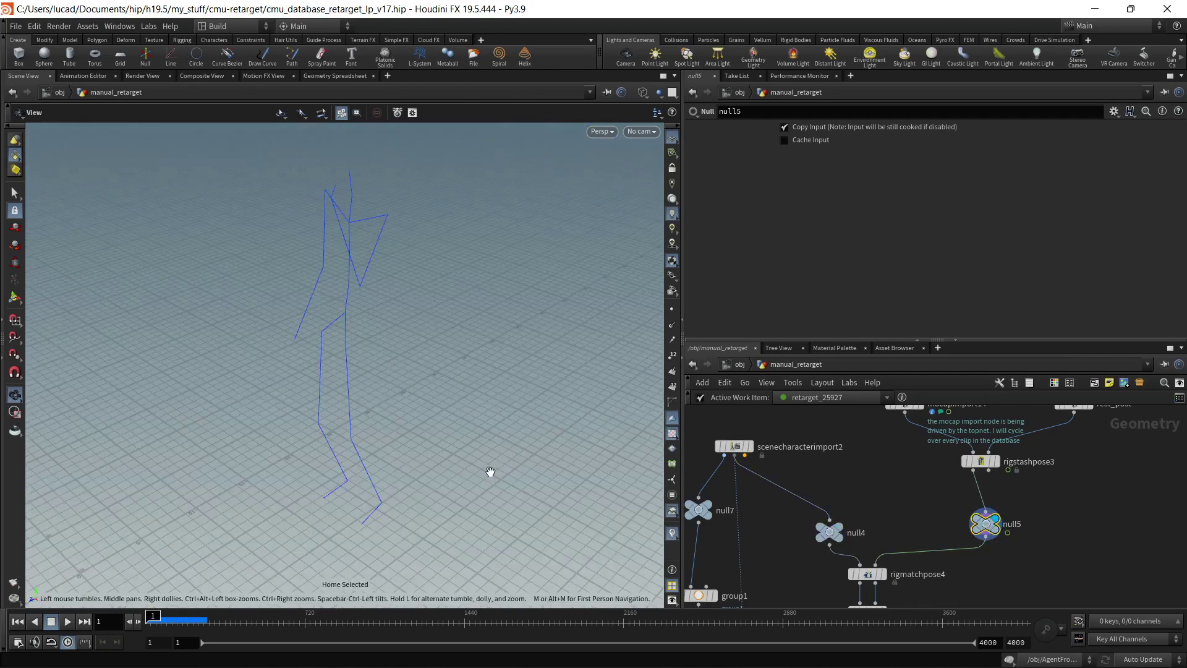
{"action": "left_click_drag", "start_coordinate": [487, 472], "coordinate": [472, 477]}
{"action": "right_click_drag", "start_coordinate": [476, 473], "coordinate": [109, 472]}
{"action": "left_click_drag", "start_coordinate": [283, 469], "coordinate": [300, 451]}
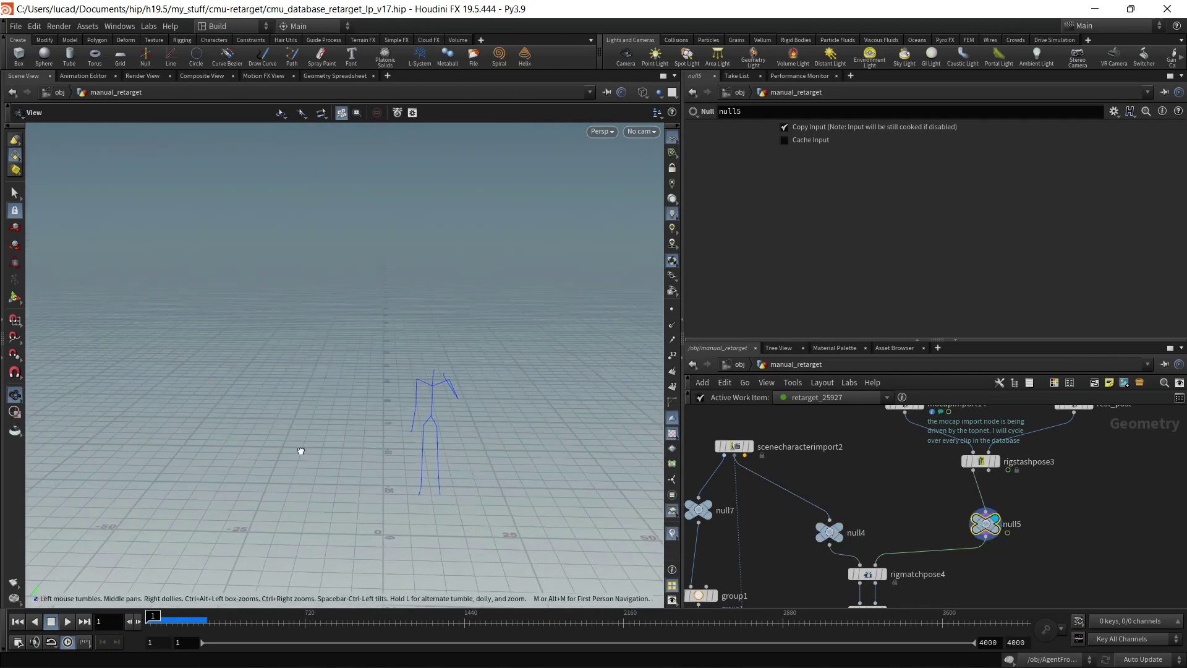
Display the rigmatchpose4 node and activate its Rig Match Pose tool in the viewport
{"action": "middle_click_drag", "start_coordinate": [885, 523], "coordinate": [876, 481]}
{"action": "scroll", "coordinate": [876, 536], "scroll_direction": "up", "scroll_amount": 1}
{"action": "left_click", "coordinate": [873, 532]}
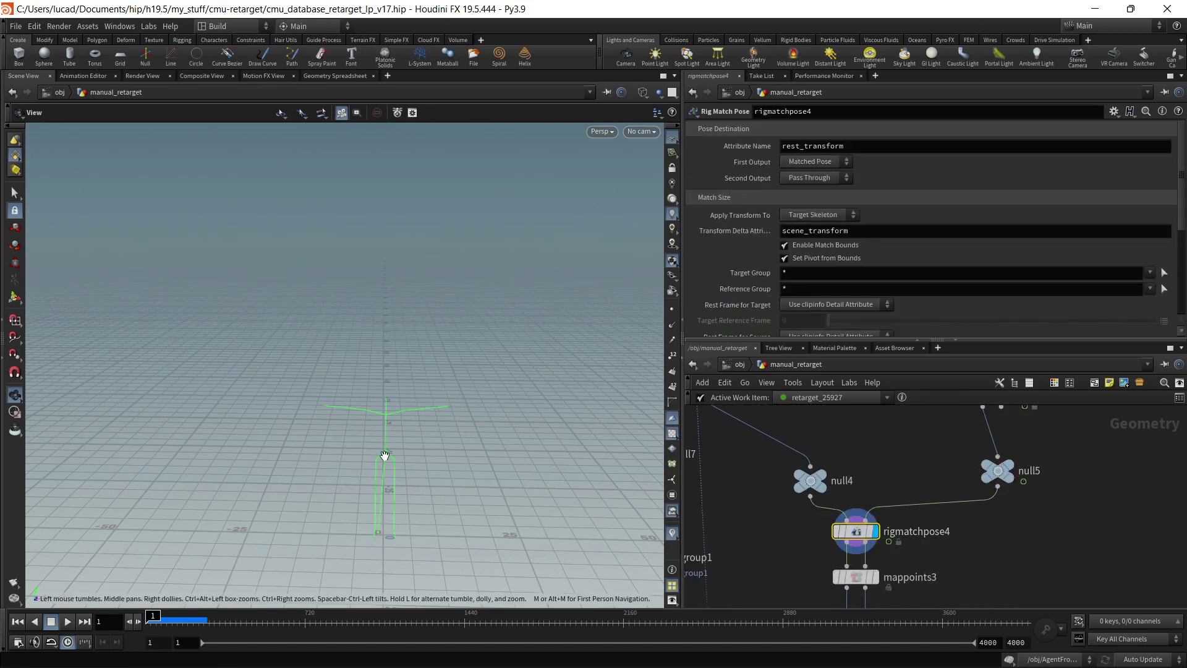
{"action": "left_click_drag", "start_coordinate": [385, 456], "coordinate": [352, 457]}
{"action": "key", "text": "Return"}
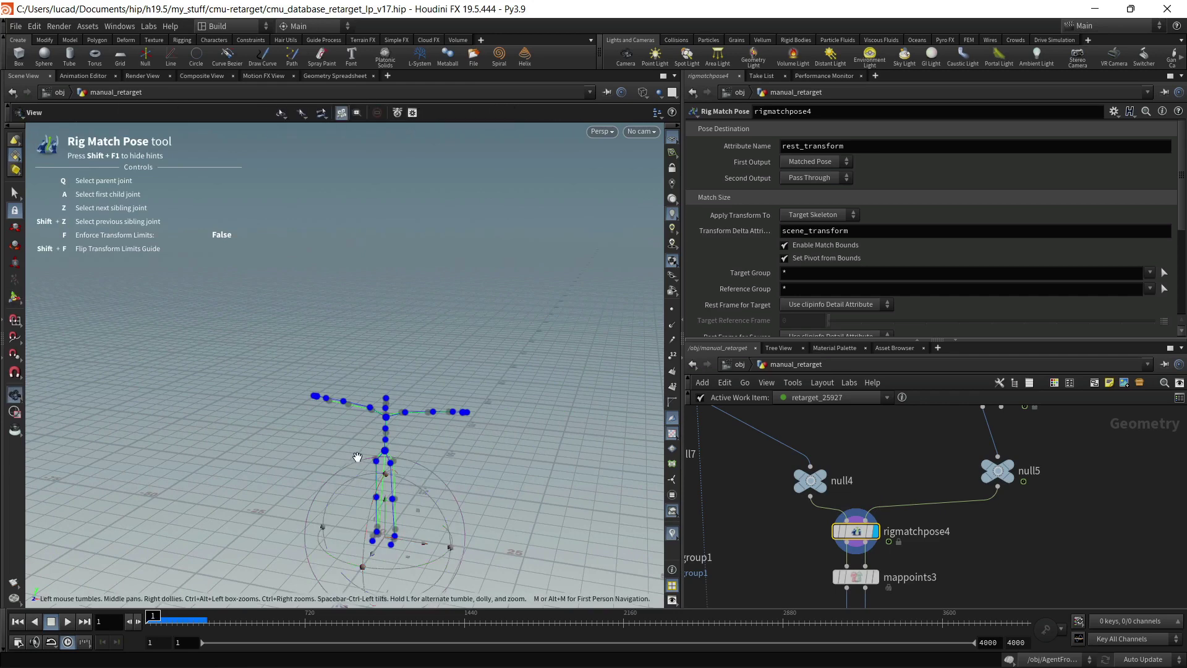
Examine closely how the two skeletons' arms, spine and hips line up in rigmatchpose4
{"action": "right_click_drag", "start_coordinate": [356, 456], "coordinate": [487, 440], "text": "alt"}
{"action": "middle_click_drag", "start_coordinate": [487, 440], "coordinate": [439, 326], "text": "alt"}
{"action": "left_click_drag", "start_coordinate": [440, 326], "coordinate": [350, 336], "text": "alt"}
{"action": "middle_click_drag", "start_coordinate": [350, 336], "coordinate": [268, 342], "text": "alt"}
{"action": "right_click_drag", "start_coordinate": [268, 342], "coordinate": [349, 315], "text": "alt"}
{"action": "middle_click_drag", "start_coordinate": [348, 315], "coordinate": [390, 344], "text": "alt"}
{"action": "left_click_drag", "start_coordinate": [390, 344], "coordinate": [447, 350], "text": "alt"}
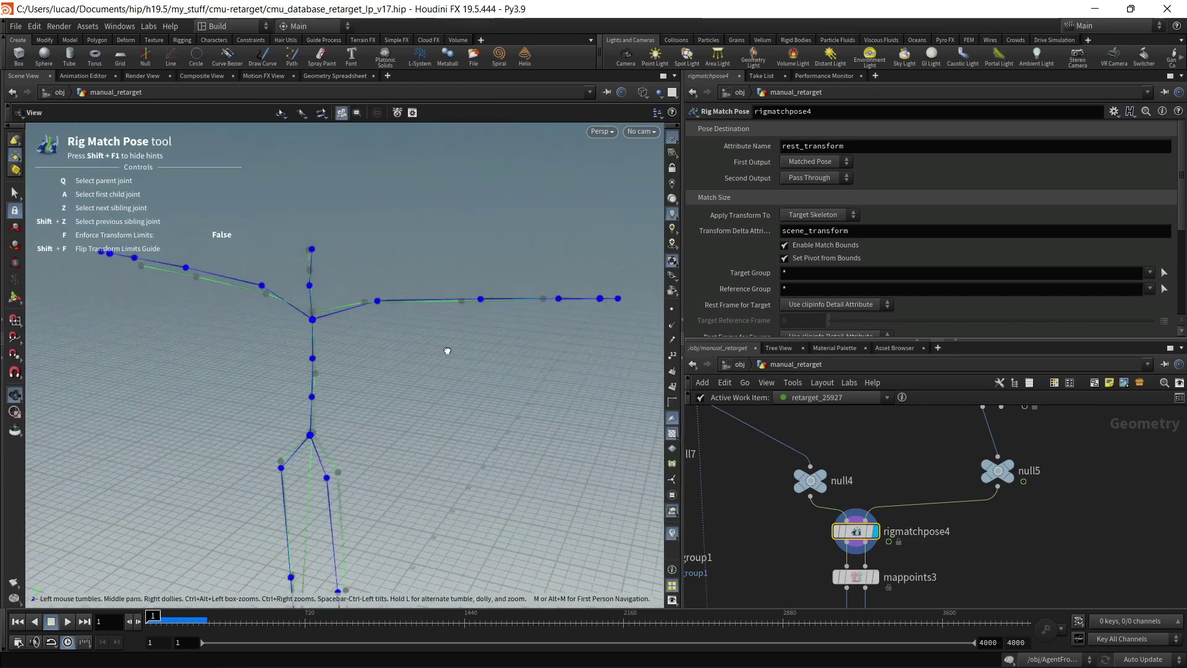
{"action": "right_click_drag", "start_coordinate": [447, 349], "coordinate": [275, 395], "text": "alt"}
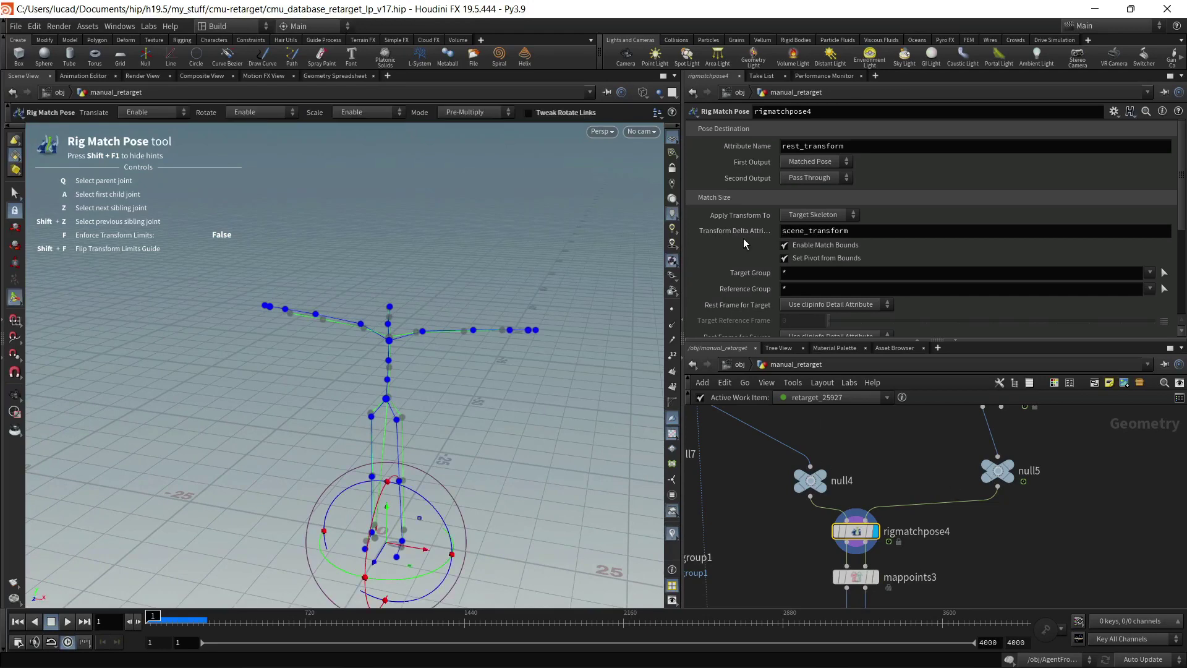
Review rigmatchpose4's scene transform and interaction parameters and inspect the overlapping skeletons from other angles
{"action": "scroll", "coordinate": [743, 239], "scroll_direction": "down", "scroll_amount": 3}
{"action": "scroll", "coordinate": [743, 239], "scroll_direction": "down", "scroll_amount": 2}
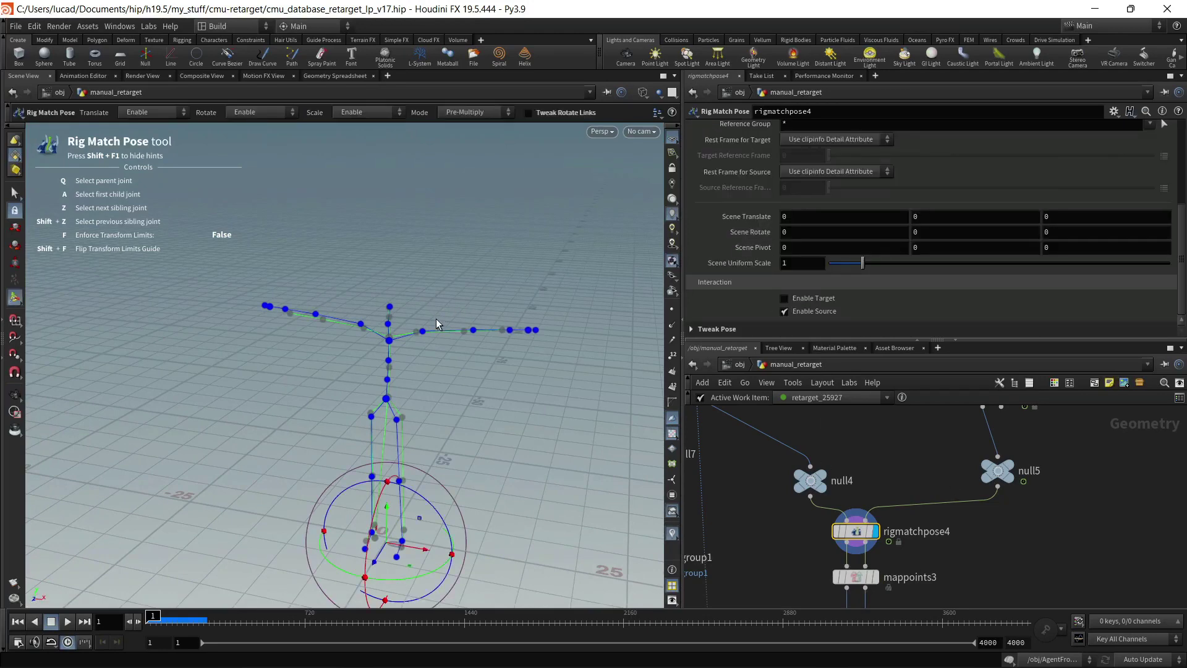
{"action": "right_click_drag", "start_coordinate": [431, 373], "coordinate": [485, 349], "text": "alt"}
{"action": "left_click_drag", "start_coordinate": [485, 349], "coordinate": [517, 360], "text": "alt"}
{"action": "left_click_drag", "start_coordinate": [410, 354], "coordinate": [356, 395], "text": "alt"}
{"action": "left_click_drag", "start_coordinate": [540, 428], "coordinate": [543, 396], "text": "alt"}
Select mocapimport14 and review its Acclaim skeleton file and Frame Rate parameters
{"action": "scroll", "coordinate": [951, 443], "scroll_direction": "down", "scroll_amount": 5}
{"action": "middle_click_drag", "start_coordinate": [948, 443], "coordinate": [933, 506]}
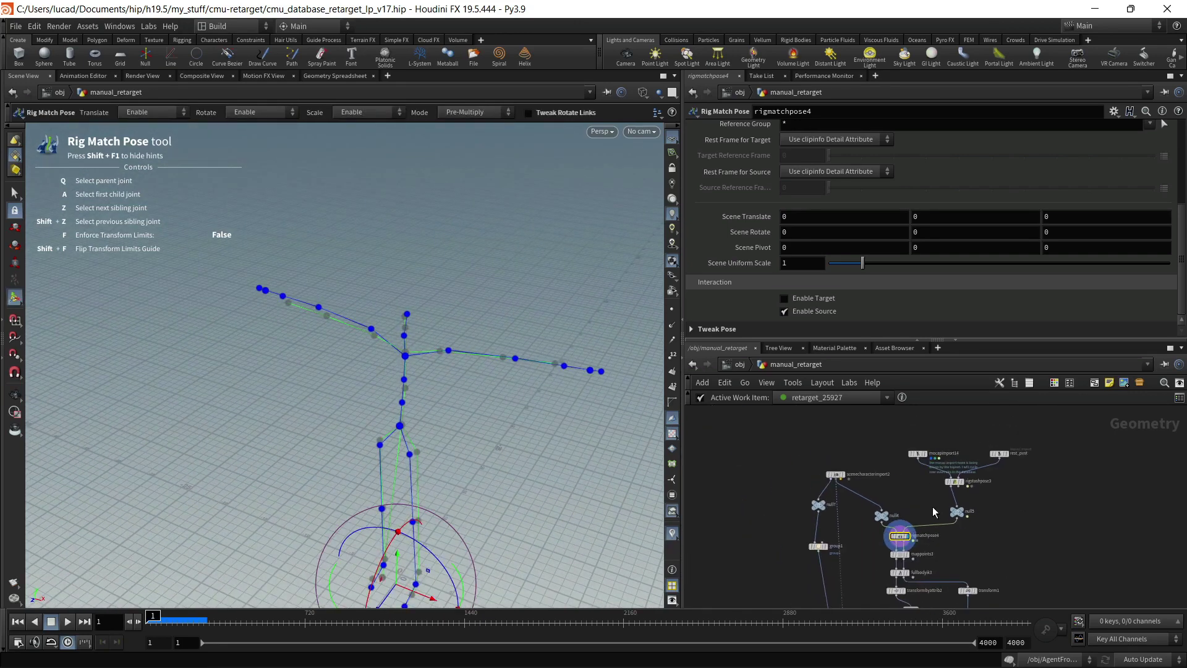
{"action": "scroll", "coordinate": [928, 456], "scroll_direction": "up", "scroll_amount": 4}
{"action": "left_click", "coordinate": [907, 450]}
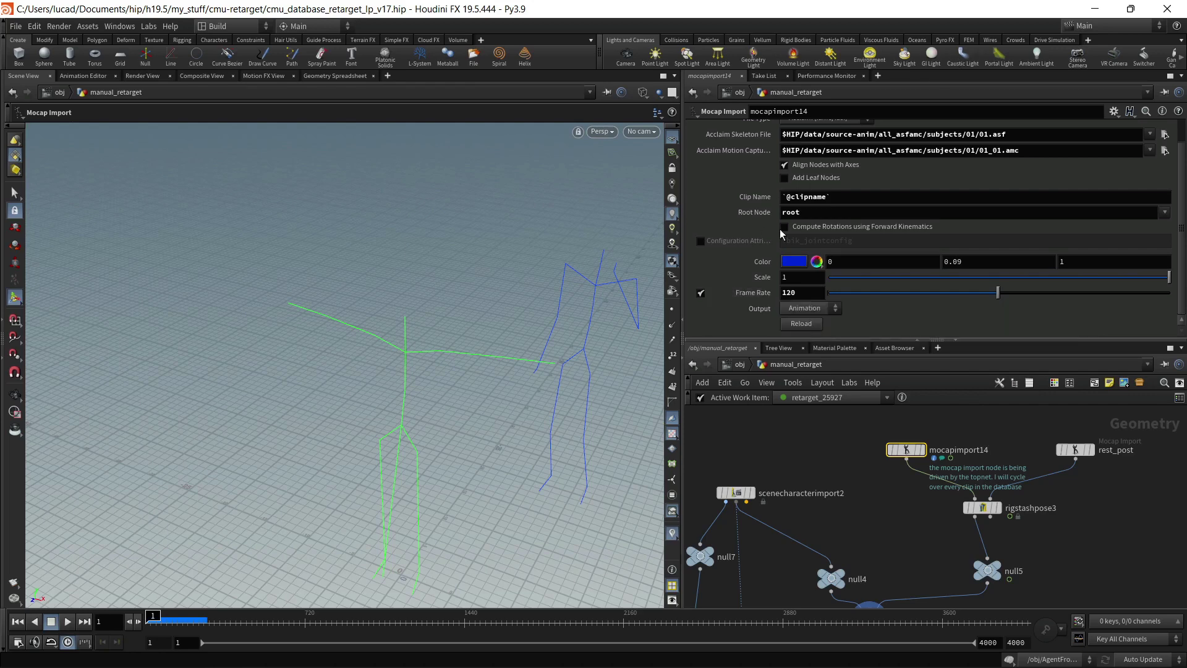
{"action": "scroll", "coordinate": [749, 161], "scroll_direction": "up", "scroll_amount": 2}
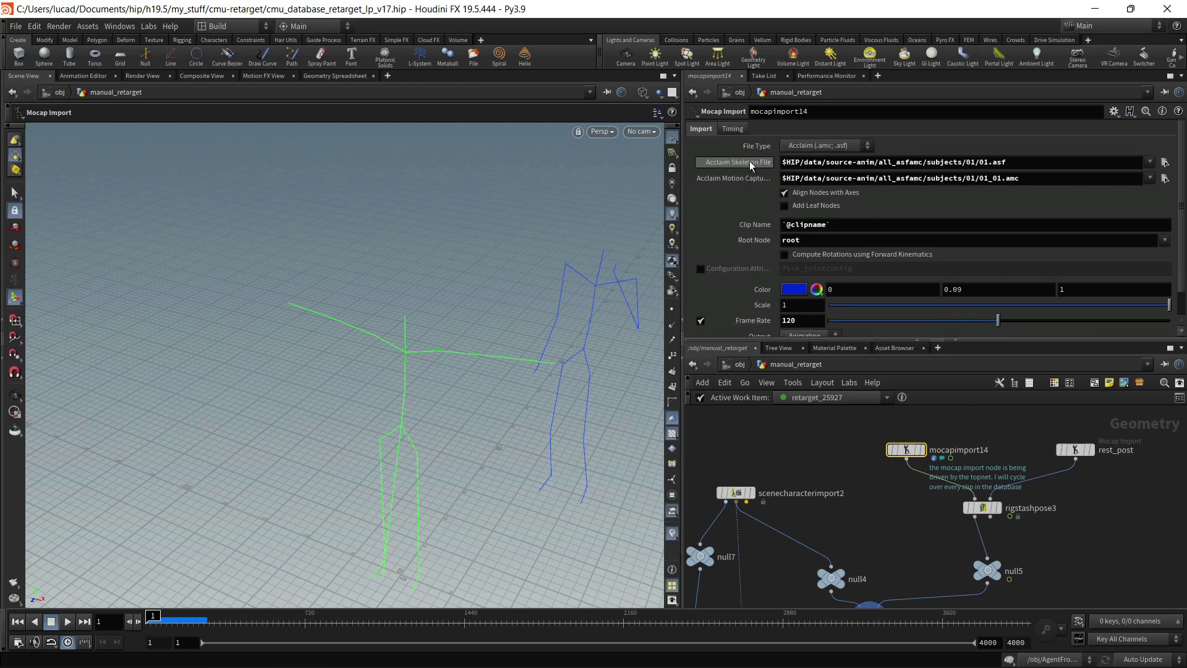
{"action": "scroll", "coordinate": [752, 254], "scroll_direction": "down", "scroll_amount": 2}
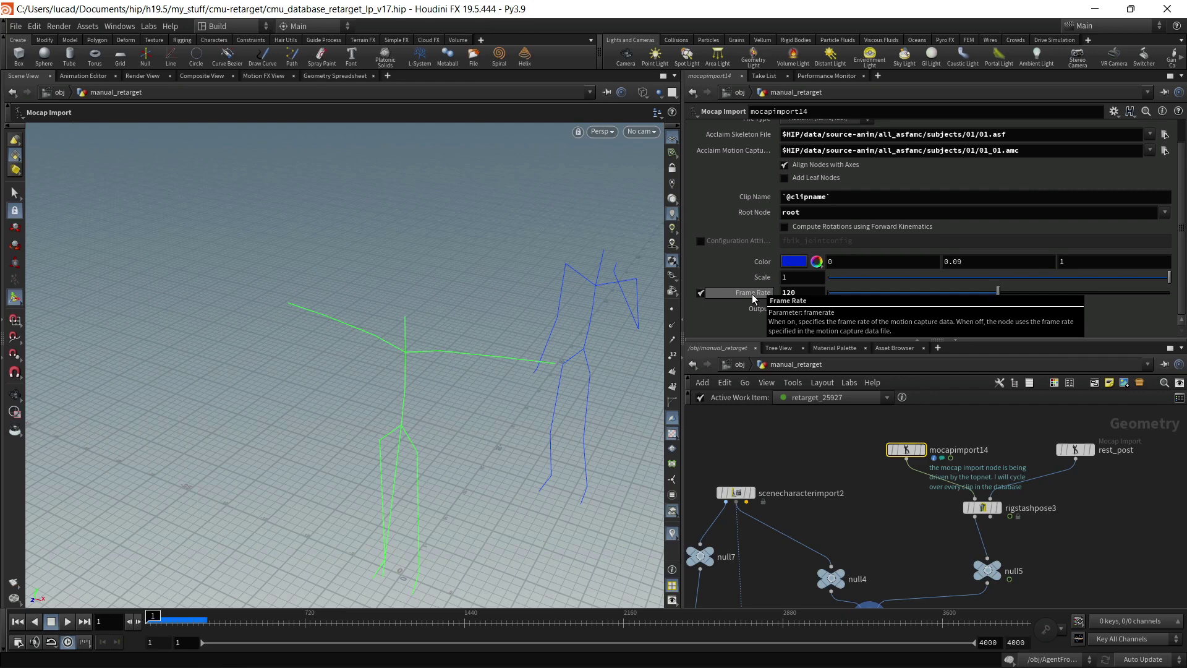
Select rigmatchpose4 again and inspect its matched skeletons from another angle
{"action": "scroll", "coordinate": [882, 476], "scroll_direction": "down", "scroll_amount": 5}
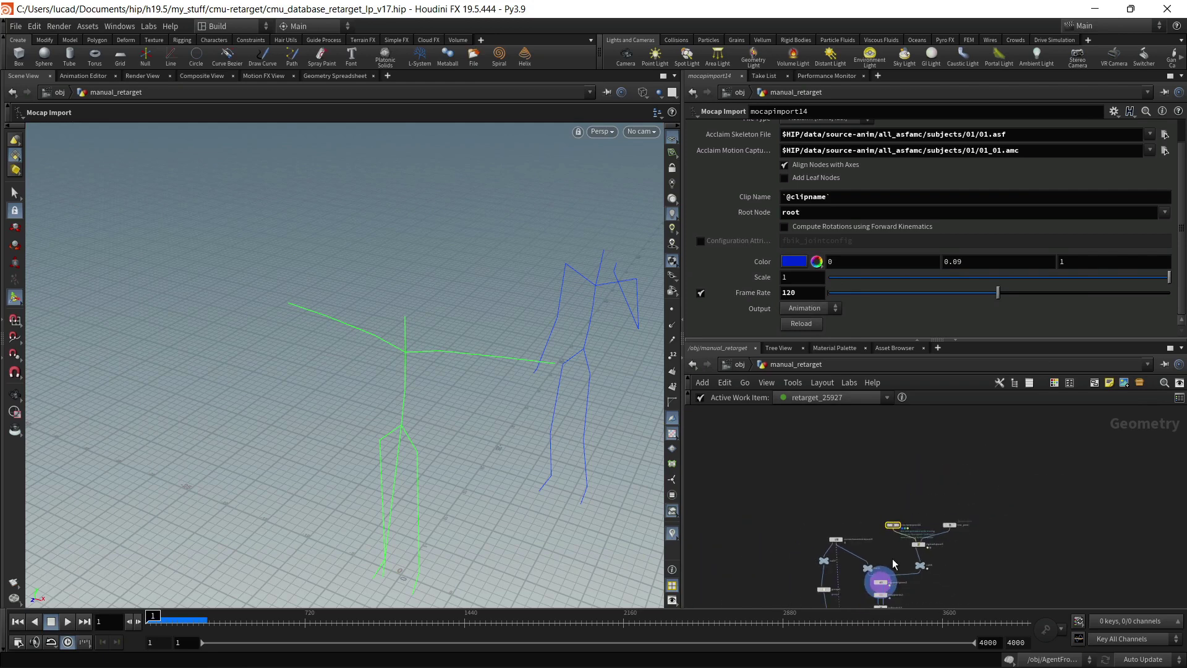
{"action": "scroll", "coordinate": [882, 476], "scroll_direction": "up", "scroll_amount": 5}
{"action": "left_click", "coordinate": [798, 469]}
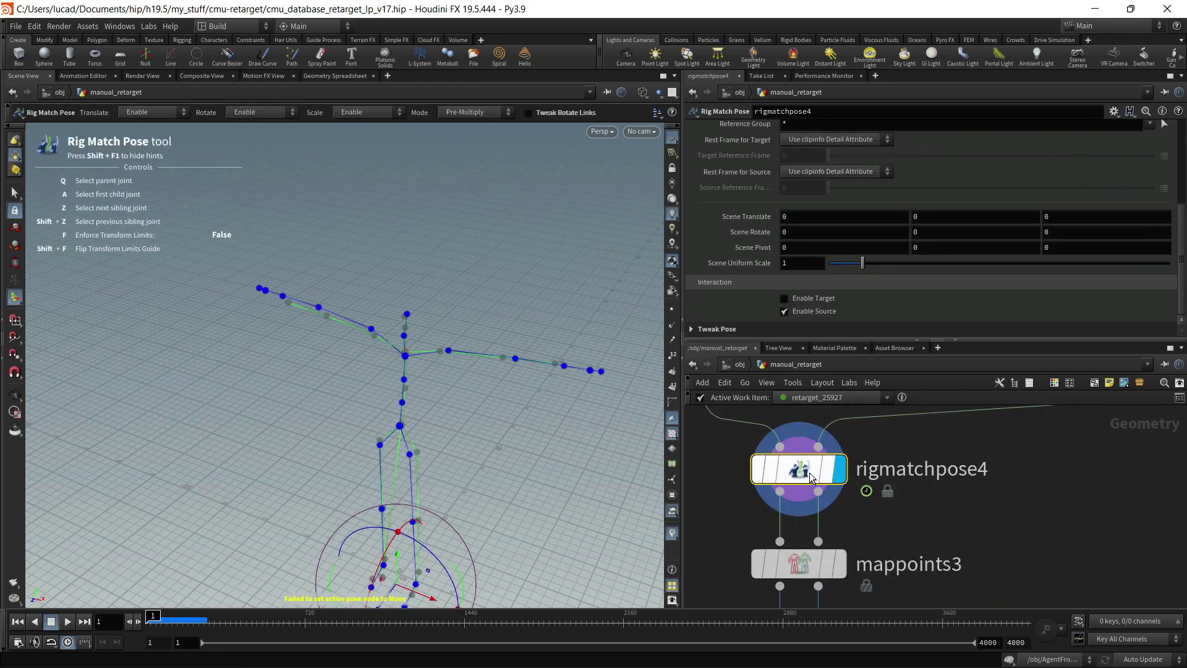
{"action": "left_click_drag", "start_coordinate": [385, 464], "coordinate": [495, 488]}
Display the mappoints3 node to show the joint mapping between the two skeletons and its parameters
{"action": "scroll", "coordinate": [992, 533], "scroll_direction": "down", "scroll_amount": 3}
{"action": "scroll", "coordinate": [963, 457], "scroll_direction": "up", "scroll_amount": 3}
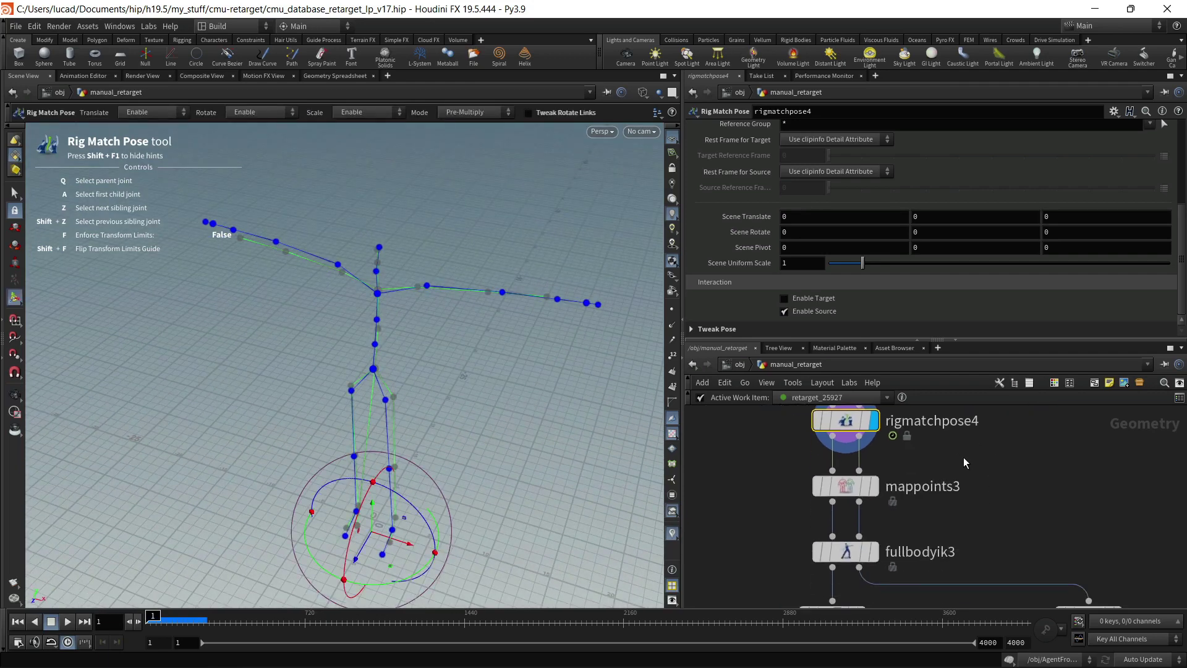
{"action": "left_click", "coordinate": [840, 481]}
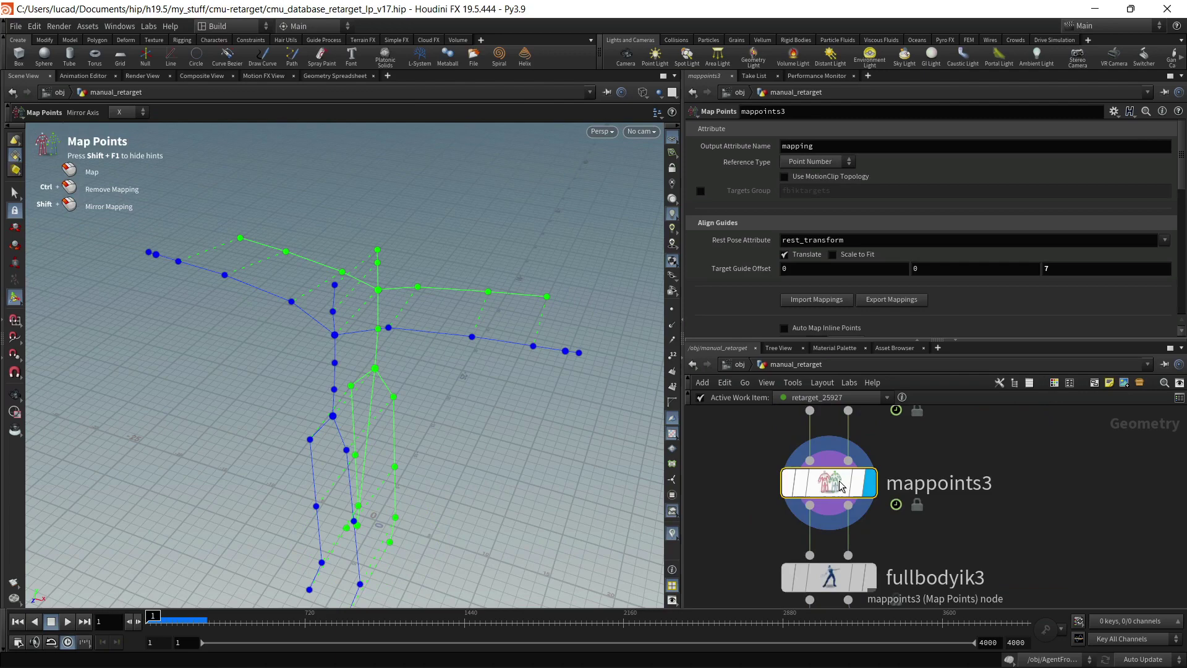
Examine the mapping between the two skeletons around the spine, neck and shoulders, including the joint names at both neck points
{"action": "left_click_drag", "start_coordinate": [580, 467], "coordinate": [497, 454], "text": "alt"}
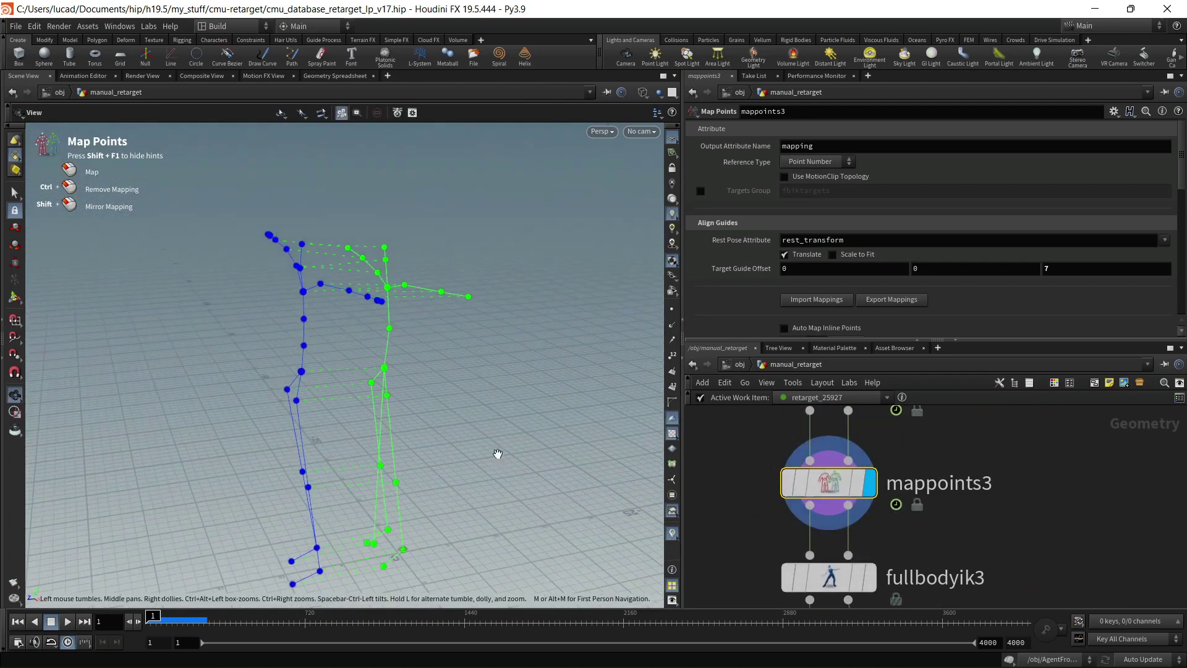
{"action": "left_click_drag", "start_coordinate": [393, 396], "coordinate": [449, 405], "text": "alt"}
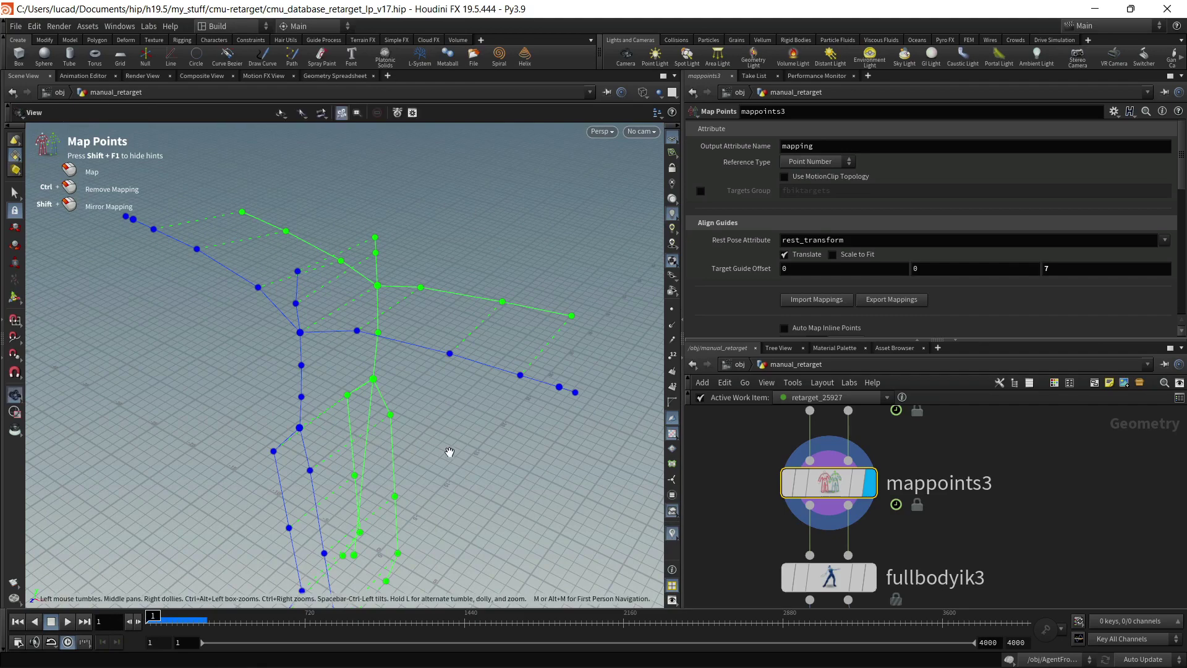
{"action": "left_click_drag", "start_coordinate": [449, 451], "coordinate": [455, 426]}
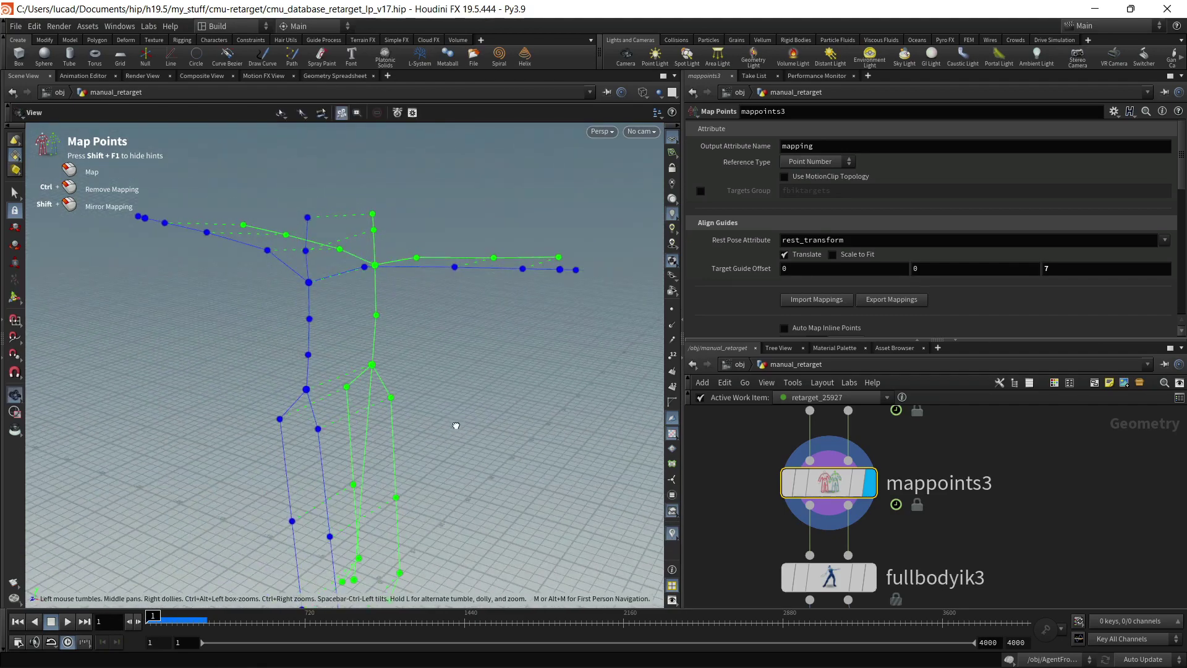
{"action": "middle_click_drag", "start_coordinate": [446, 411], "coordinate": [456, 458]}
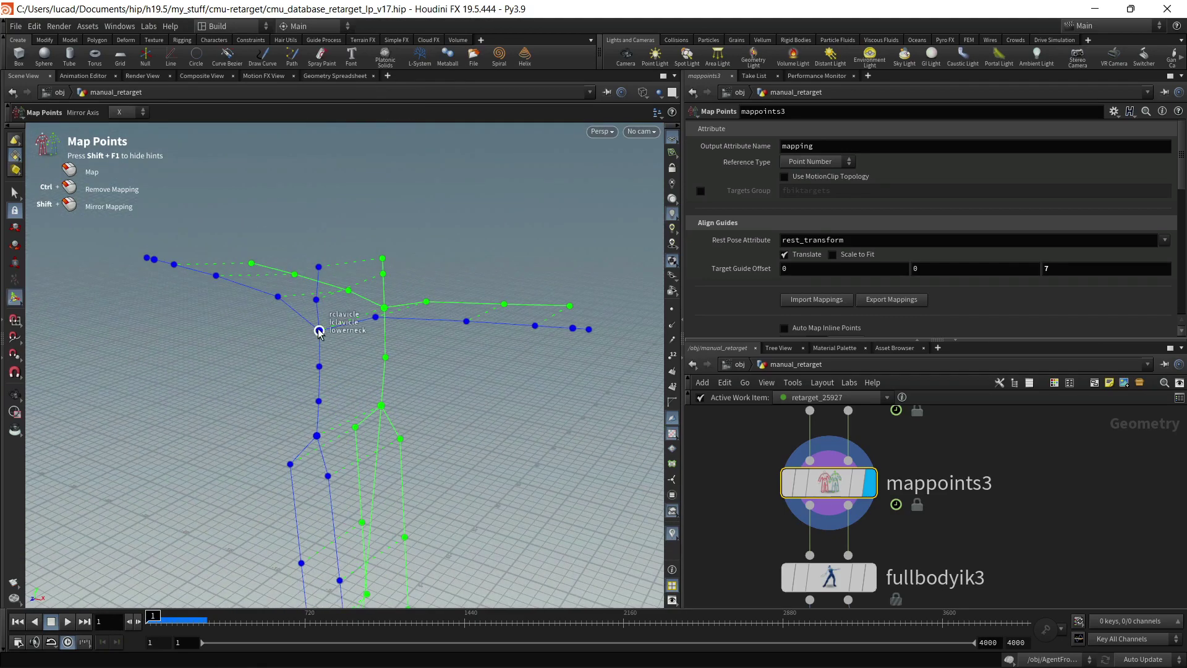
{"action": "left_click_drag", "start_coordinate": [455, 366], "coordinate": [410, 389]}
{"action": "scroll", "coordinate": [321, 349], "scroll_direction": "up", "scroll_amount": 4}
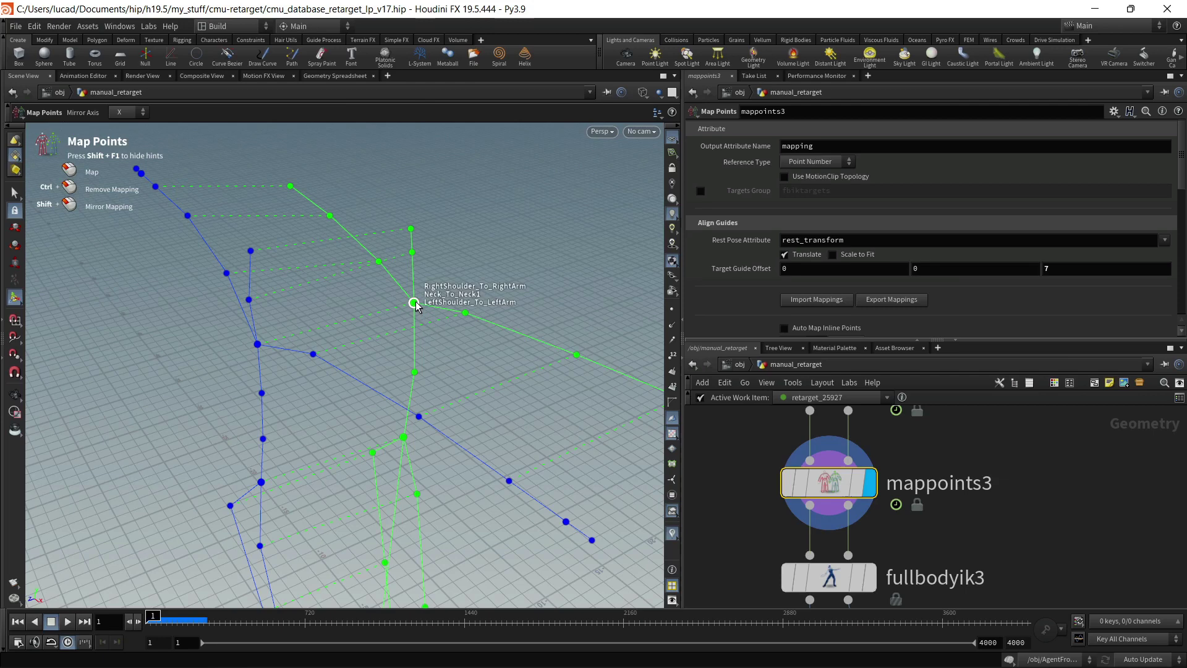
{"action": "middle_click_drag", "start_coordinate": [307, 464], "coordinate": [323, 392]}
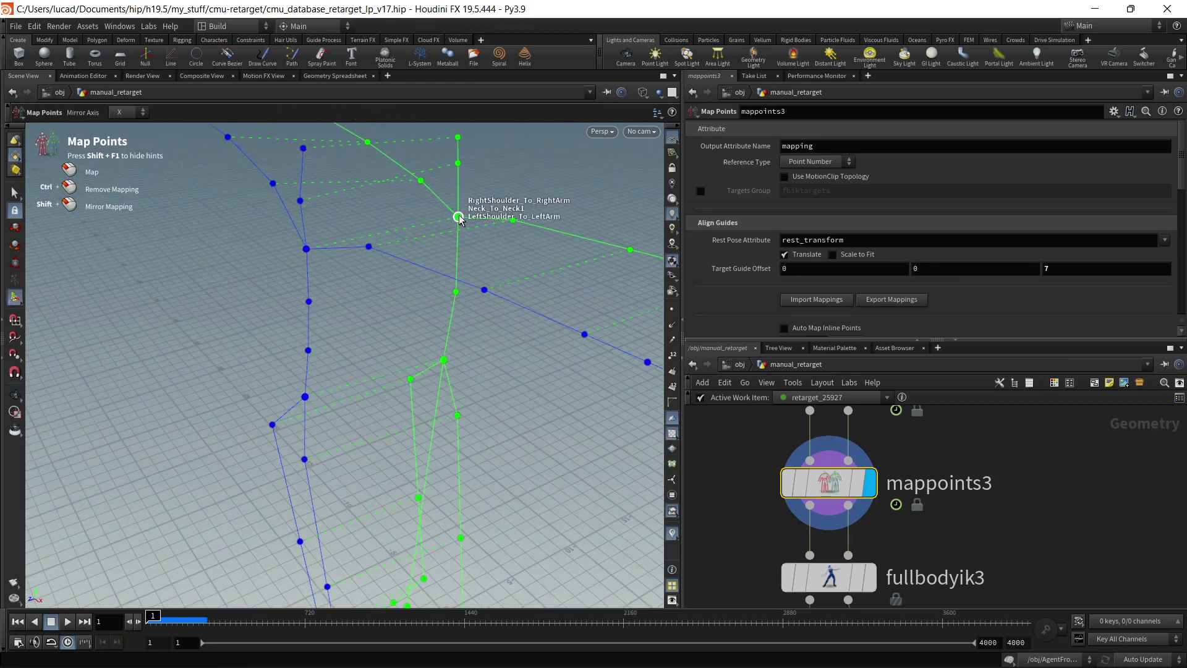
{"action": "right_click_drag", "start_coordinate": [504, 380], "coordinate": [431, 380], "text": "alt"}
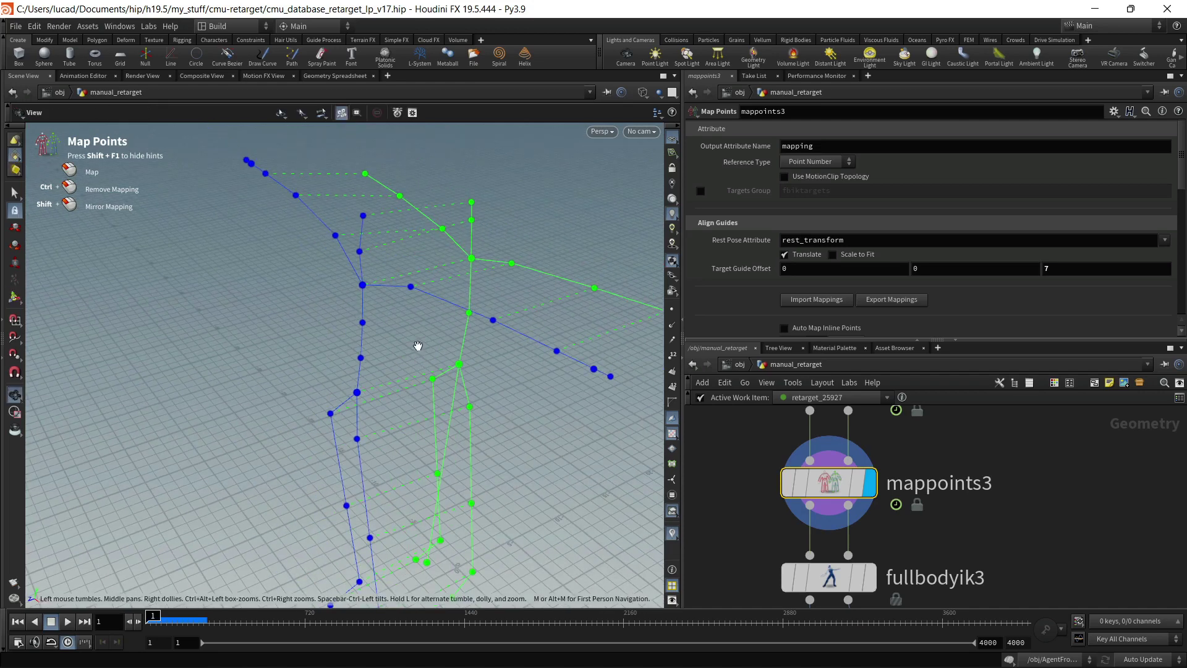
Inspect the full joint mapping of mappoints3 from head to feet, viewing both skeletons from several angles
{"action": "left_click_drag", "start_coordinate": [419, 344], "coordinate": [424, 305], "text": "alt"}
{"action": "key", "text": "Escape"}
{"action": "key", "text": "Return"}
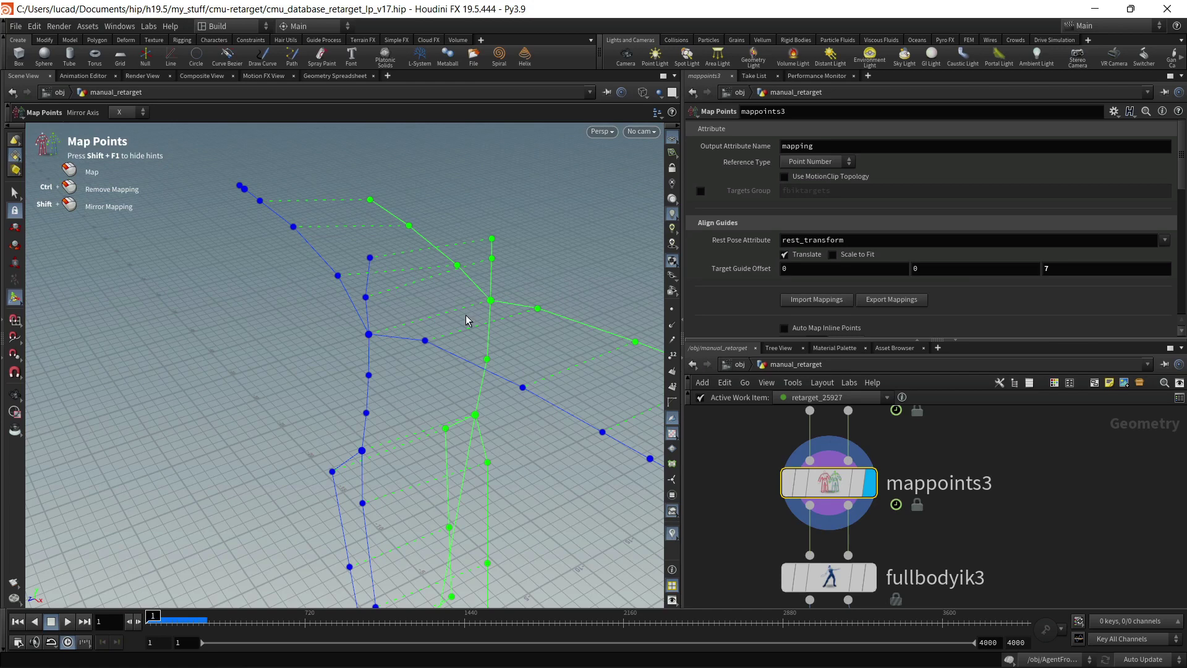
{"action": "right_click_drag", "start_coordinate": [495, 314], "coordinate": [456, 347], "text": "alt"}
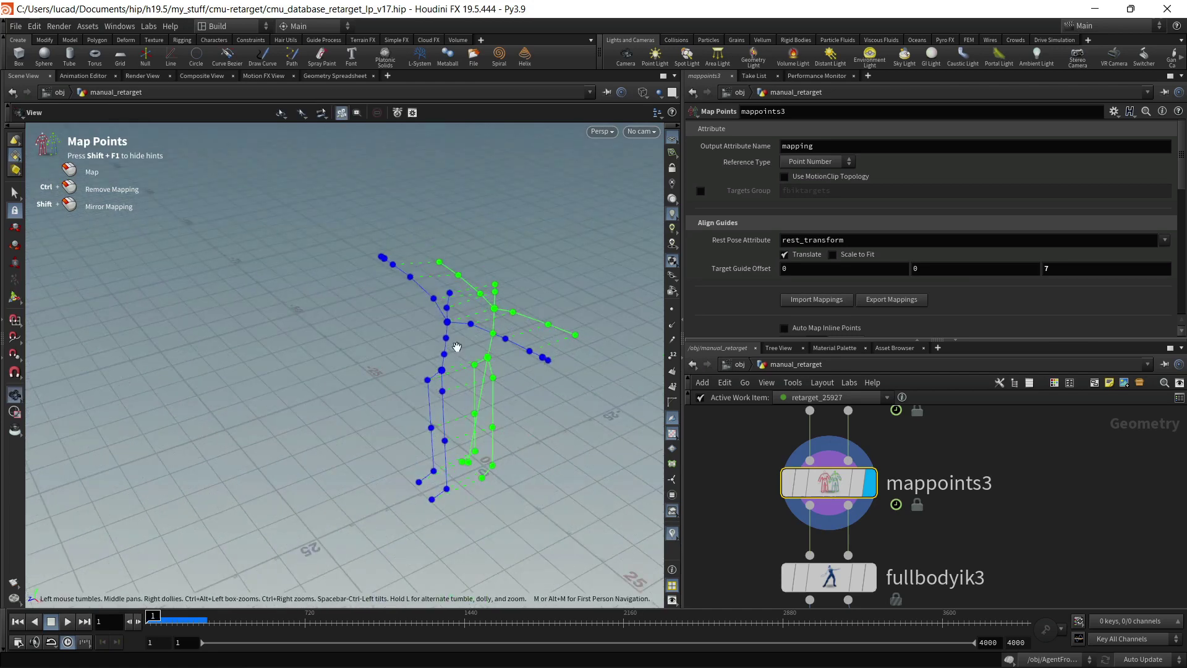
{"action": "middle_click_drag", "start_coordinate": [456, 347], "coordinate": [335, 329], "text": "alt"}
{"action": "left_click_drag", "start_coordinate": [335, 328], "coordinate": [361, 321], "text": "alt"}
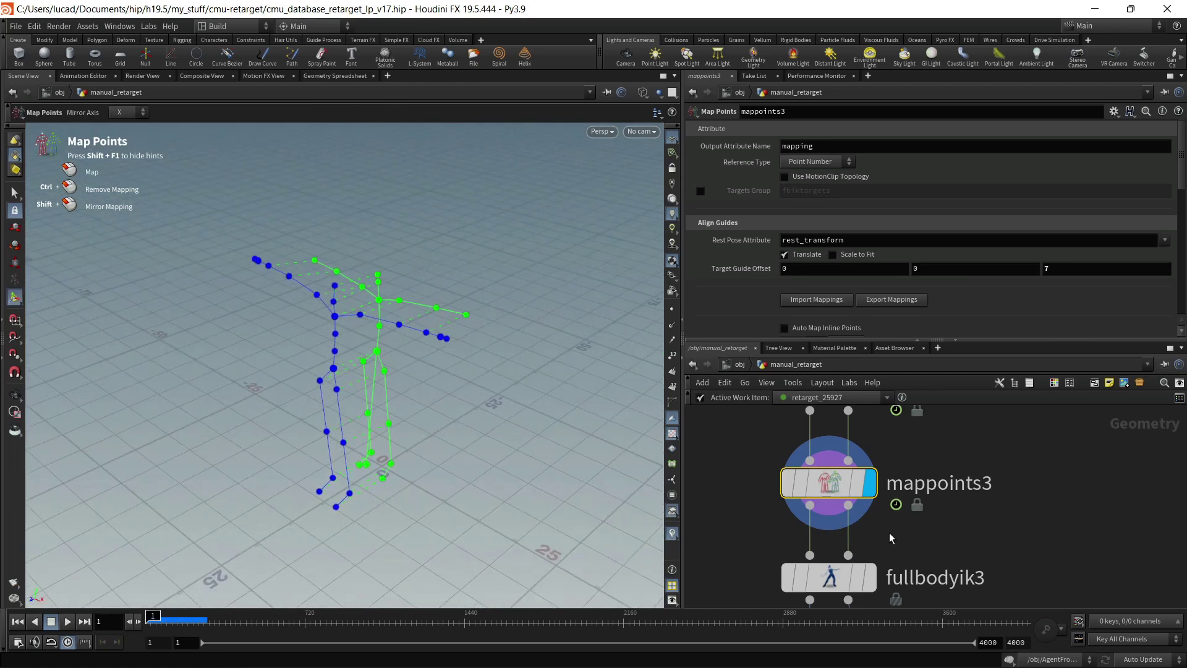
{"action": "scroll", "coordinate": [934, 543], "scroll_direction": "down", "scroll_amount": 2}
{"action": "key", "text": "Escape"}
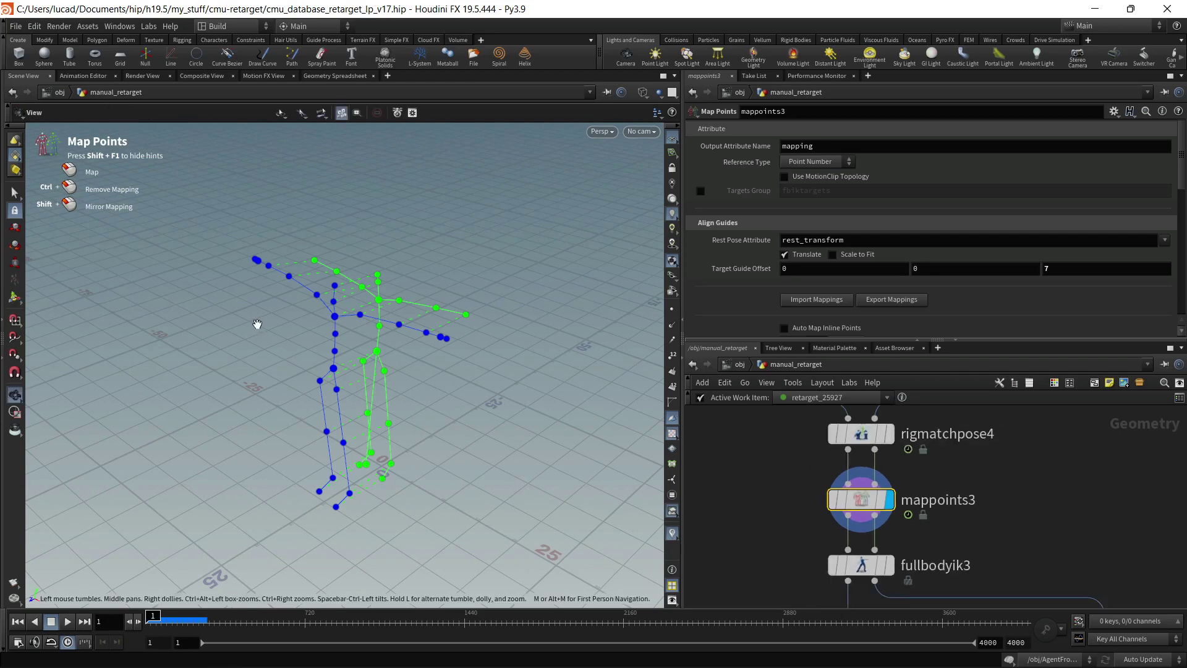
{"action": "left_click_drag", "start_coordinate": [254, 323], "coordinate": [355, 319]}
{"action": "key", "text": "Return"}
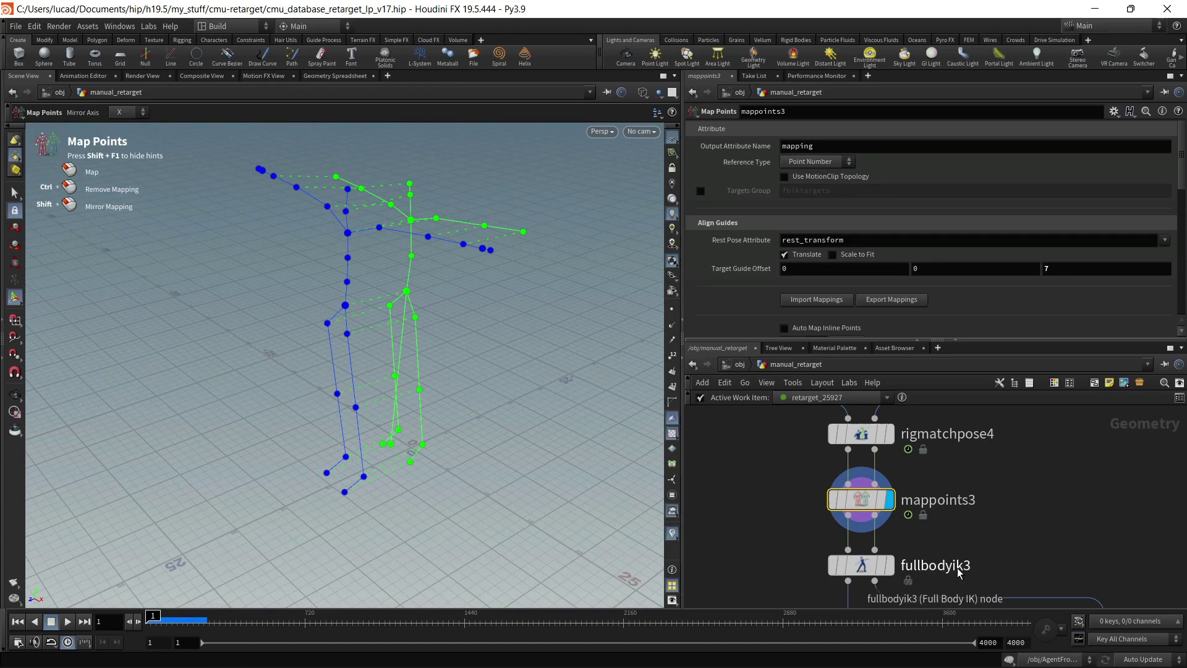
Display the fullbodyik3 node and scrub the start of its animation, returning to frame 1
{"action": "middle_click_drag", "start_coordinate": [981, 553], "coordinate": [982, 531]}
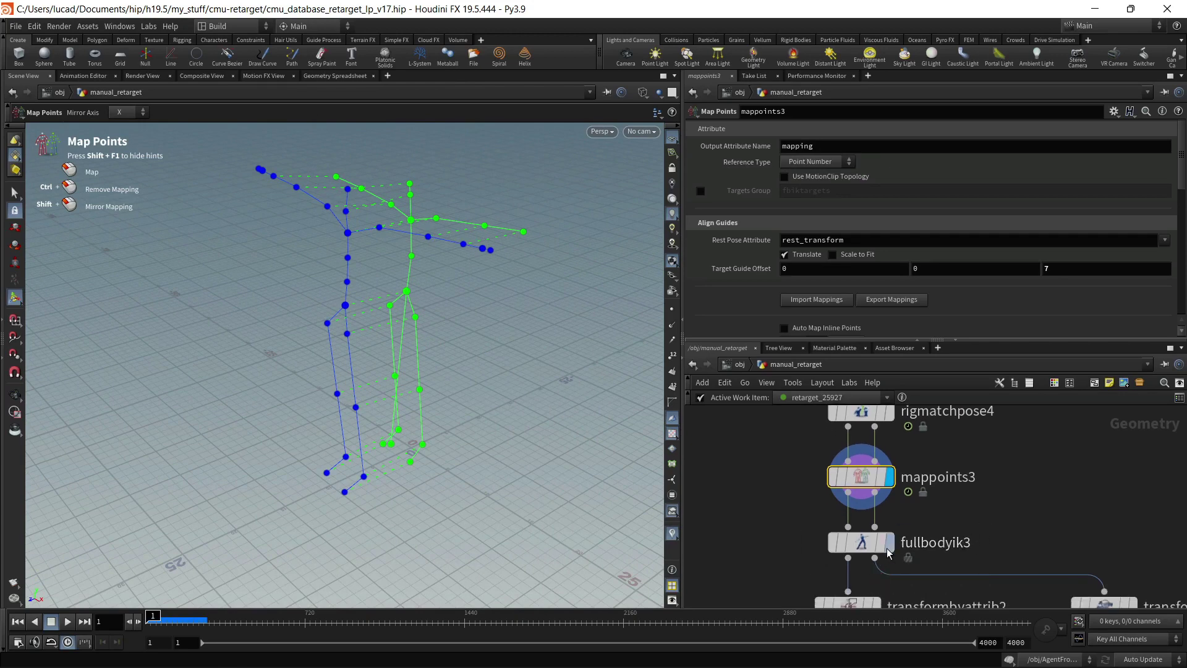
{"action": "left_click", "coordinate": [866, 547]}
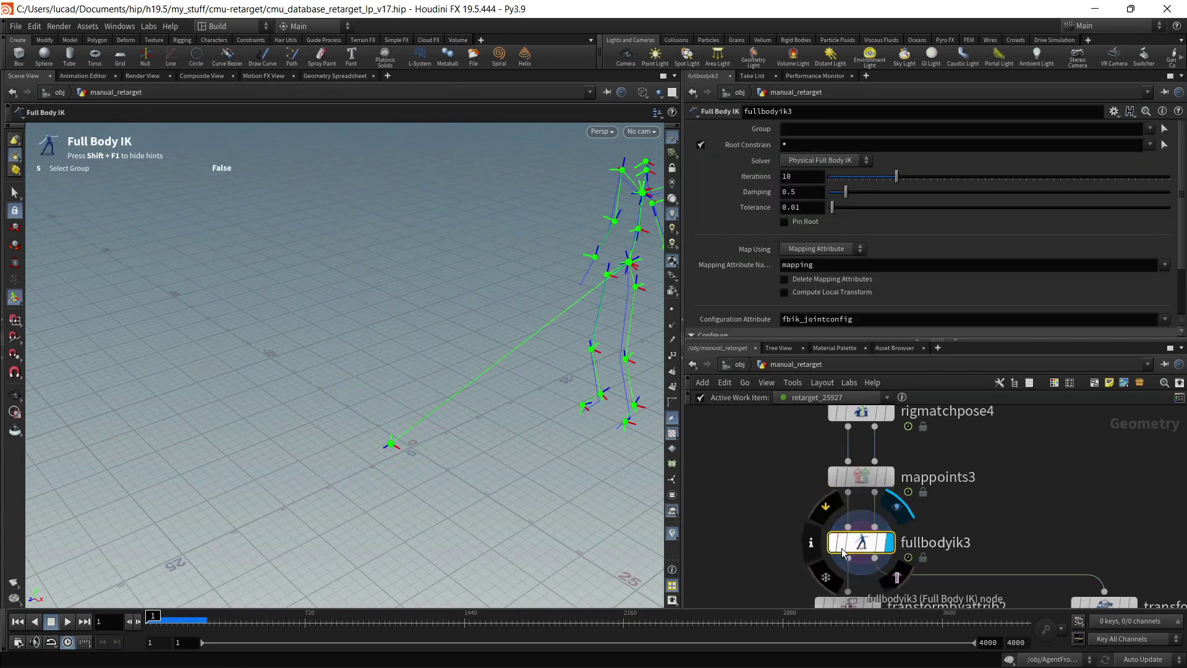
{"action": "key", "text": "space"}
{"action": "middle_click_drag", "start_coordinate": [544, 363], "coordinate": [397, 401]}
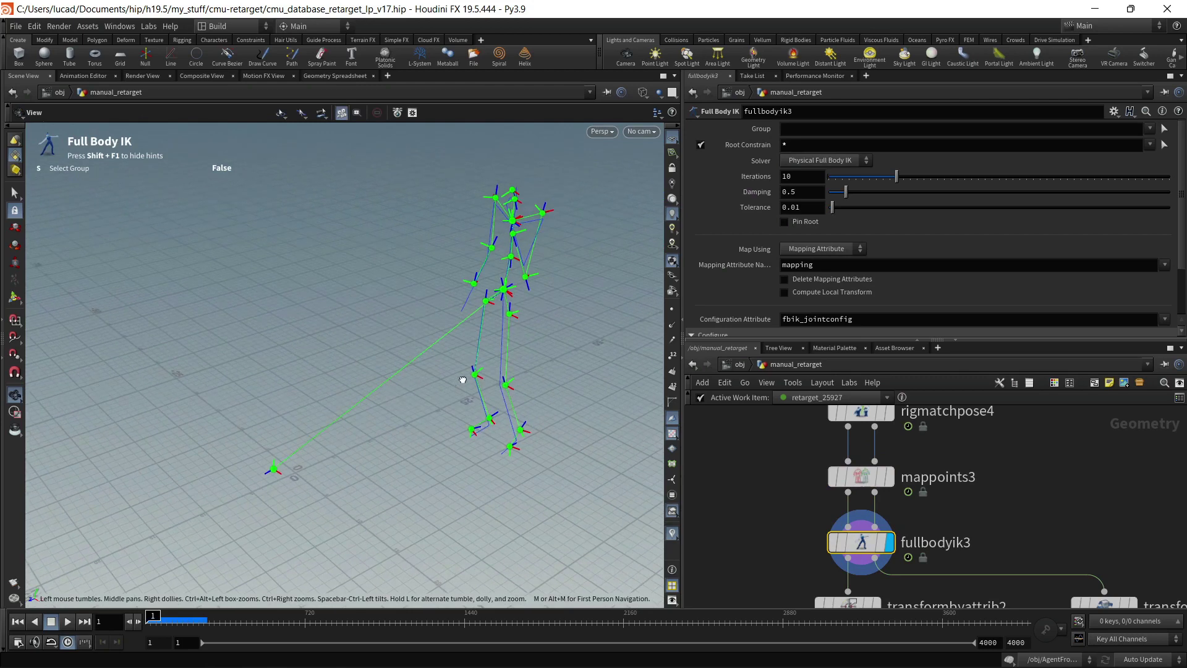
{"action": "left_click", "coordinate": [175, 615]}
{"action": "left_click_drag", "start_coordinate": [175, 615], "coordinate": [146, 618]}
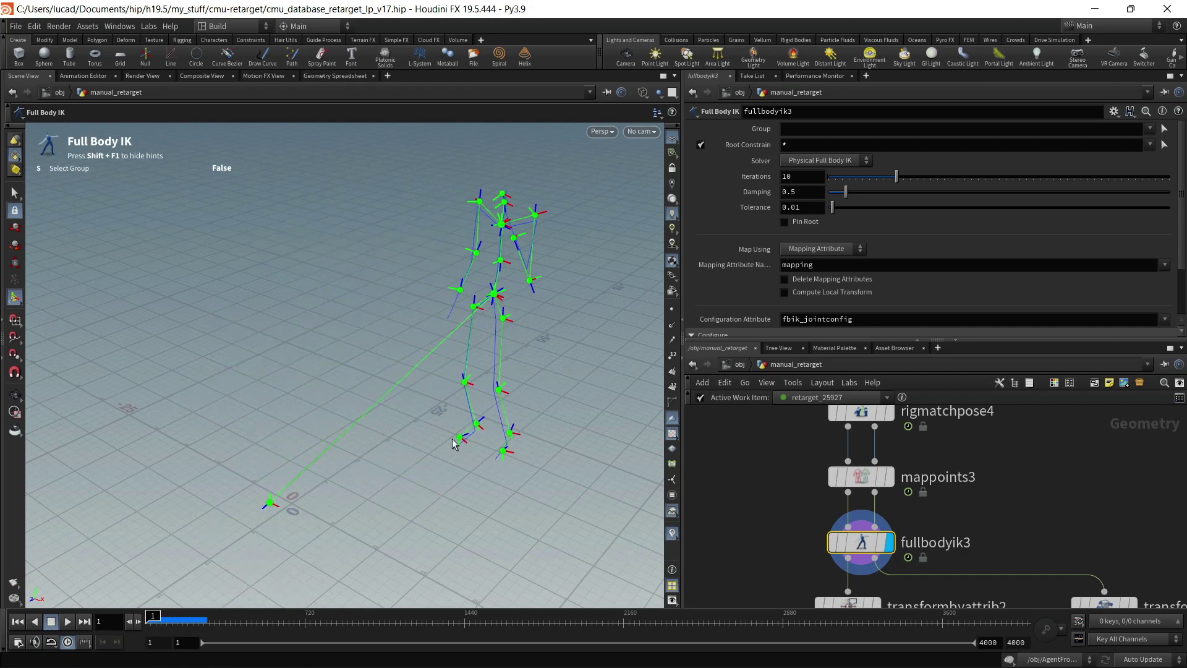
Check fullbodyik3's Root Constrain parameter and scrub the retargeted motion to frame 200
{"action": "mouse_move", "coordinate": [756, 146]}
{"action": "left_click_drag", "start_coordinate": [548, 329], "coordinate": [510, 322], "text": "alt"}
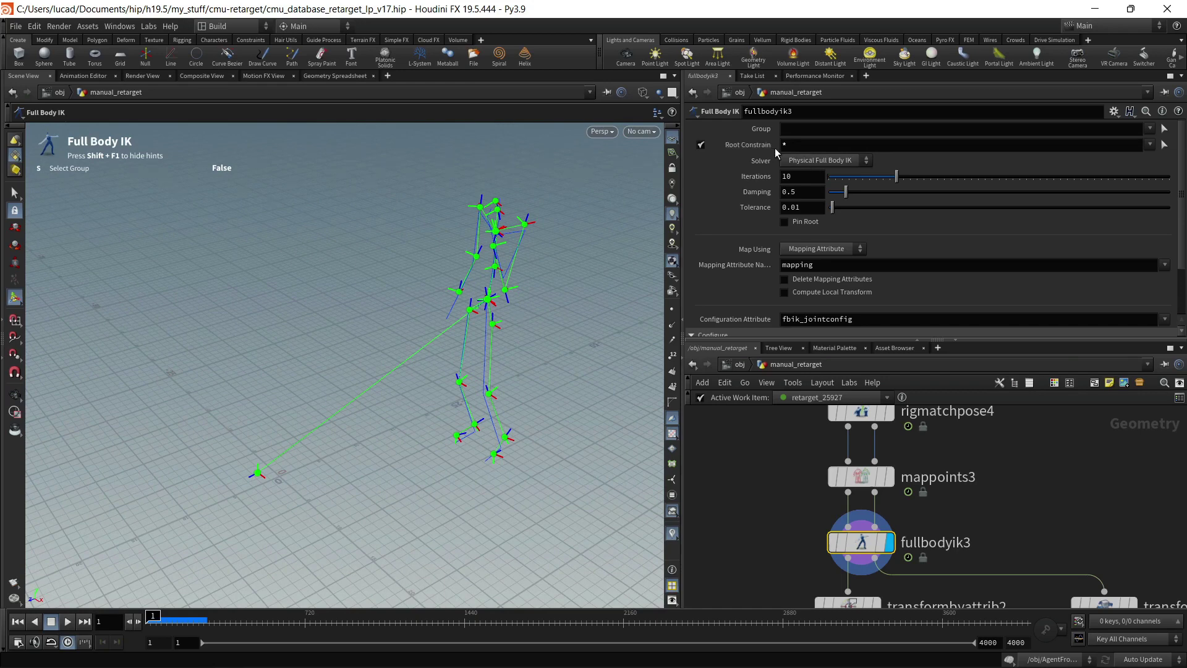
{"action": "key", "text": "Escape"}
{"action": "right_click_drag", "start_coordinate": [519, 373], "coordinate": [335, 392], "text": "alt"}
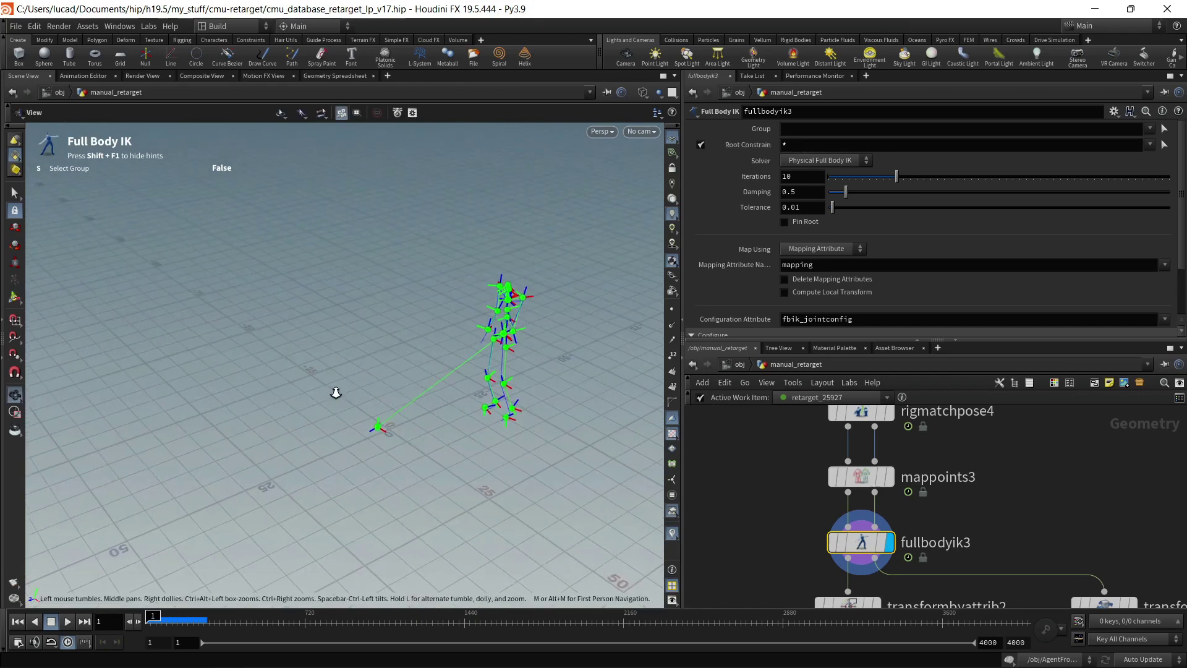
{"action": "left_click_drag", "start_coordinate": [174, 626], "coordinate": [185, 622]}
{"action": "right_click_drag", "start_coordinate": [346, 510], "coordinate": [269, 479], "text": "alt"}
{"action": "mouse_move", "coordinate": [269, 479]}
{"action": "middle_mouse_down", "text": "alt"}
{"action": "mouse_move", "coordinate": [280, 495]}
{"action": "mouse_move", "coordinate": [286, 474]}
{"action": "middle_mouse_up", "text": "alt"}
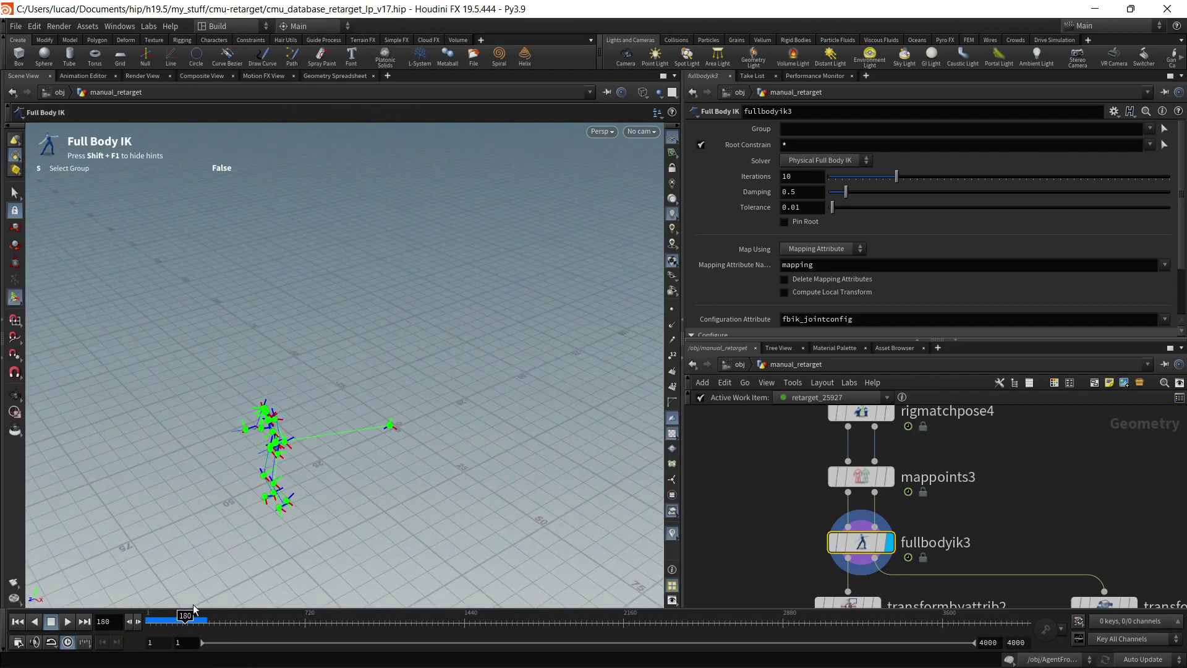
{"action": "mouse_move", "coordinate": [177, 619]}
{"action": "left_mouse_down"}
{"action": "mouse_move", "coordinate": [186, 614]}
{"action": "mouse_move", "coordinate": [154, 614]}
{"action": "mouse_move", "coordinate": [244, 614]}
{"action": "mouse_move", "coordinate": [173, 613]}
{"action": "mouse_move", "coordinate": [186, 613]}
{"action": "left_mouse_up"}
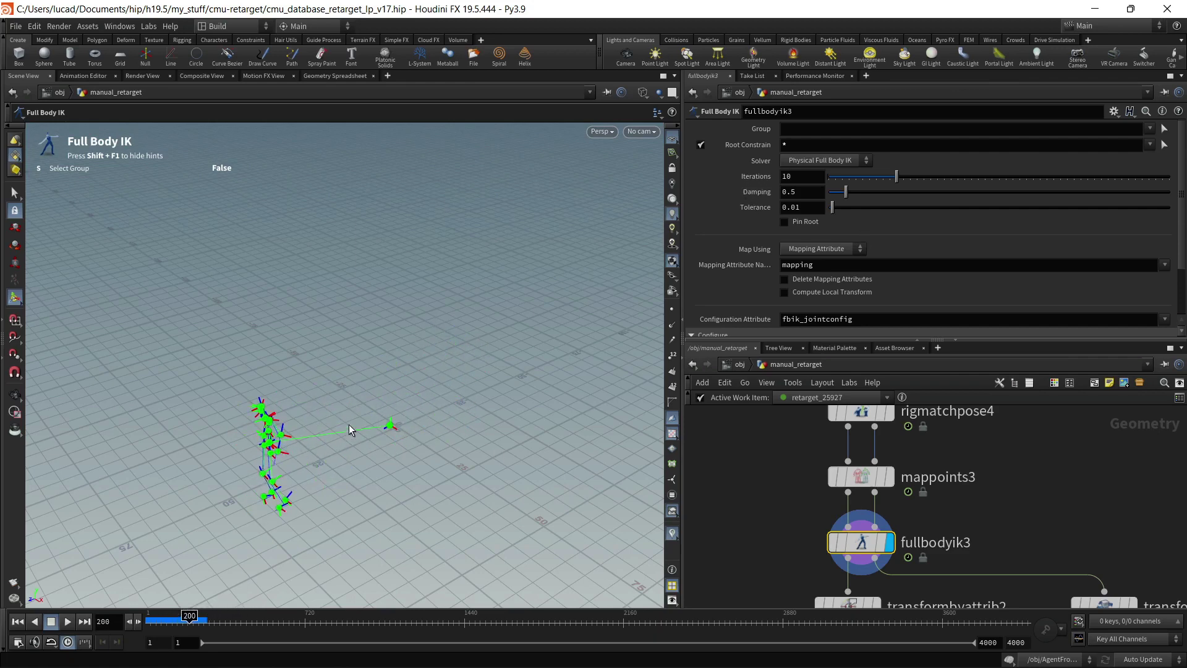
Examine the retargeted skeleton at frame 200 from several angles alongside fullbodyik3's solver parameters
{"action": "key", "text": "Escape"}
{"action": "left_click_drag", "start_coordinate": [350, 429], "coordinate": [388, 463]}
{"action": "right_click_drag", "start_coordinate": [388, 464], "coordinate": [424, 444], "text": "alt"}
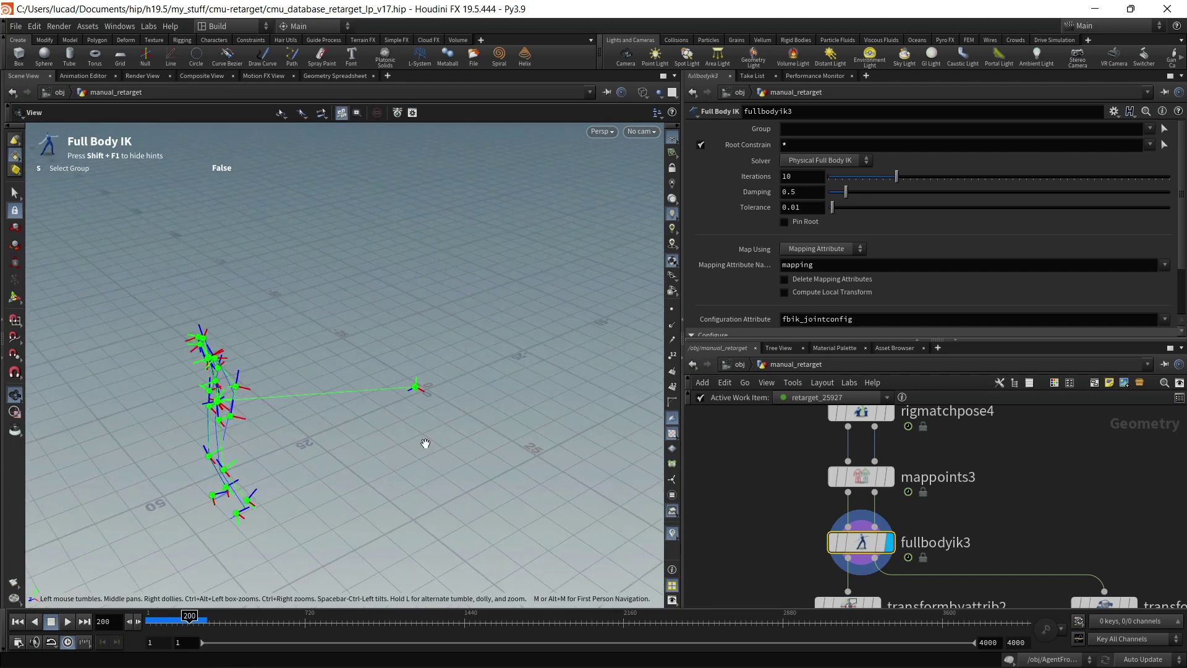
{"action": "left_click_drag", "start_coordinate": [379, 457], "coordinate": [398, 450], "text": "alt"}
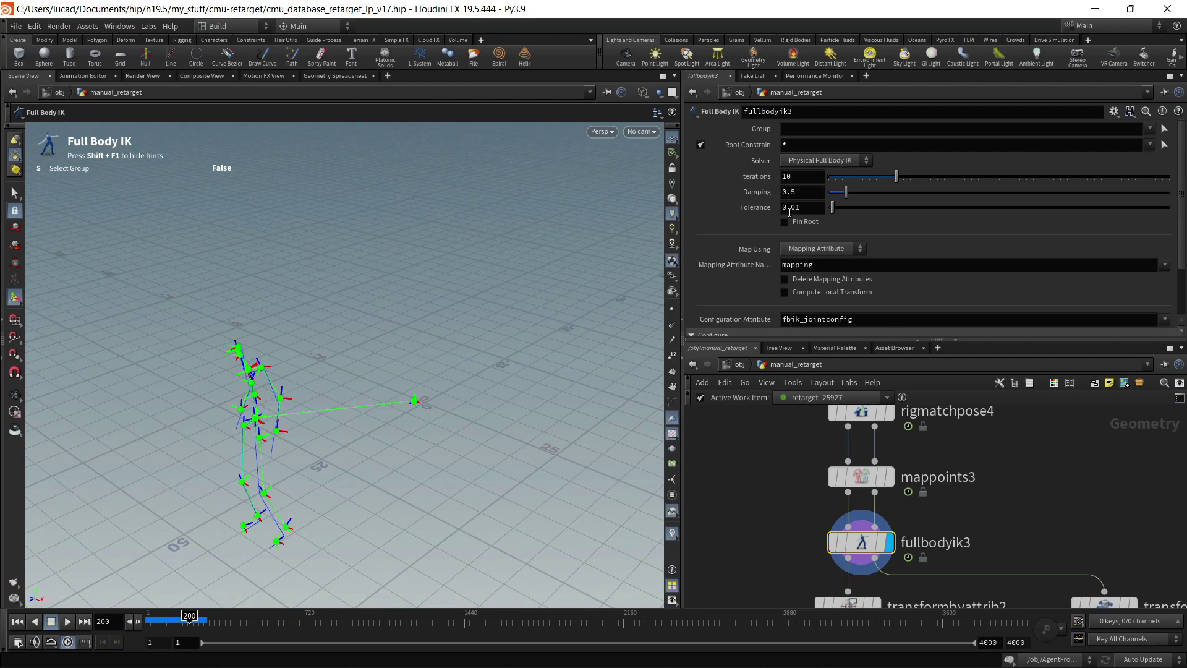
{"action": "right_click_drag", "start_coordinate": [349, 464], "coordinate": [311, 424], "text": "alt"}
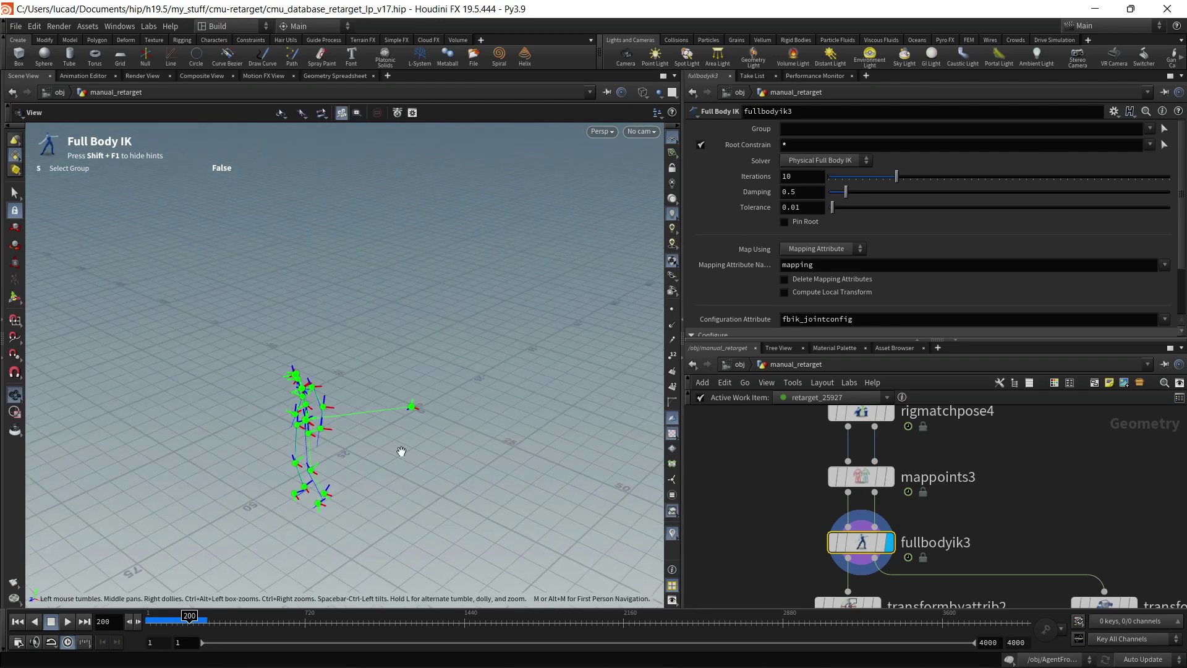
{"action": "left_click_drag", "start_coordinate": [401, 452], "coordinate": [375, 456]}
{"action": "key", "text": "Return"}
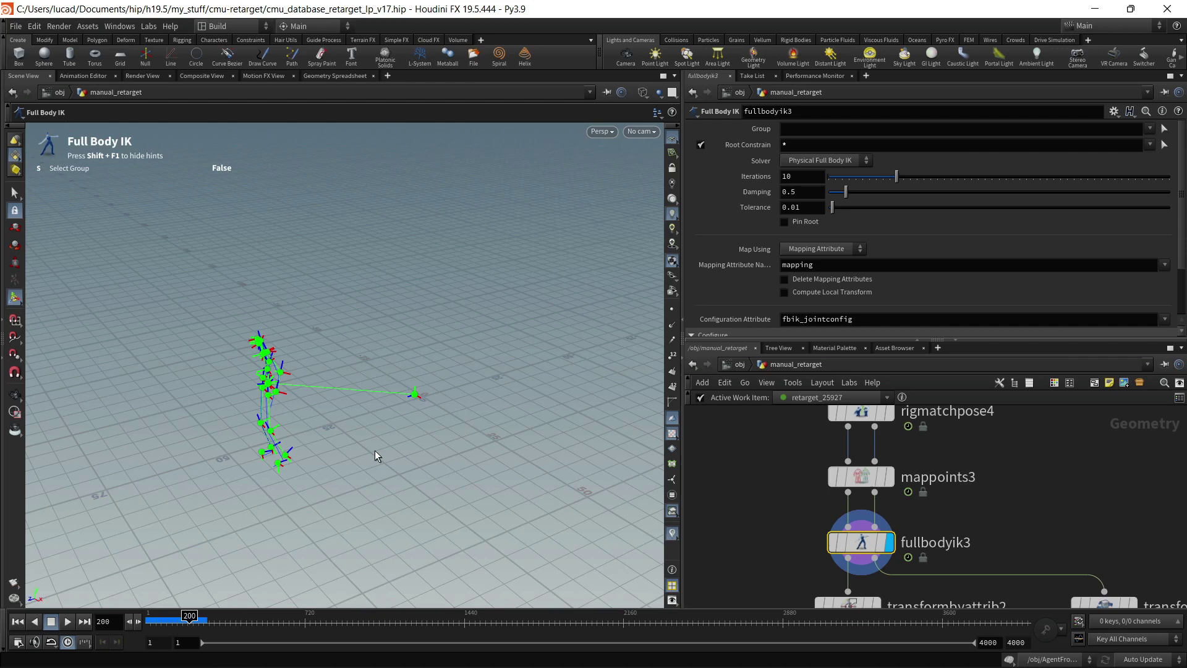
Inspect the feet up close to compare the left foot joint of the solved skeleton with the other skeleton's foot
{"action": "right_click_drag", "start_coordinate": [257, 487], "coordinate": [304, 536], "text": "alt"}
{"action": "middle_click_drag", "start_coordinate": [304, 535], "coordinate": [405, 405], "text": "alt"}
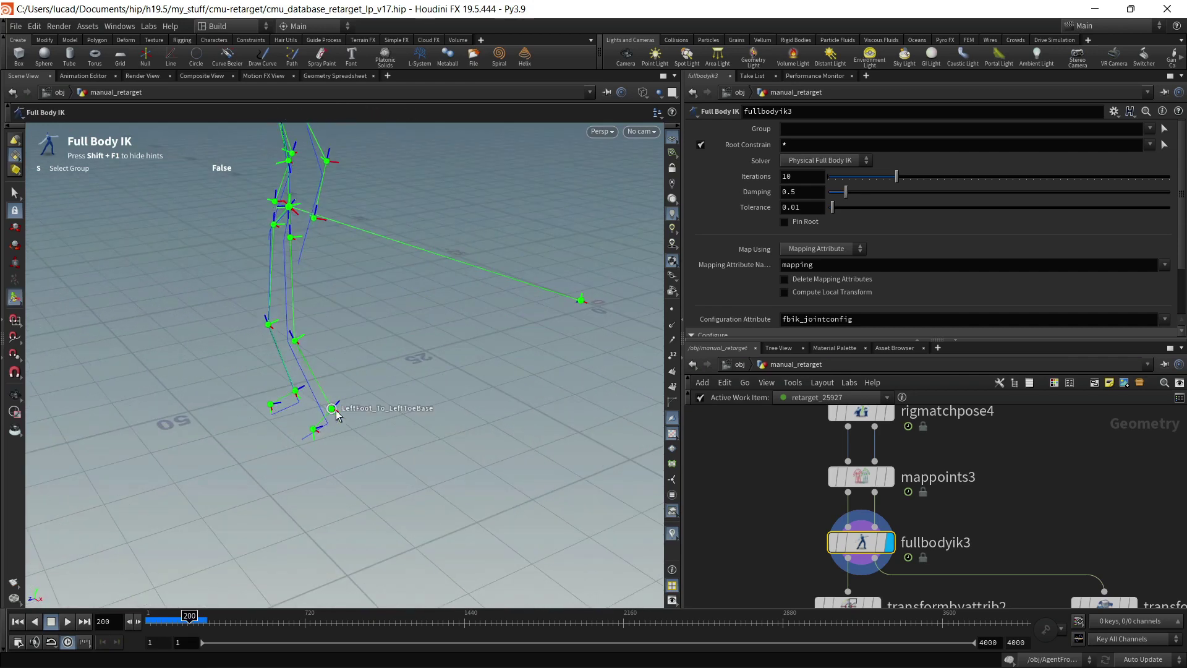
{"action": "right_click_drag", "start_coordinate": [376, 413], "coordinate": [298, 423], "text": "alt"}
{"action": "middle_click_drag", "start_coordinate": [357, 419], "coordinate": [331, 435], "text": "alt"}
{"action": "right_click_drag", "start_coordinate": [383, 427], "coordinate": [289, 429], "text": "alt"}
{"action": "key", "text": "Return"}
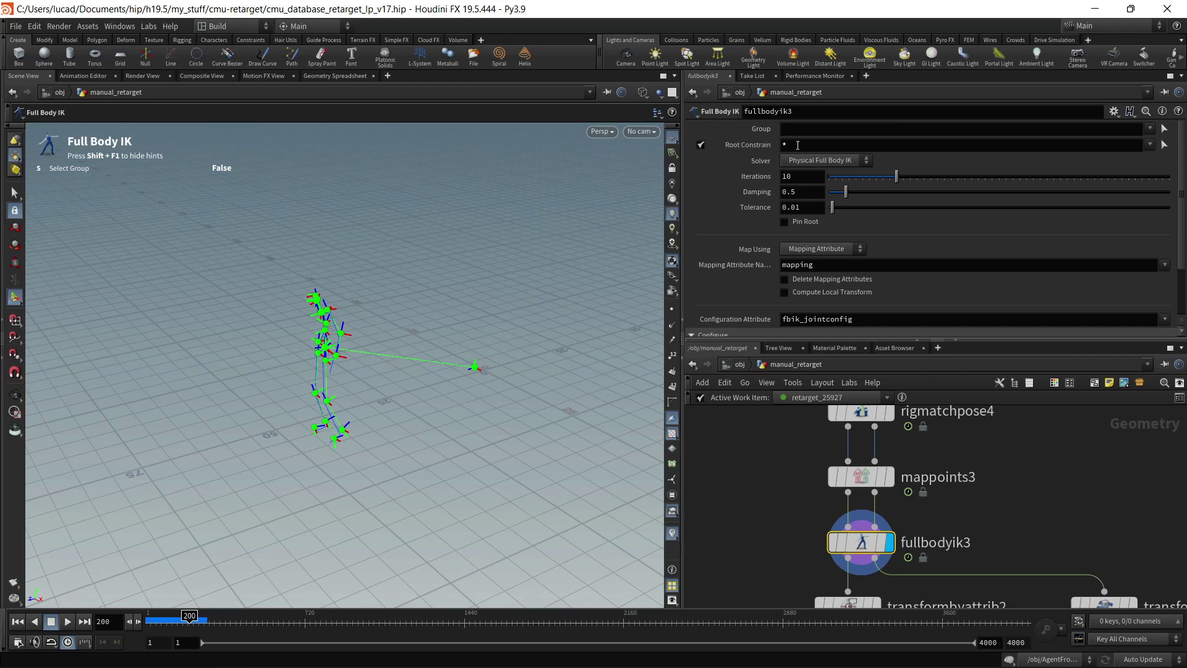
Display the transformbyattrib2 node, frame its skeleton and review the inverted scene_transform settings
{"action": "scroll", "coordinate": [996, 504], "scroll_direction": "down", "scroll_amount": 3}
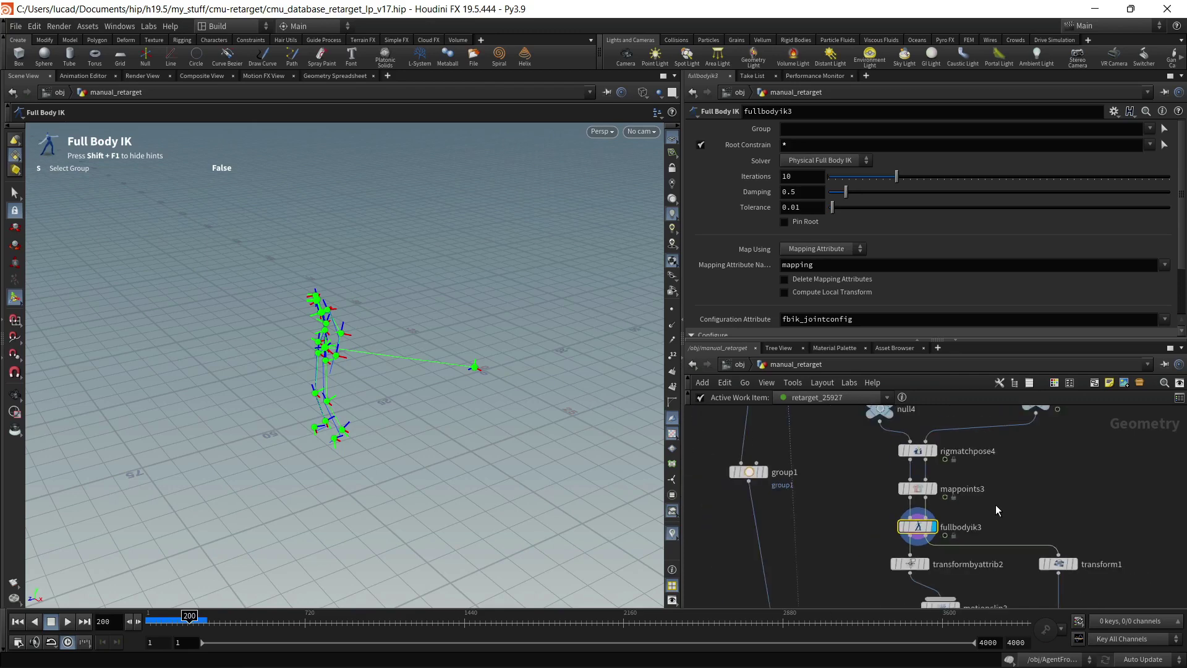
{"action": "middle_click_drag", "start_coordinate": [996, 504], "coordinate": [981, 440]}
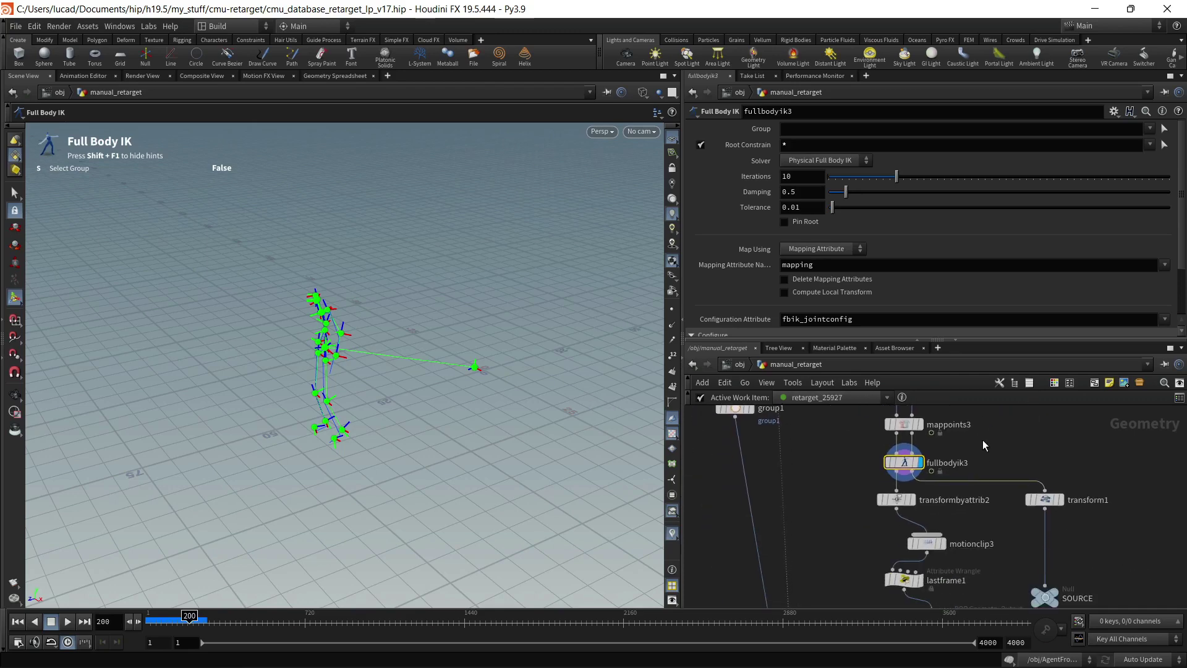
{"action": "scroll", "coordinate": [982, 440], "scroll_direction": "down", "scroll_amount": 3}
{"action": "scroll", "coordinate": [971, 475], "scroll_direction": "up", "scroll_amount": 3}
{"action": "scroll", "coordinate": [971, 480], "scroll_direction": "up", "scroll_amount": 1}
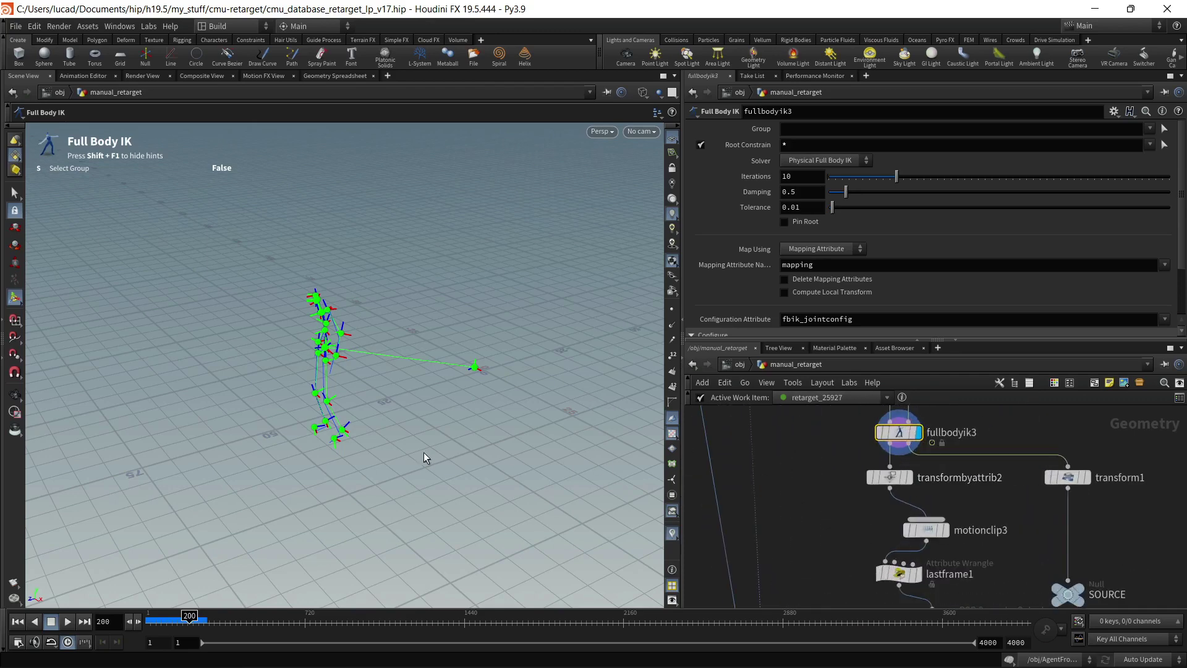
{"action": "left_click_drag", "start_coordinate": [424, 451], "coordinate": [439, 412], "text": "alt"}
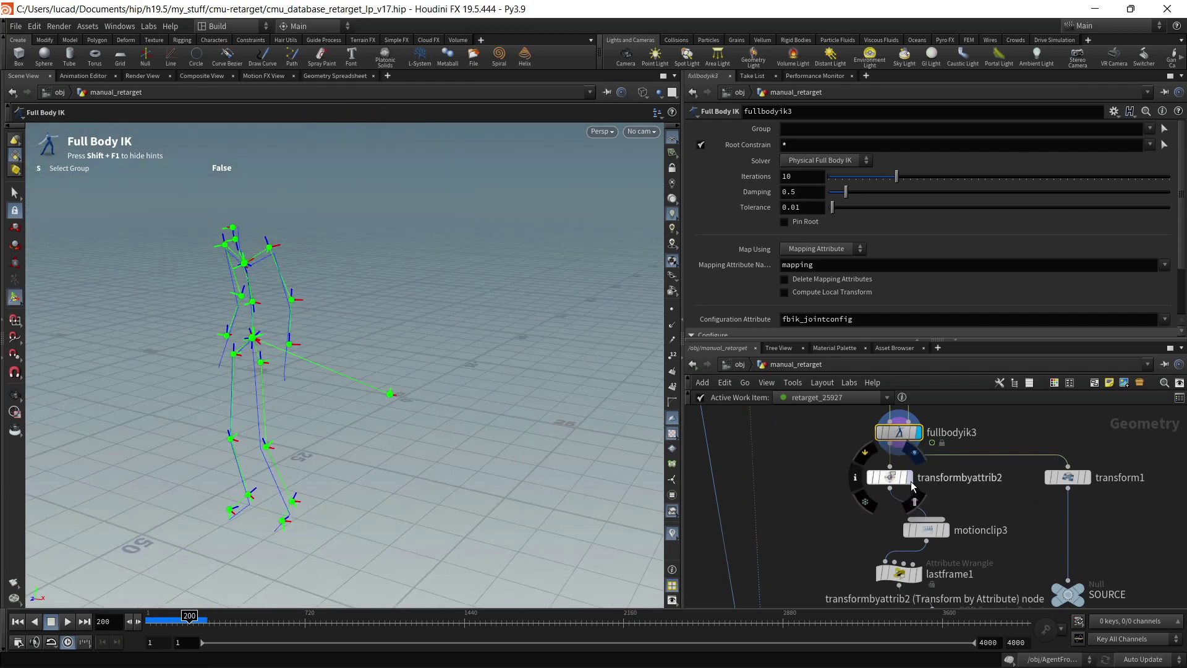
{"action": "left_click", "coordinate": [892, 479]}
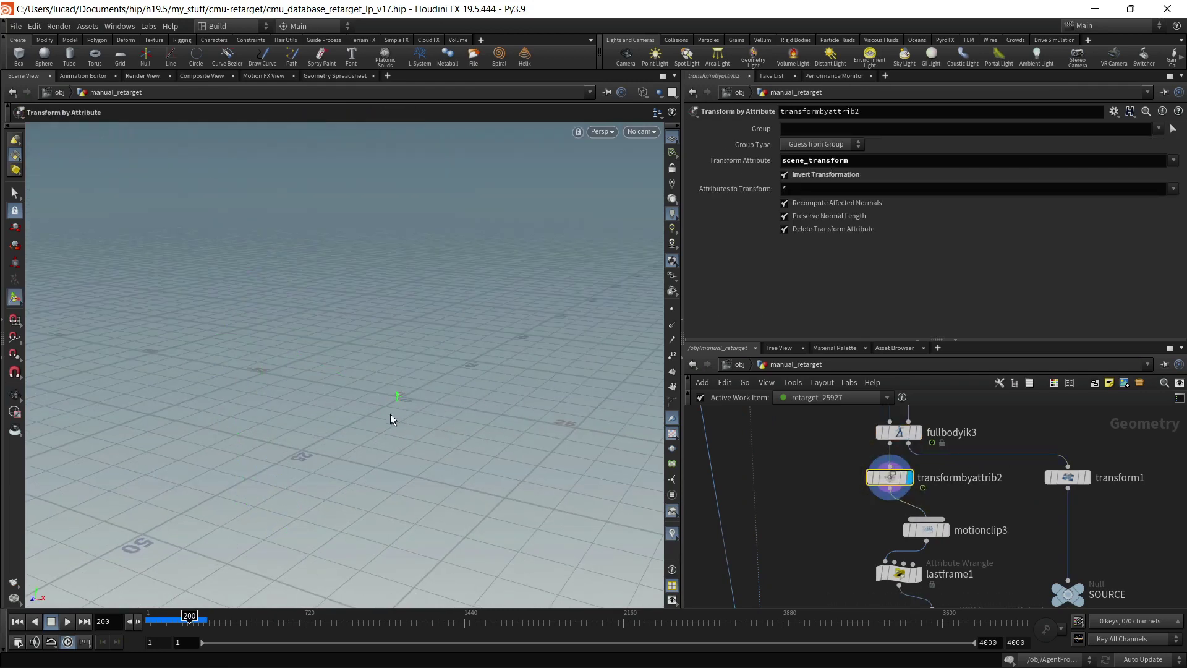
{"action": "left_click_drag", "start_coordinate": [390, 415], "coordinate": [351, 423], "text": "alt"}
{"action": "key", "text": "space+g"}
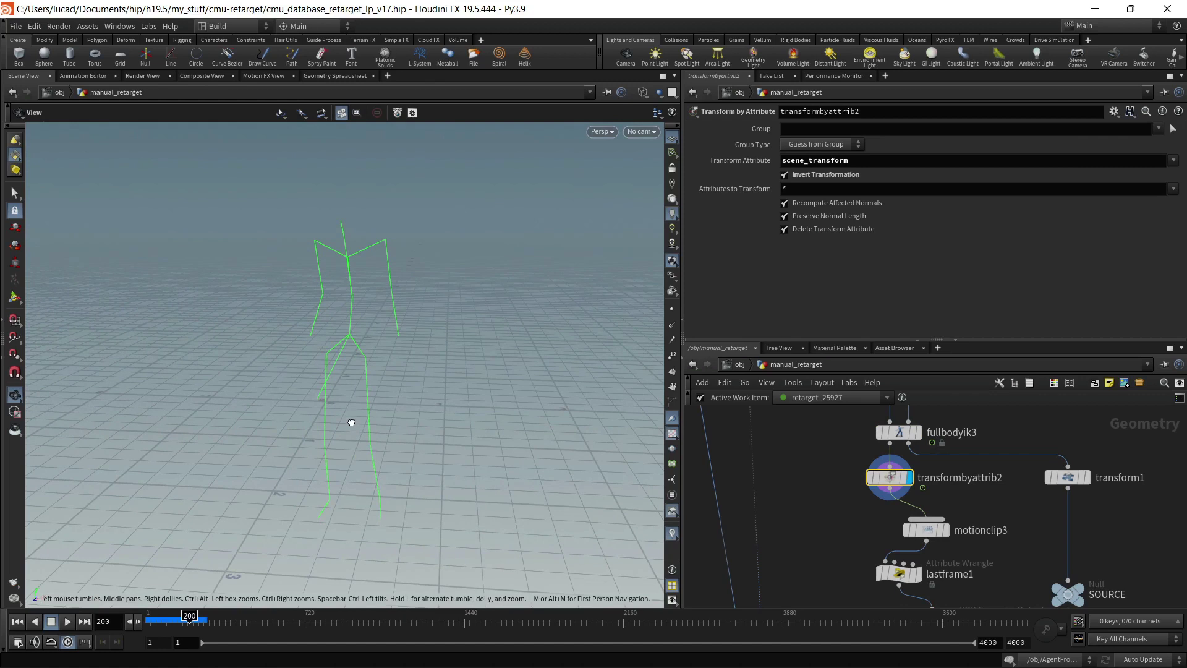
{"action": "key", "text": "Return"}
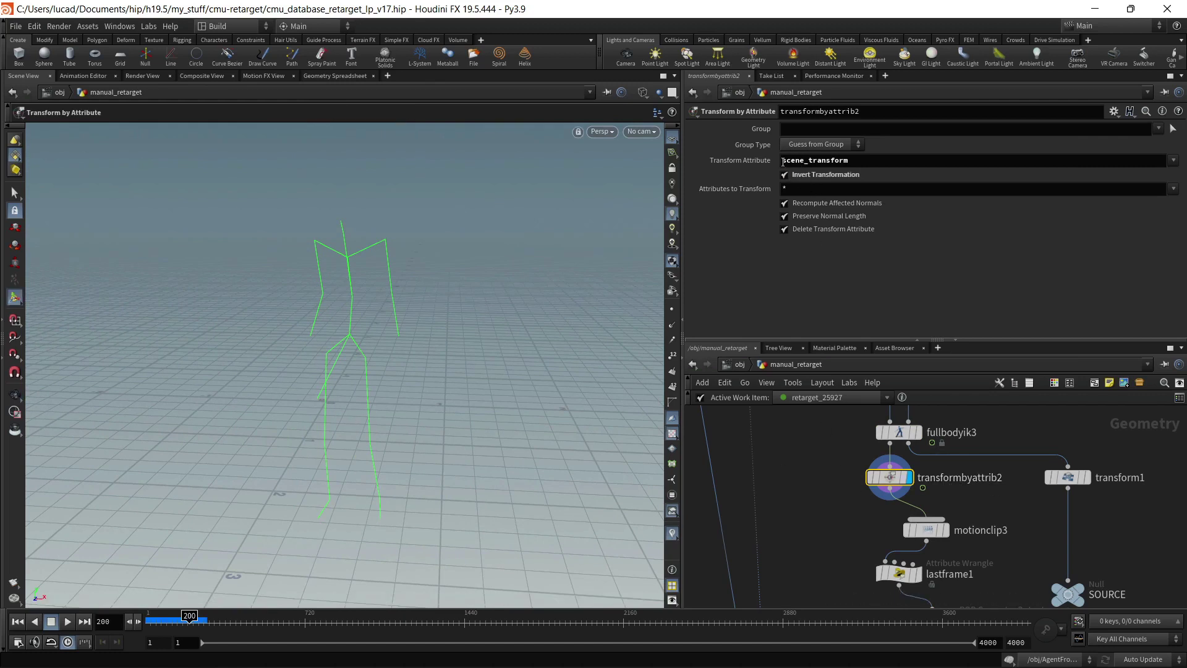
Display rigmatchpose4 and look up the scene_transform detail attribute in its node information
{"action": "scroll", "coordinate": [986, 425], "scroll_direction": "down", "scroll_amount": 3}
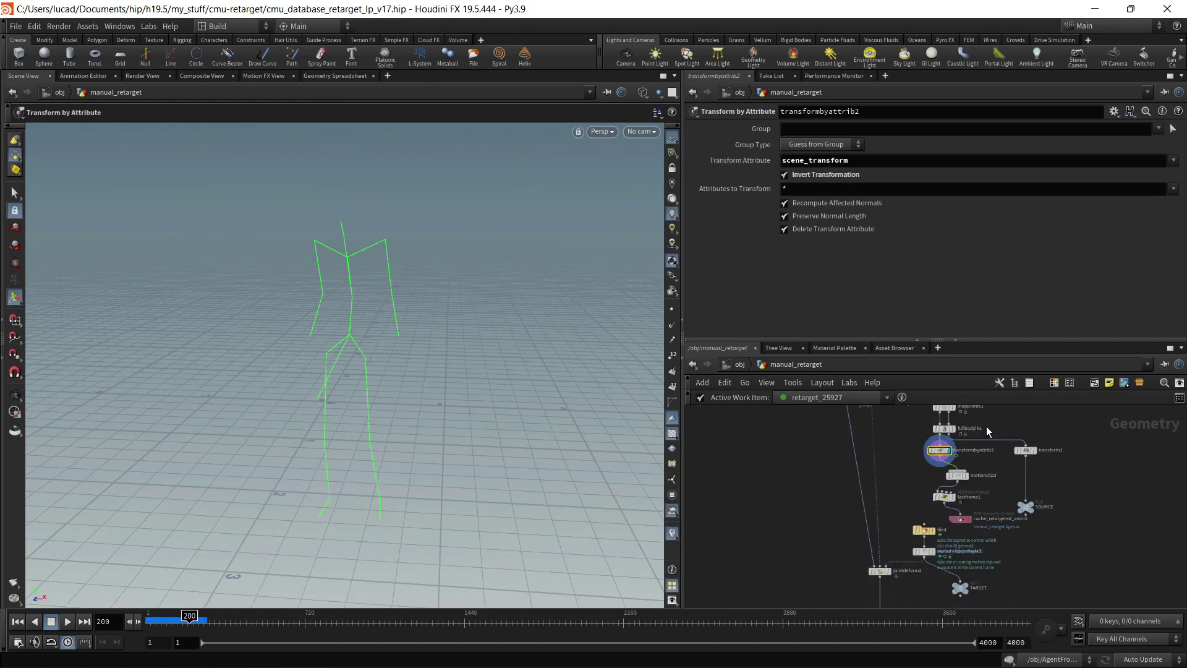
{"action": "middle_click_drag", "start_coordinate": [985, 425], "coordinate": [957, 489]}
{"action": "scroll", "coordinate": [936, 447], "scroll_direction": "up", "scroll_amount": 3}
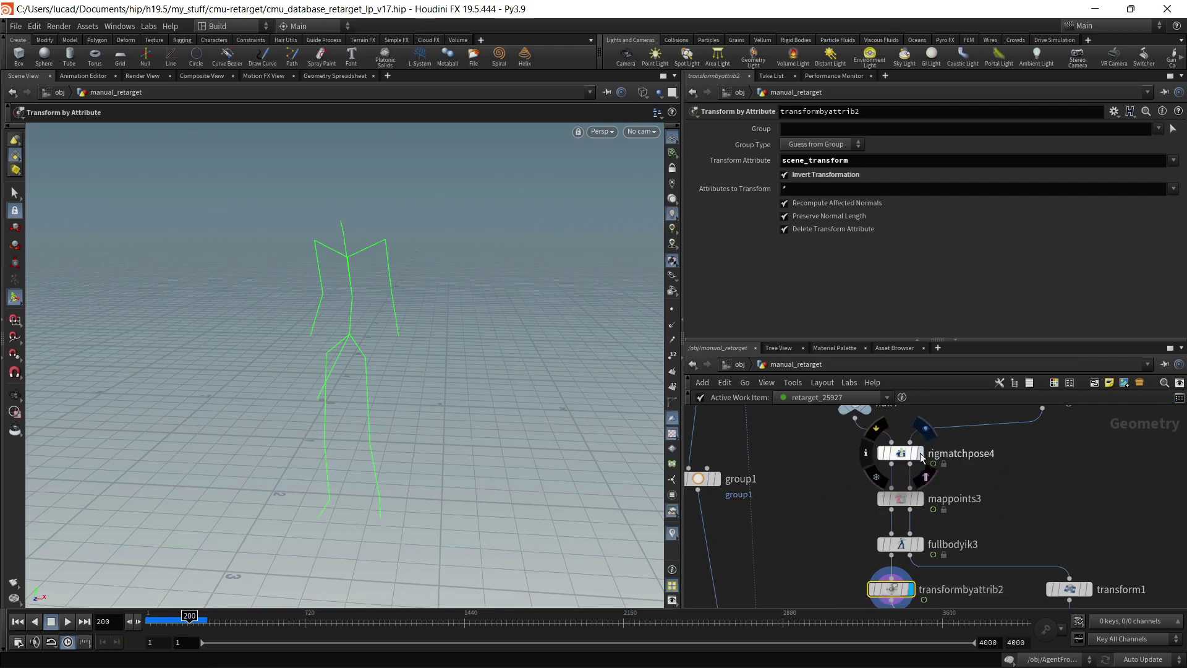
{"action": "left_click", "coordinate": [902, 455]}
{"action": "middle_click", "coordinate": [905, 457]}
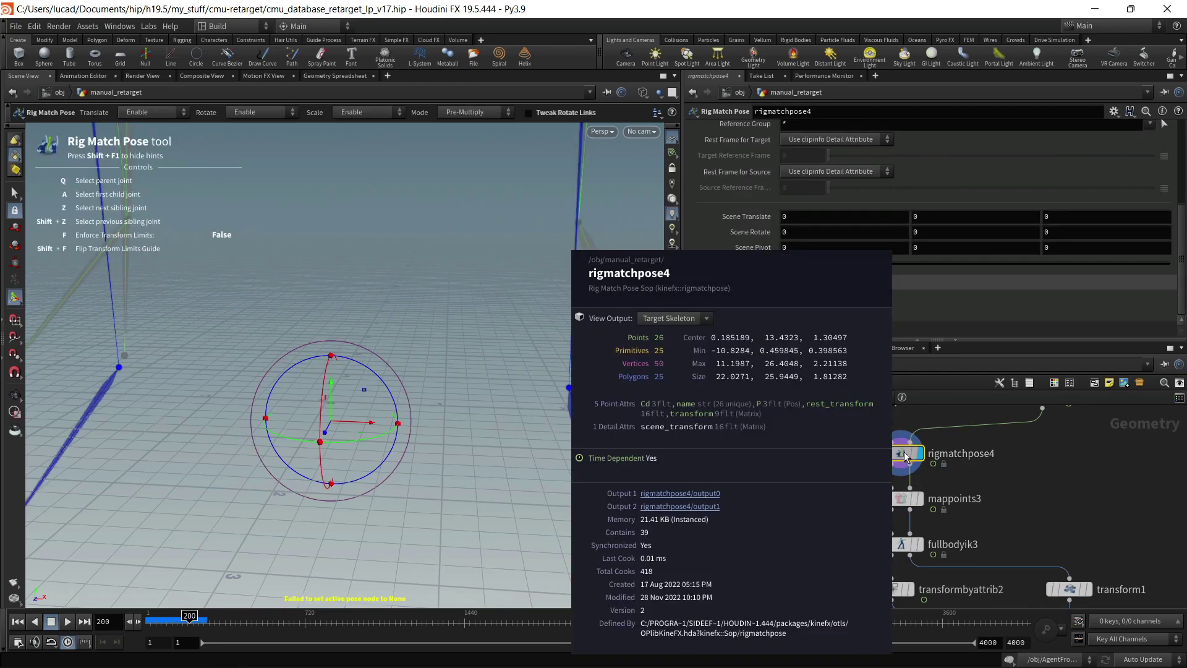
{"action": "middle_click", "coordinate": [905, 456]}
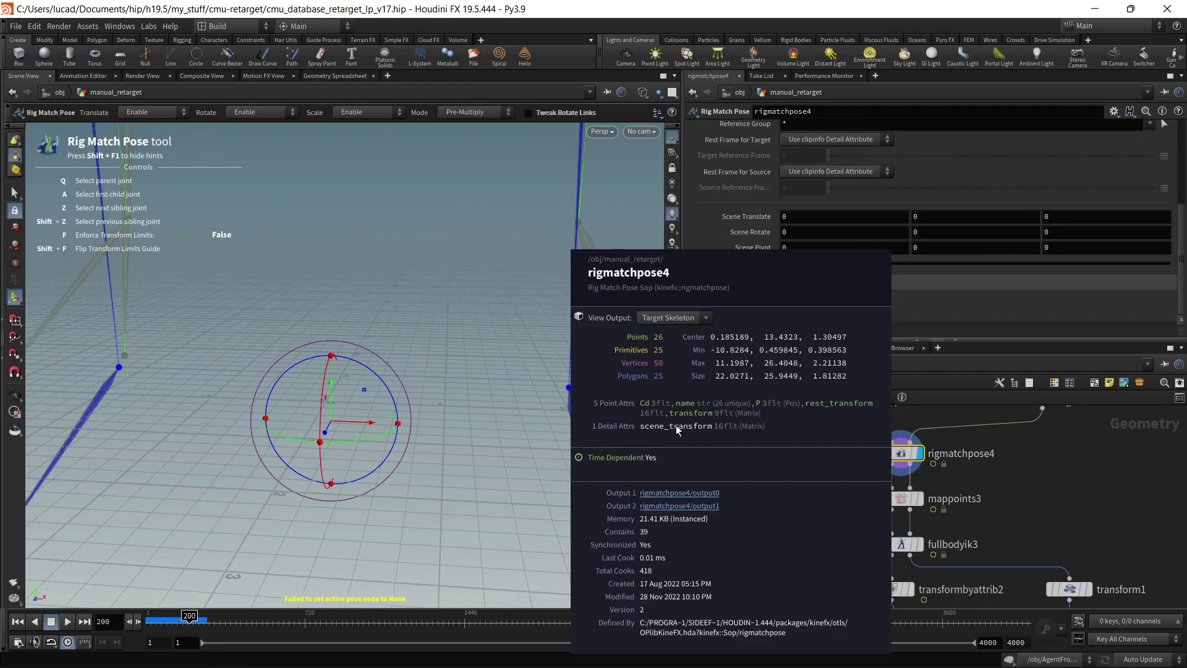
Compare the character skeleton at null4 with rigmatchpose4's output, with the whole skeleton framed
{"action": "scroll", "coordinate": [958, 454], "scroll_direction": "down", "scroll_amount": 3}
{"action": "scroll", "coordinate": [959, 455], "scroll_direction": "up", "scroll_amount": 2}
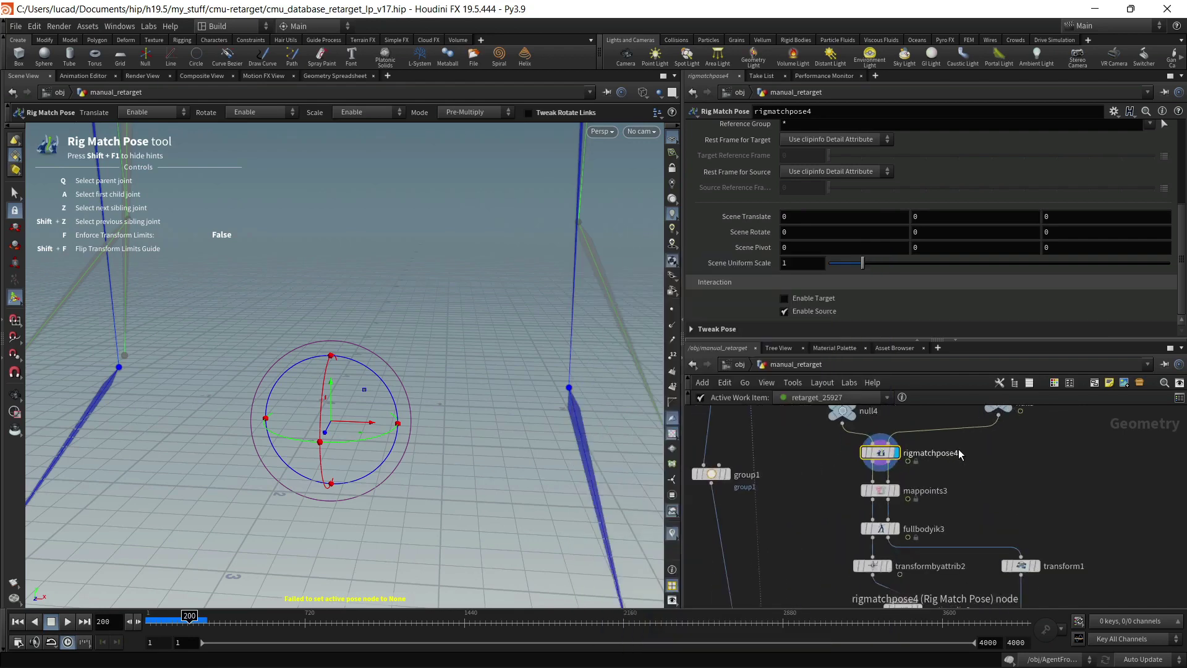
{"action": "middle_click_drag", "start_coordinate": [958, 450], "coordinate": [958, 494]}
{"action": "left_click", "coordinate": [851, 452]}
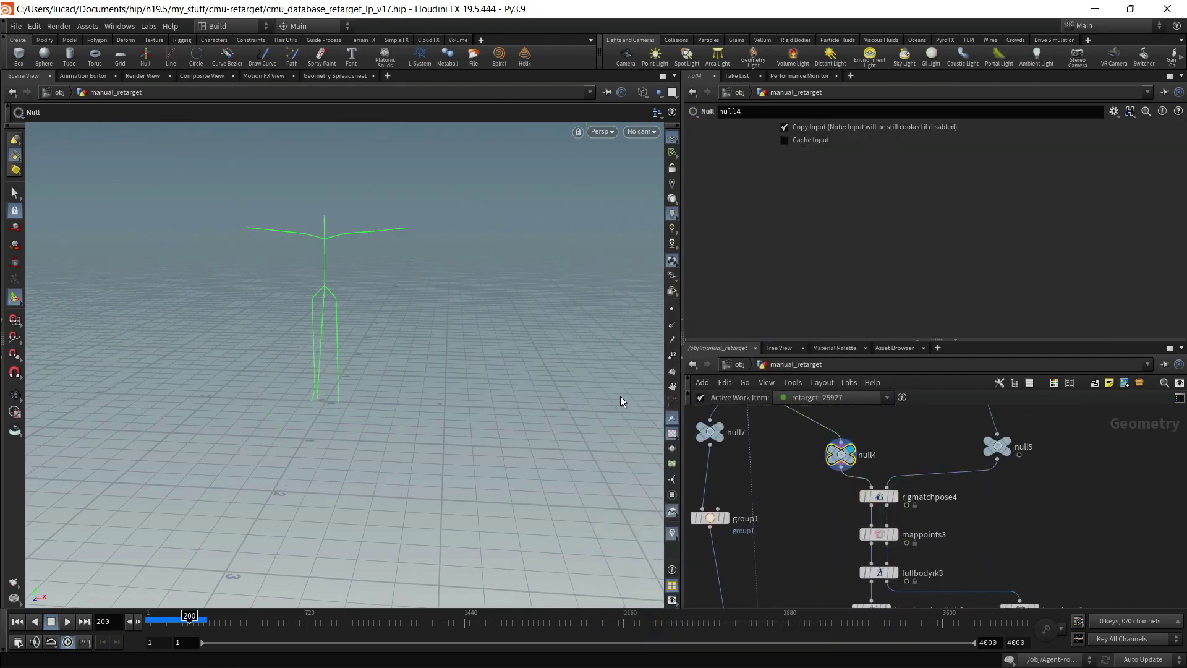
{"action": "left_click", "coordinate": [878, 497]}
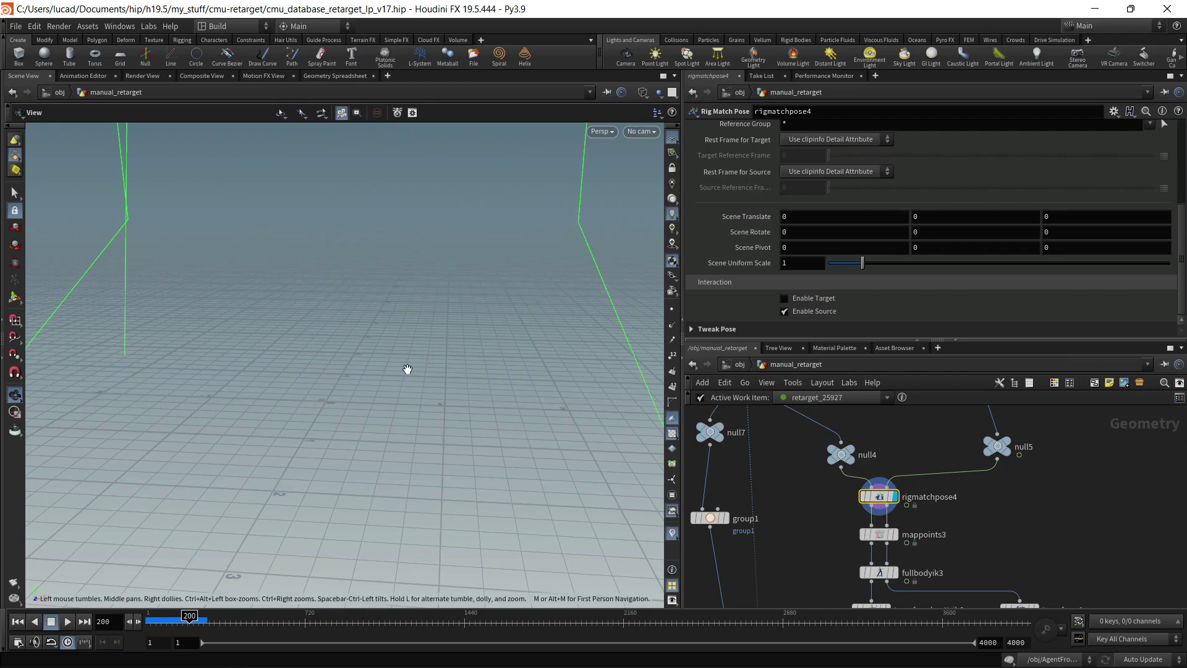
{"action": "key", "text": "Return"}
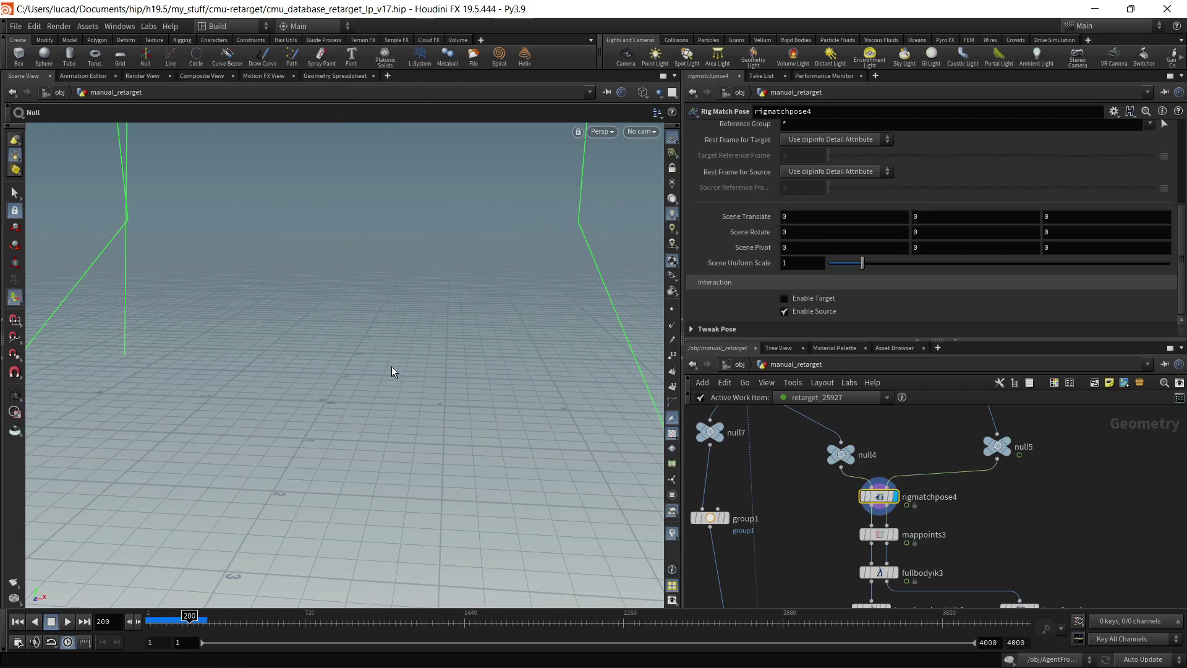
{"action": "key", "text": "h"}
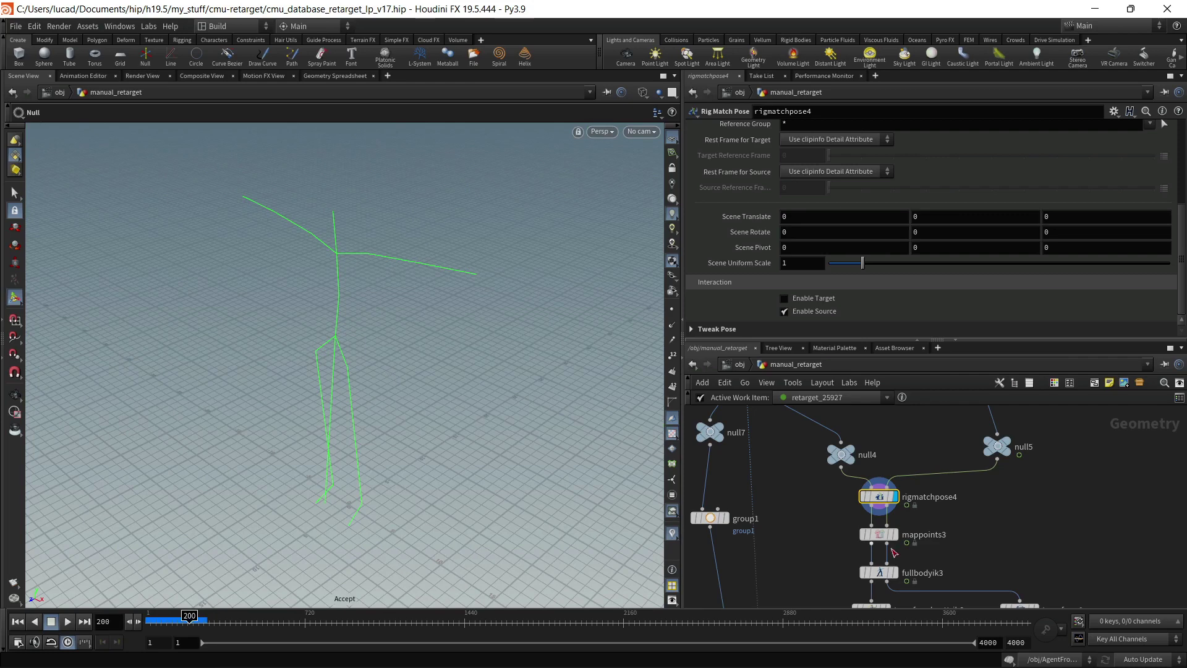
View the mappoints3 mapping briefly, return to the rigmatchpose4 skeletons and review that node's attribute information
{"action": "left_click", "coordinate": [896, 533]}
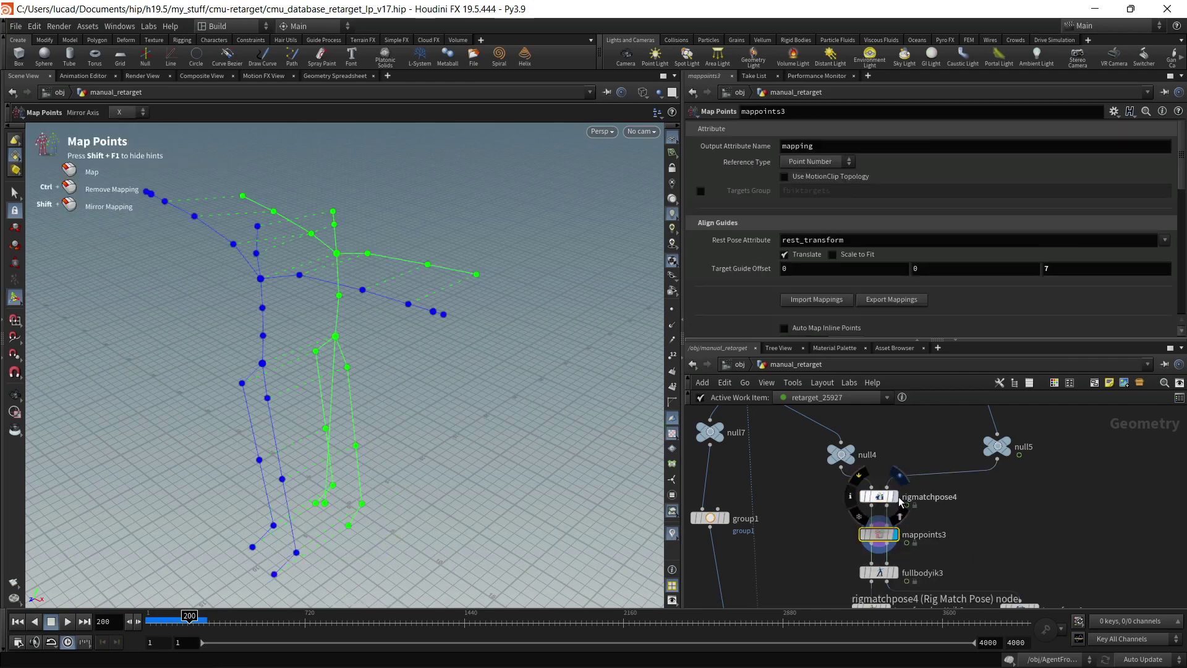
{"action": "left_click", "coordinate": [895, 496]}
{"action": "left_click_drag", "start_coordinate": [326, 438], "coordinate": [363, 384], "text": "alt"}
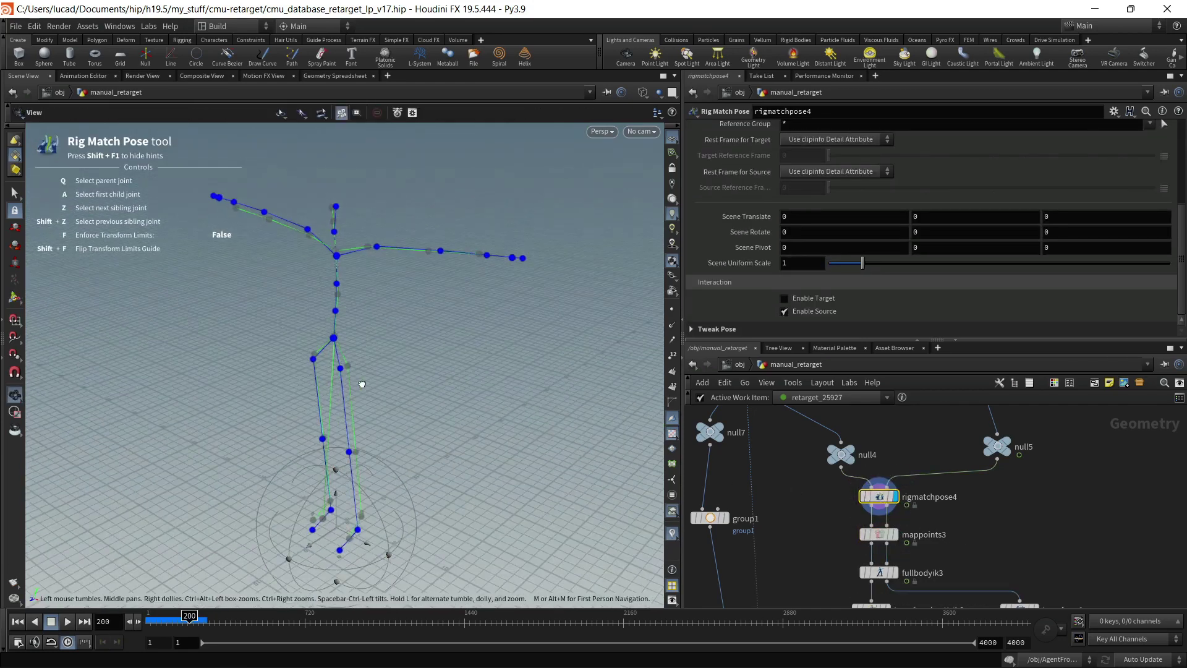
{"action": "mouse_move", "coordinate": [882, 502]}
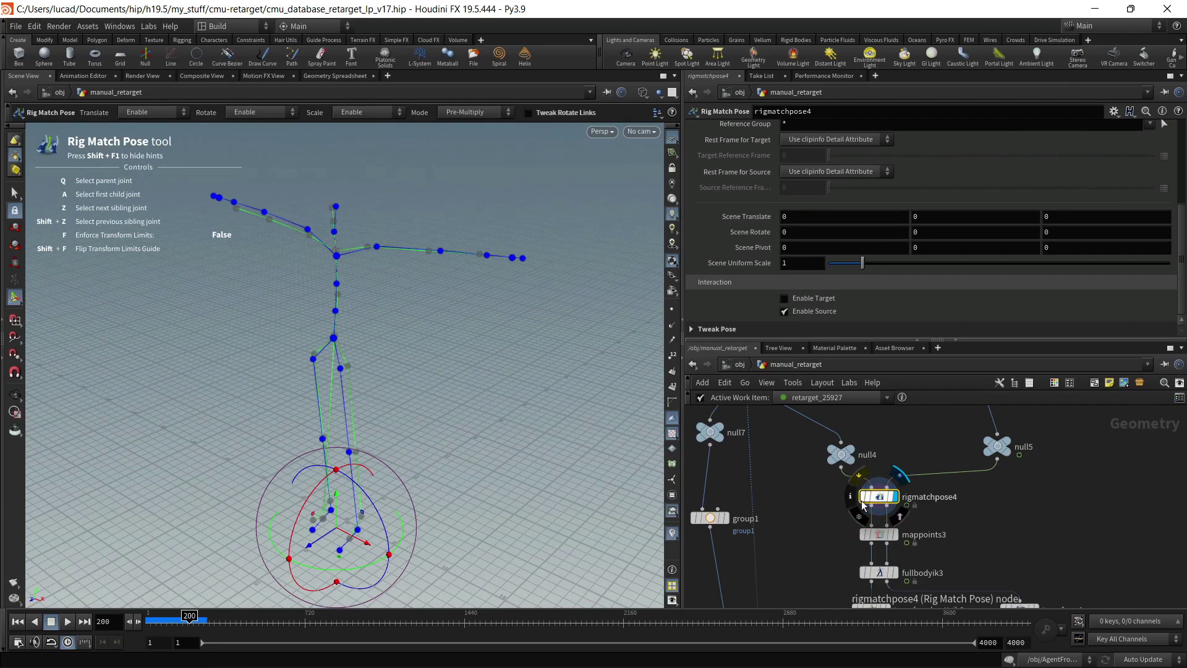
{"action": "left_click", "coordinate": [852, 495]}
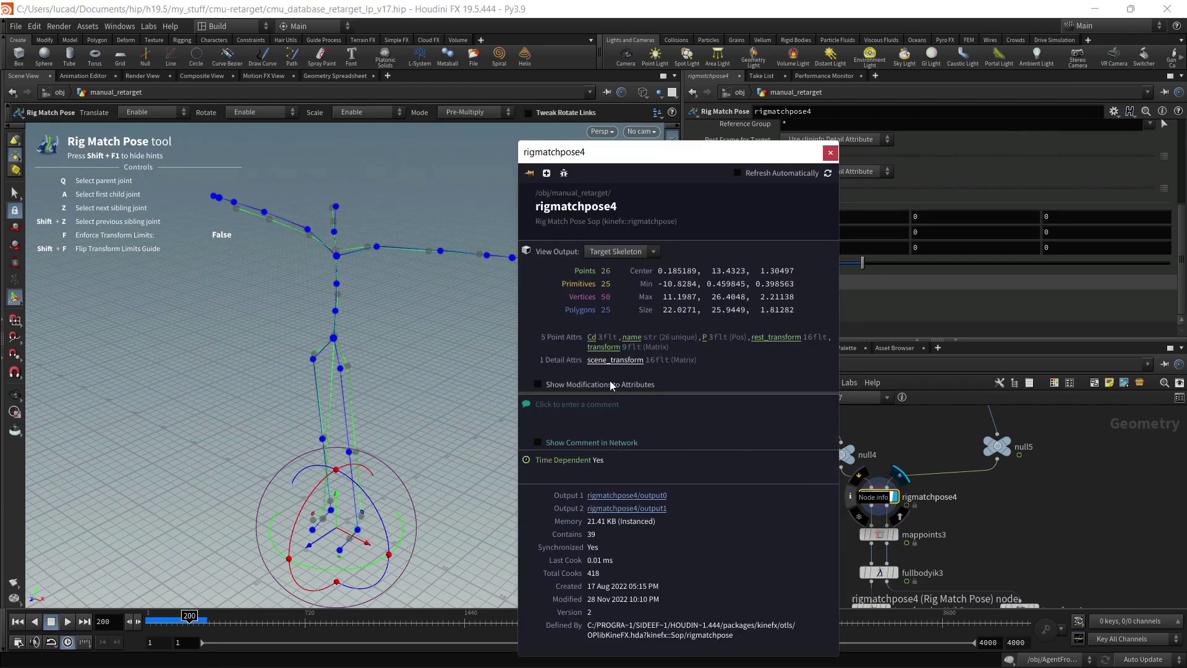
{"action": "left_click", "coordinate": [998, 554]}
Display transformbyattrib2, below fullbodyik3, to view the skeleton with the scene_transform inverted
{"action": "scroll", "coordinate": [996, 549], "scroll_direction": "down", "scroll_amount": 3}
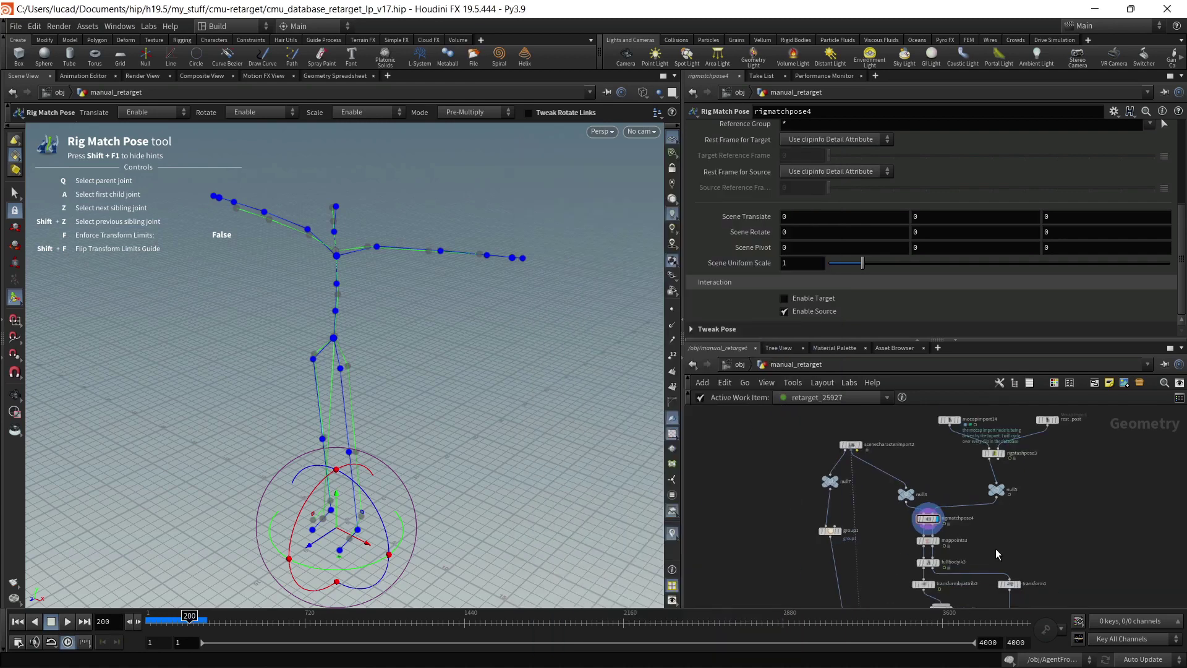
{"action": "middle_click_drag", "start_coordinate": [995, 549], "coordinate": [970, 480]}
{"action": "scroll", "coordinate": [925, 504], "scroll_direction": "up", "scroll_amount": 5}
{"action": "left_click", "coordinate": [872, 524]}
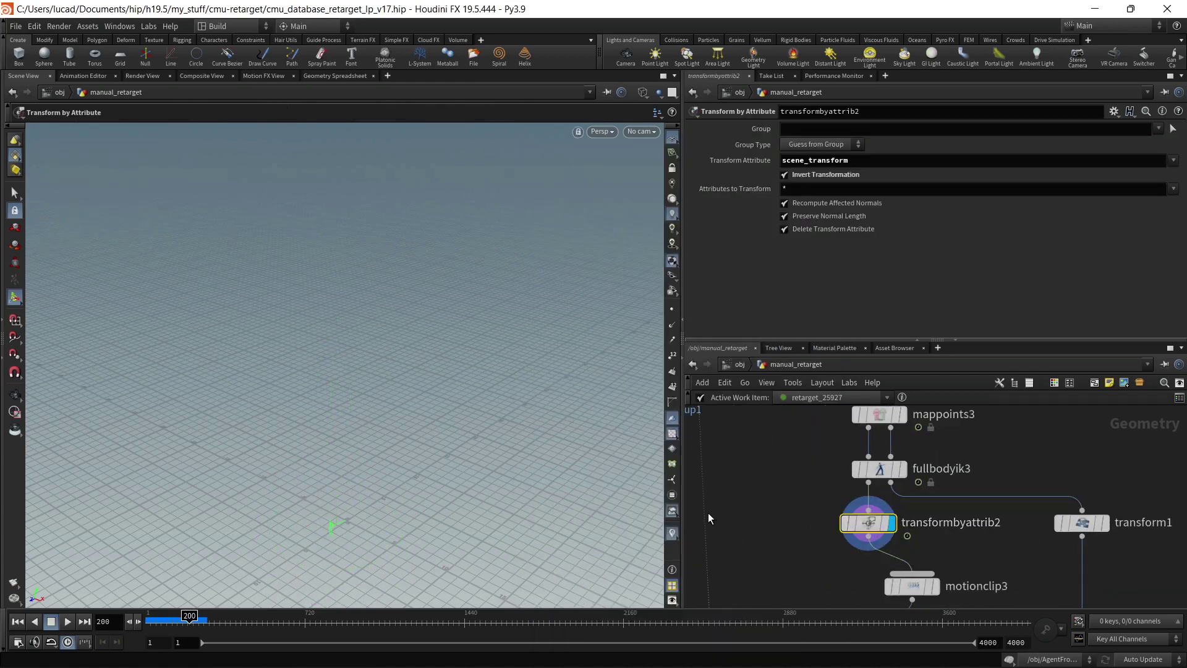
Display transform1 to review its skeleton and Uniform Scale, and display the SOURCE null below it
{"action": "left_click", "coordinate": [1104, 523]}
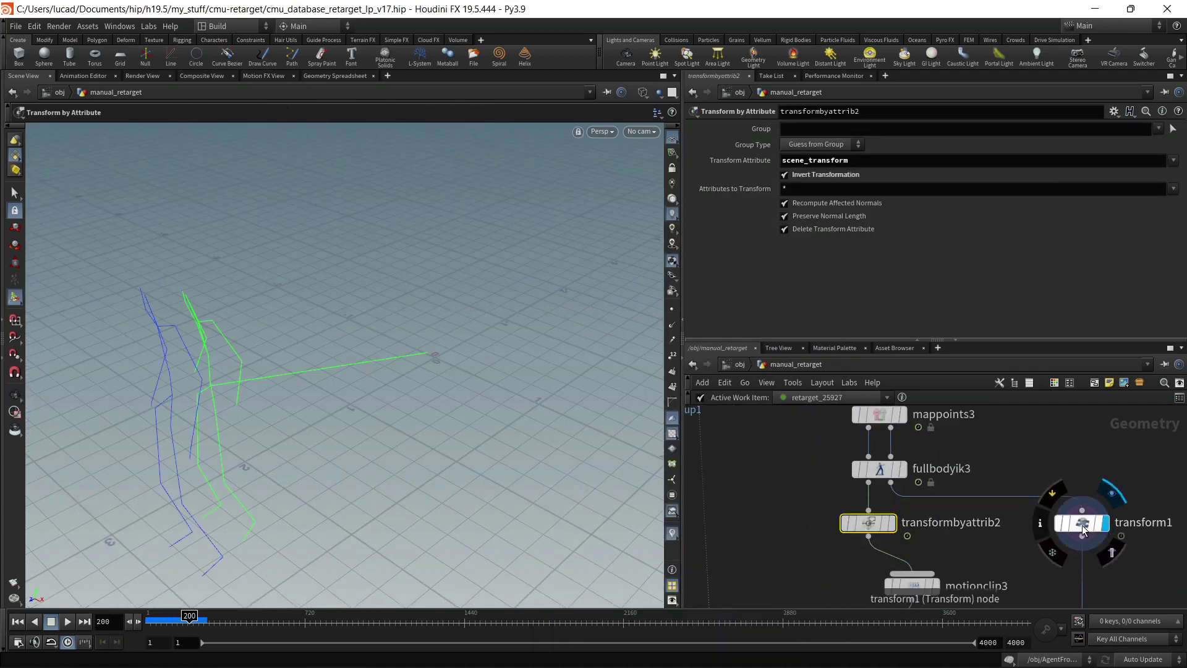
{"action": "key", "text": "Escape"}
{"action": "left_click_drag", "start_coordinate": [615, 471], "coordinate": [436, 427]}
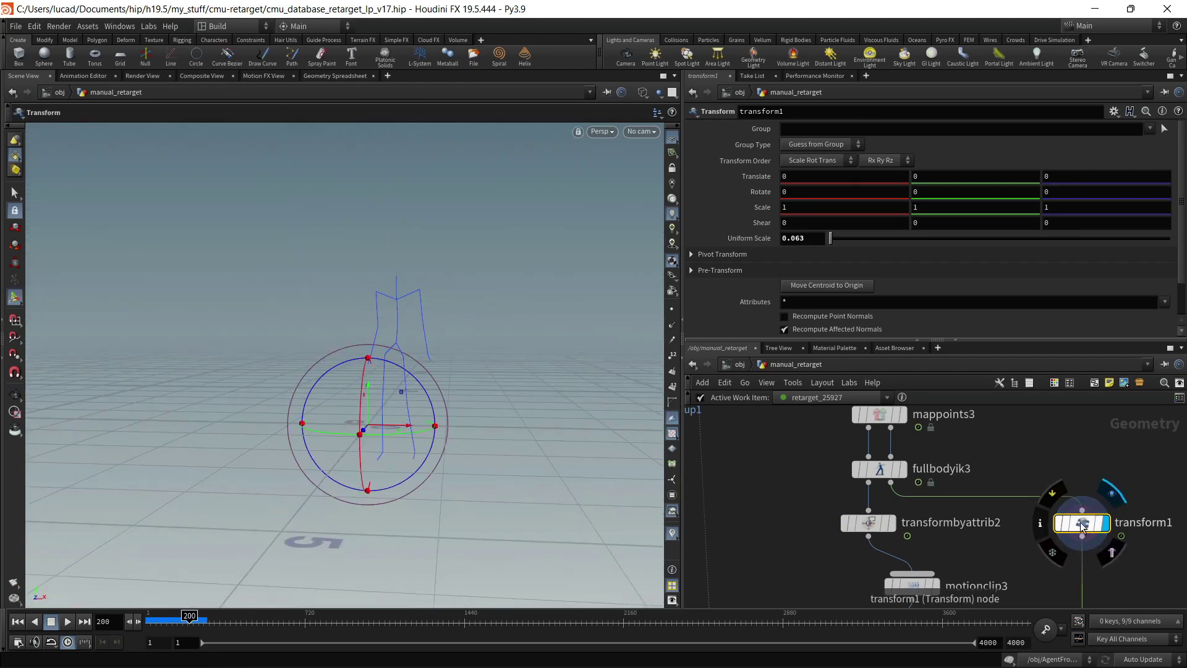
{"action": "middle_click_drag", "start_coordinate": [1035, 577], "coordinate": [1004, 469]}
{"action": "left_click", "coordinate": [1061, 510]}
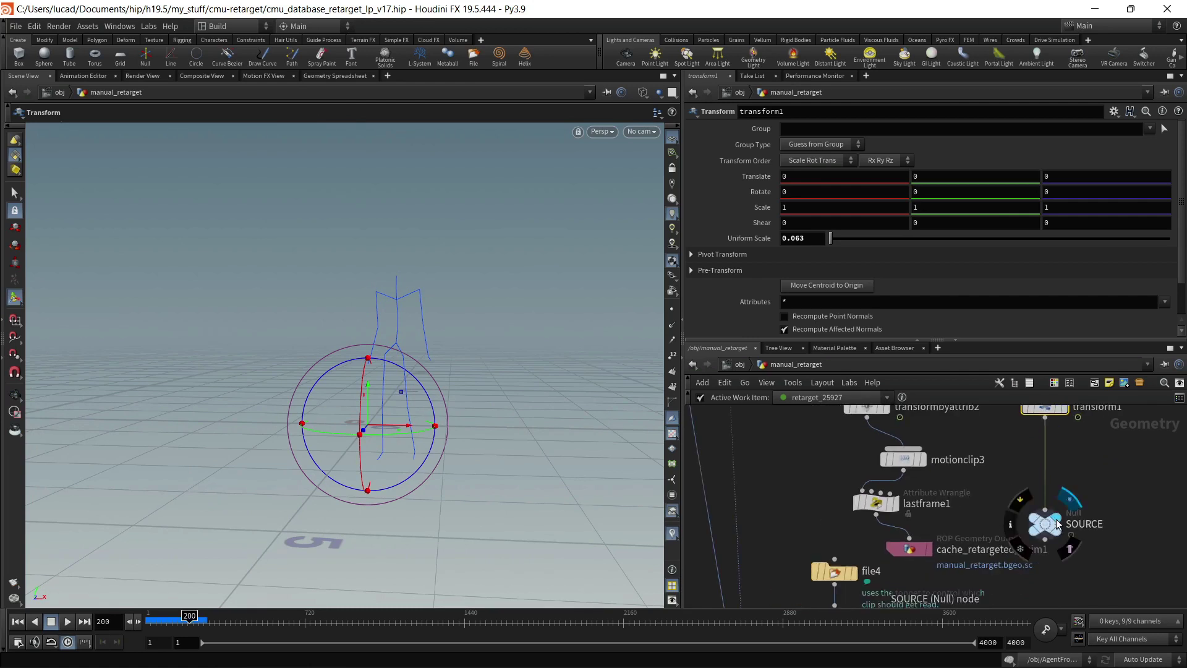
Display the lastframe1 attribute wrangle and review its VEX code
{"action": "mouse_move", "coordinate": [870, 505]}
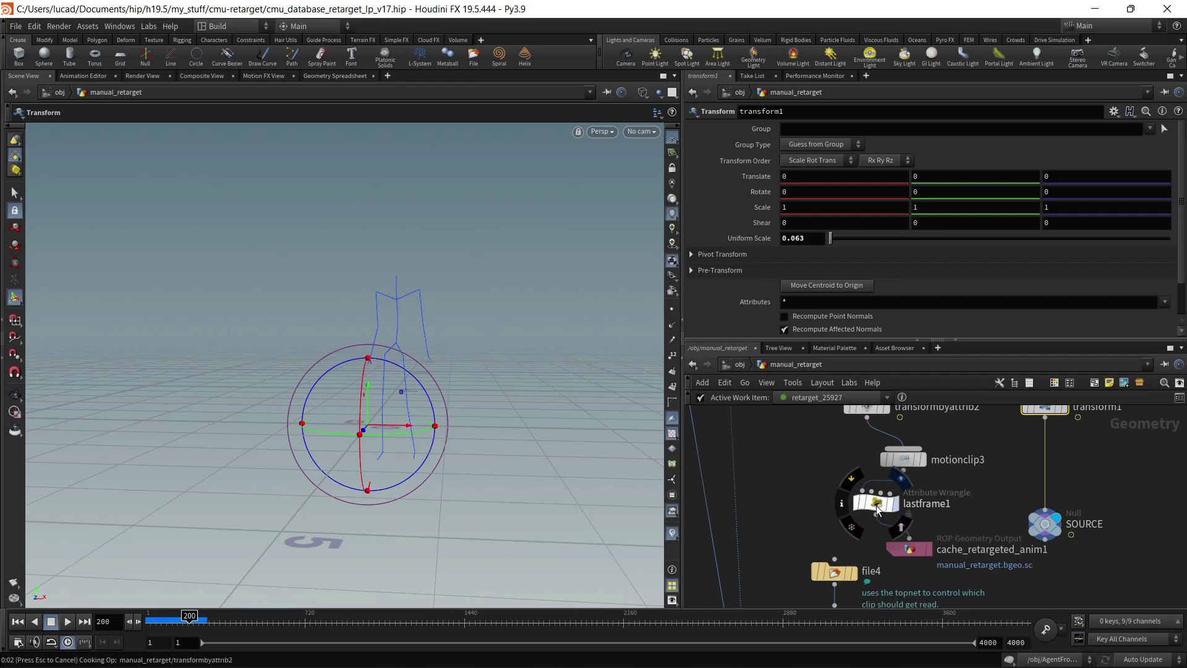
{"action": "left_click", "coordinate": [877, 505]}
{"action": "middle_click_drag", "start_coordinate": [982, 495], "coordinate": [981, 570]}
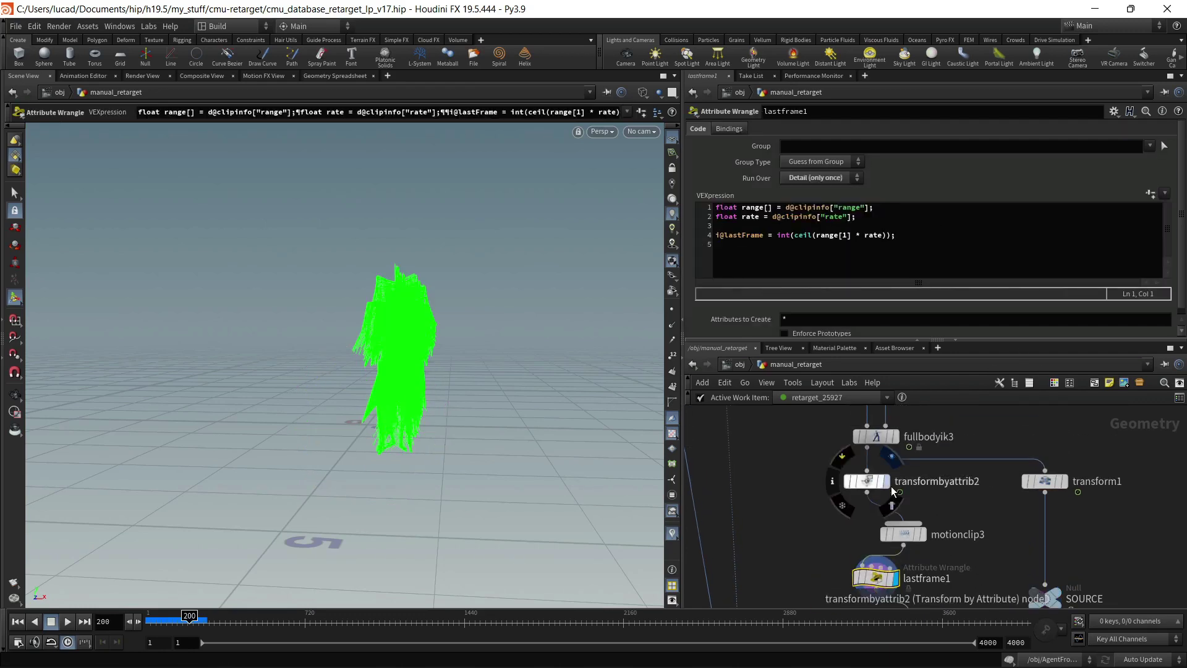
Compare transformbyattrib2's retargeted skeleton with transform1's scaled source skeleton from several angles
{"action": "left_click", "coordinate": [886, 483]}
{"action": "left_click", "coordinate": [880, 489]}
{"action": "left_click_drag", "start_coordinate": [424, 400], "coordinate": [379, 392]}
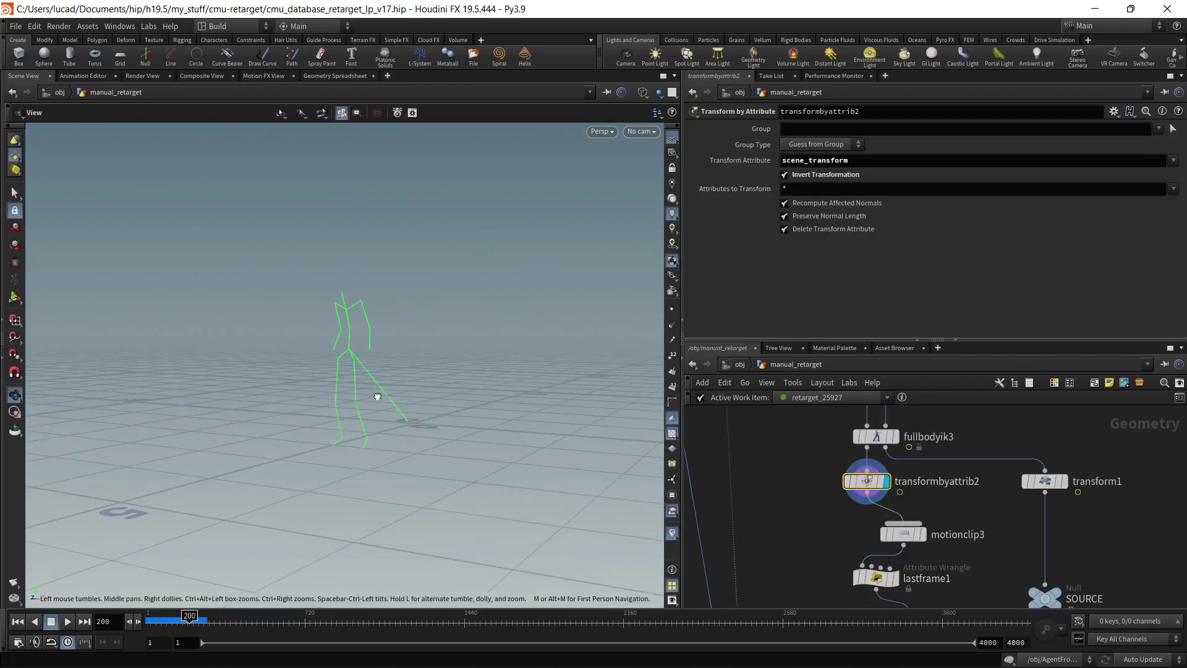
{"action": "left_click", "coordinate": [1064, 482]}
{"action": "key", "text": "Escape"}
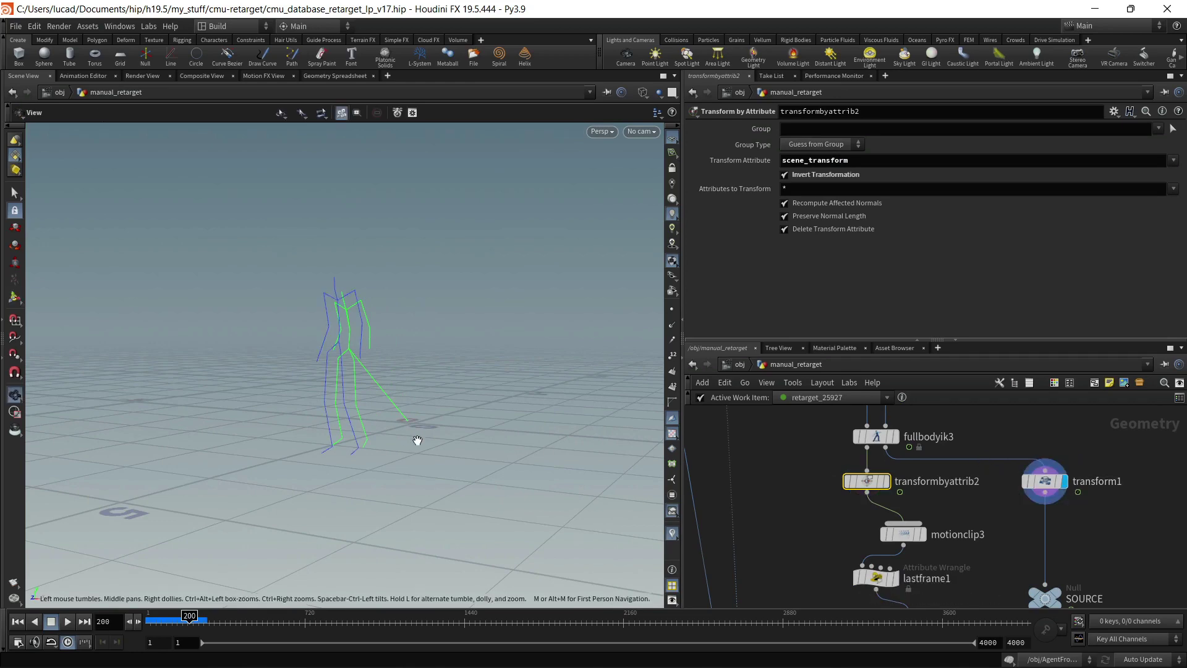
{"action": "left_click_drag", "start_coordinate": [371, 457], "coordinate": [417, 461]}
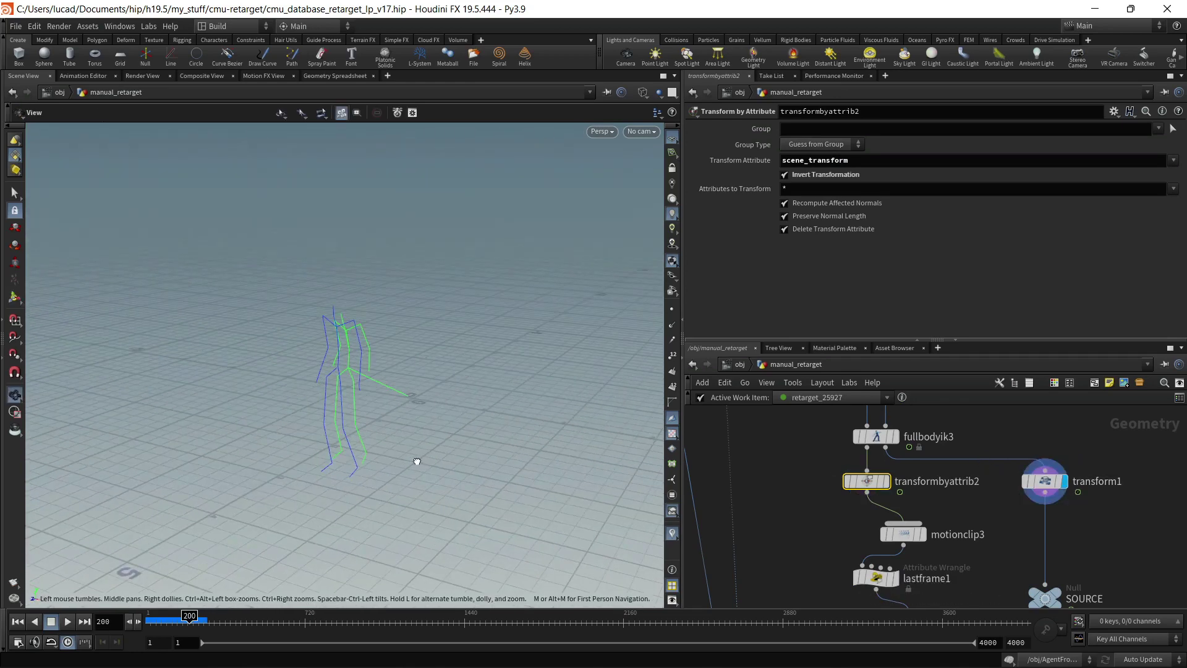
{"action": "key", "text": "Return"}
Display transformbyattrib2 again and examine its skeleton from a low angle
{"action": "middle_click_drag", "start_coordinate": [978, 502], "coordinate": [978, 484]}
{"action": "left_click", "coordinate": [885, 463]}
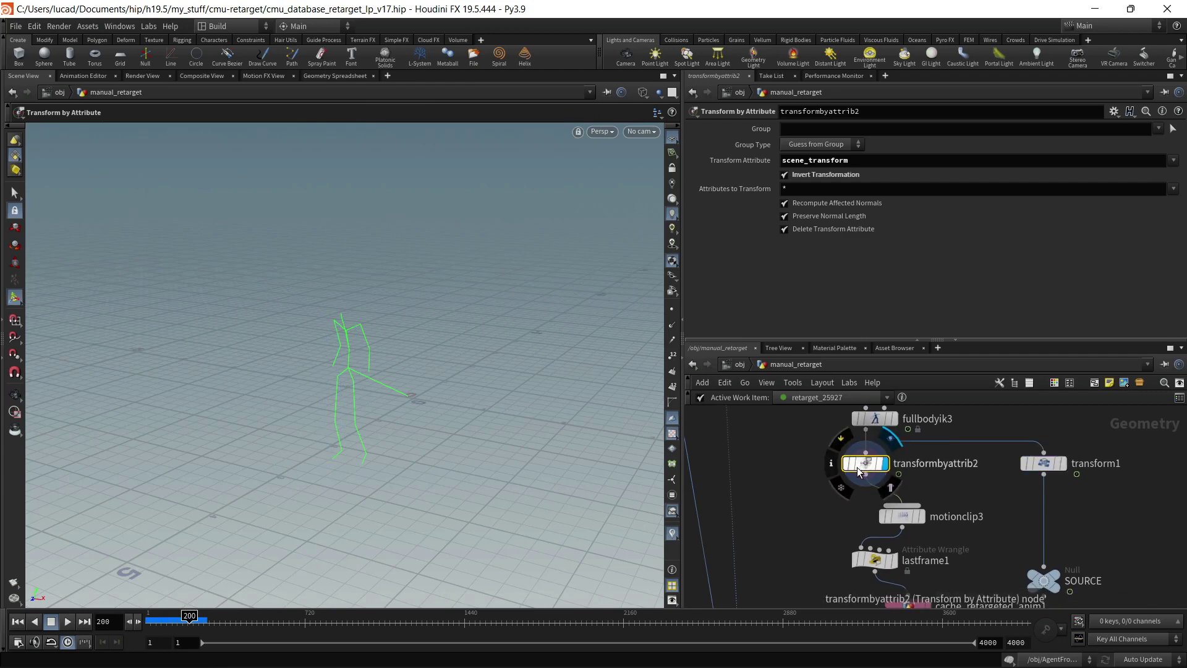
{"action": "key", "text": "Escape"}
{"action": "left_click_drag", "start_coordinate": [437, 467], "coordinate": [451, 421]}
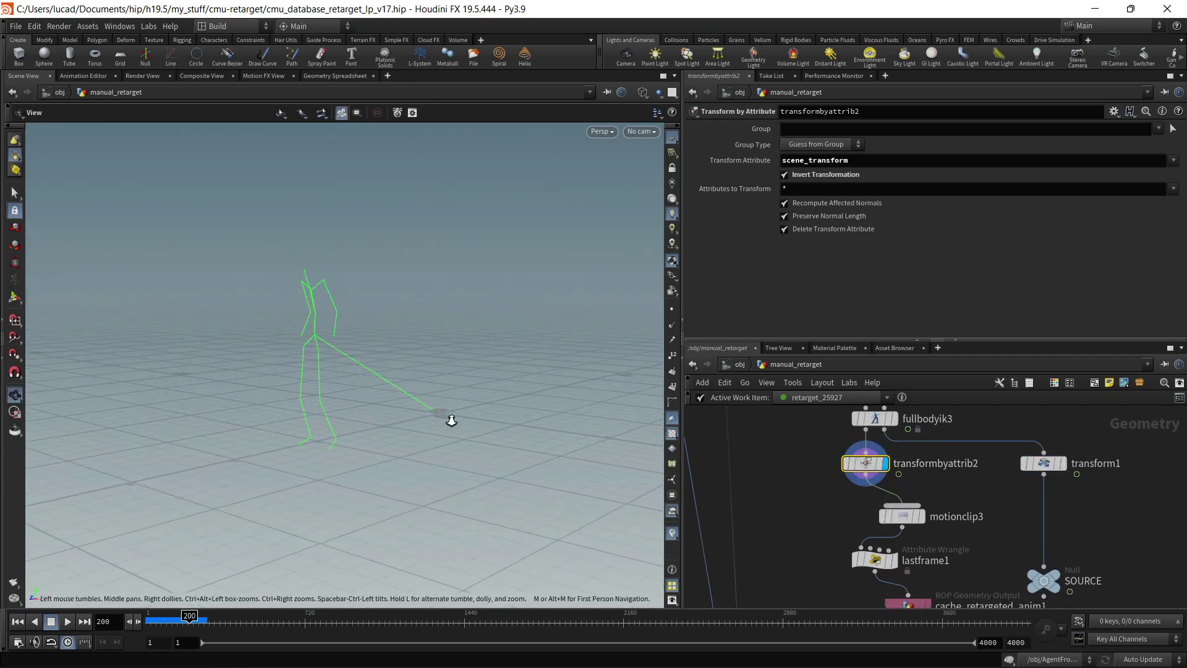
Display motionclip3 and examine its motion clip from several angles alongside its parameters
{"action": "left_click", "coordinate": [922, 516]}
{"action": "left_click", "coordinate": [910, 522]}
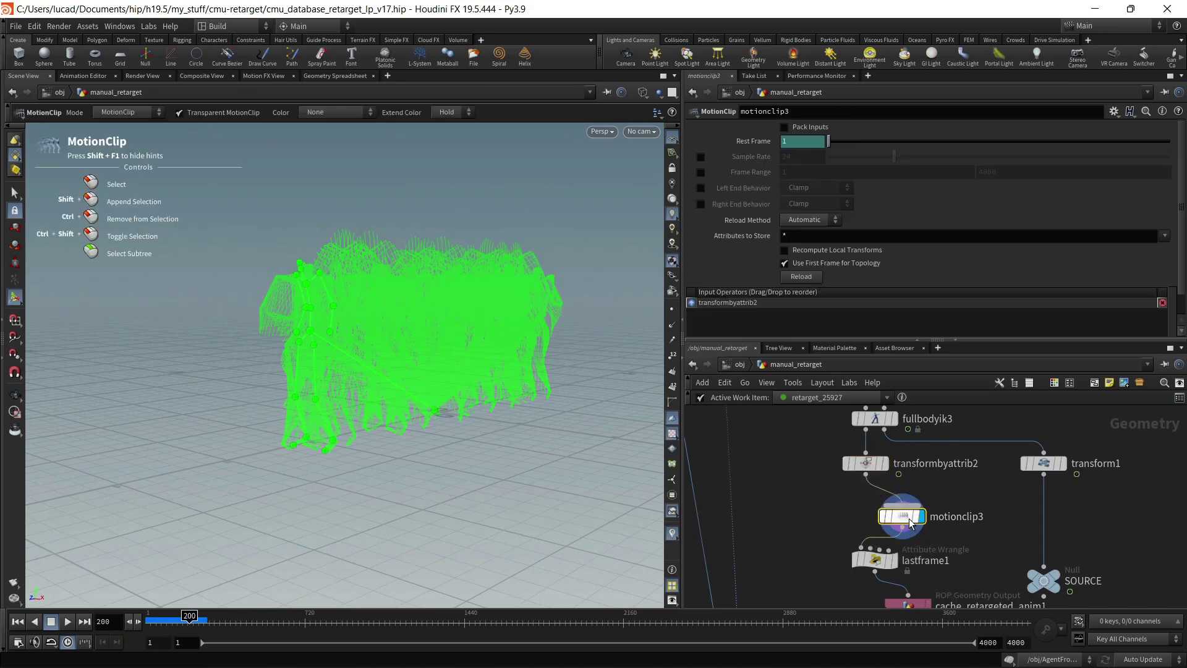
{"action": "left_click_drag", "start_coordinate": [387, 373], "coordinate": [363, 284]}
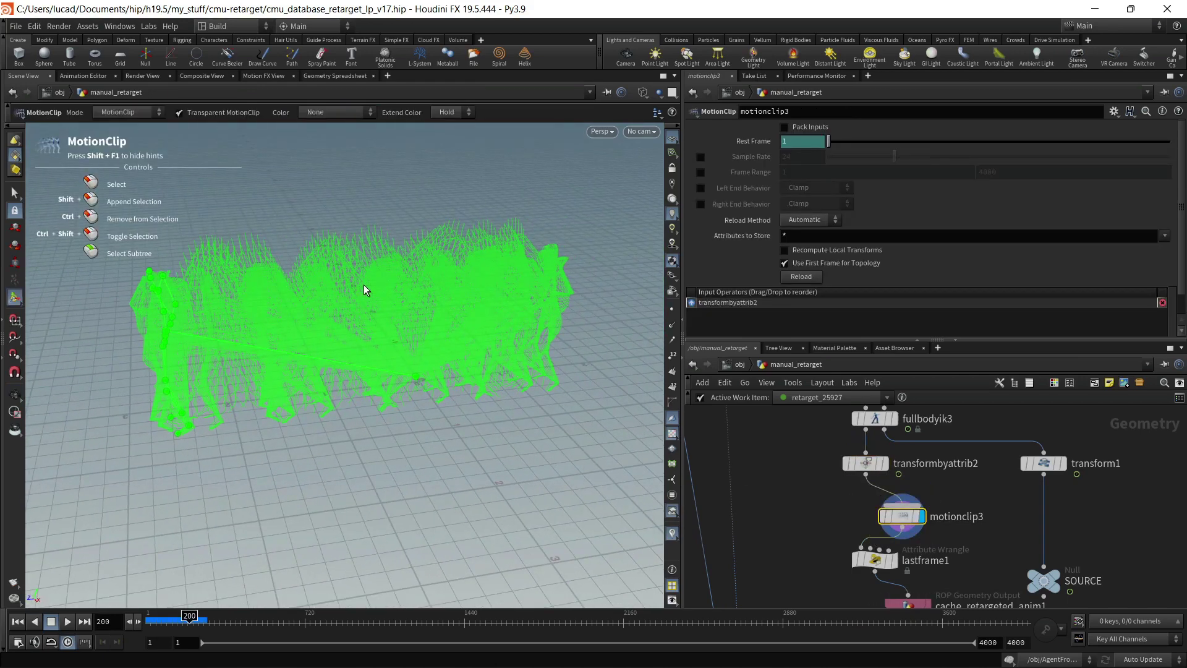
{"action": "key", "text": "Escape"}
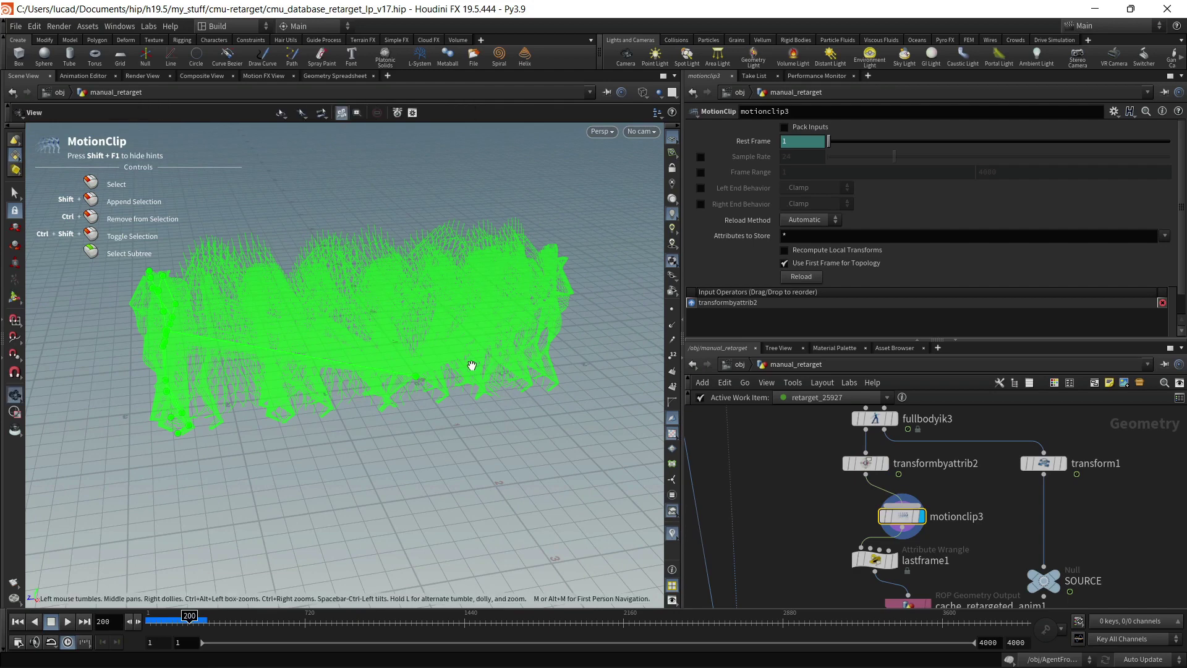
{"action": "left_click_drag", "start_coordinate": [472, 366], "coordinate": [482, 316]}
{"action": "key", "text": "Return"}
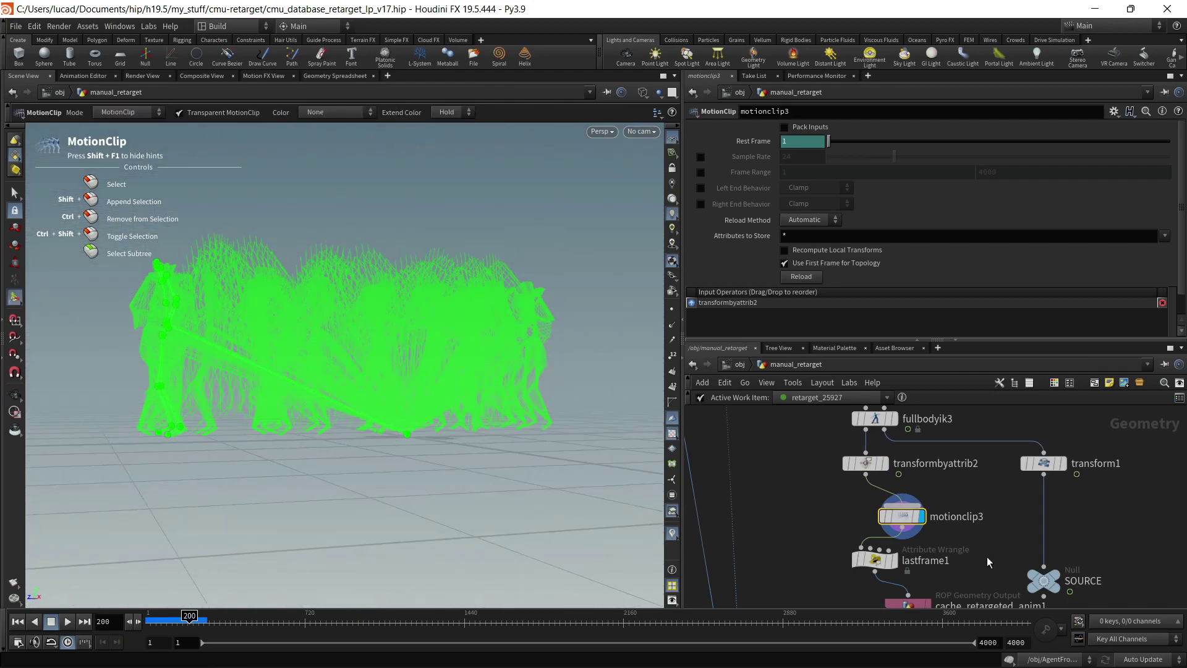
Review how lastframe1 computes the lastFrame attribute from clipinfo, viewing its full clip from farther away
{"action": "middle_click_drag", "start_coordinate": [986, 557], "coordinate": [993, 508]}
{"action": "left_click", "coordinate": [878, 514]}
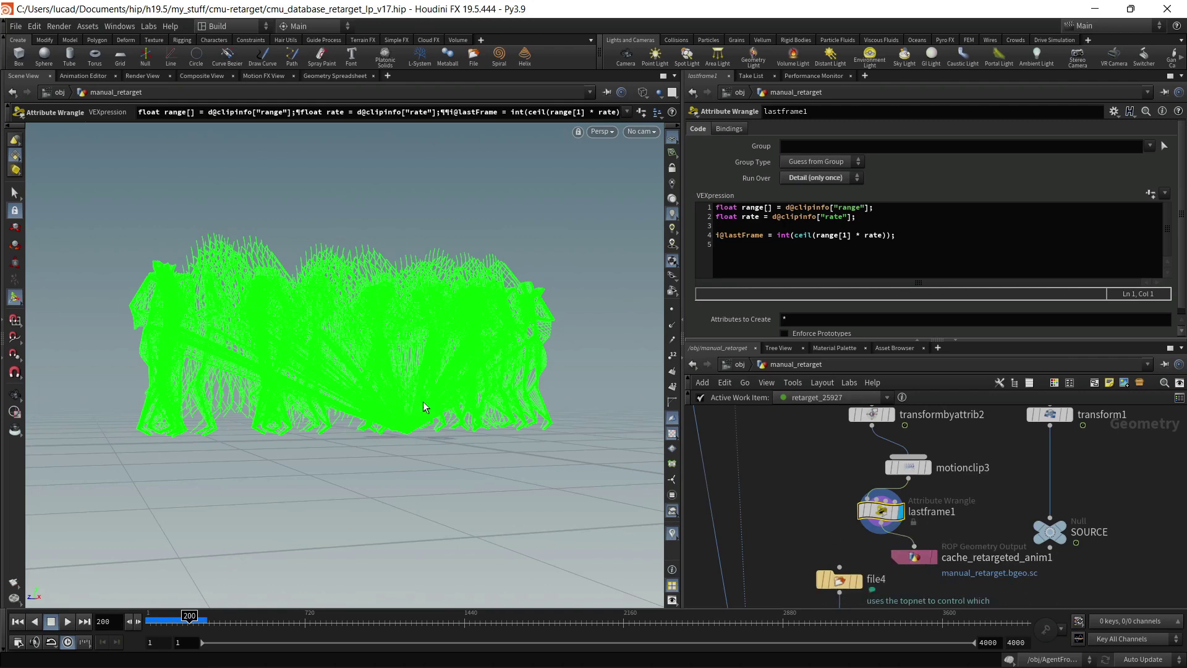
{"action": "key", "text": "Escape"}
{"action": "left_click_drag", "start_coordinate": [403, 390], "coordinate": [429, 402]}
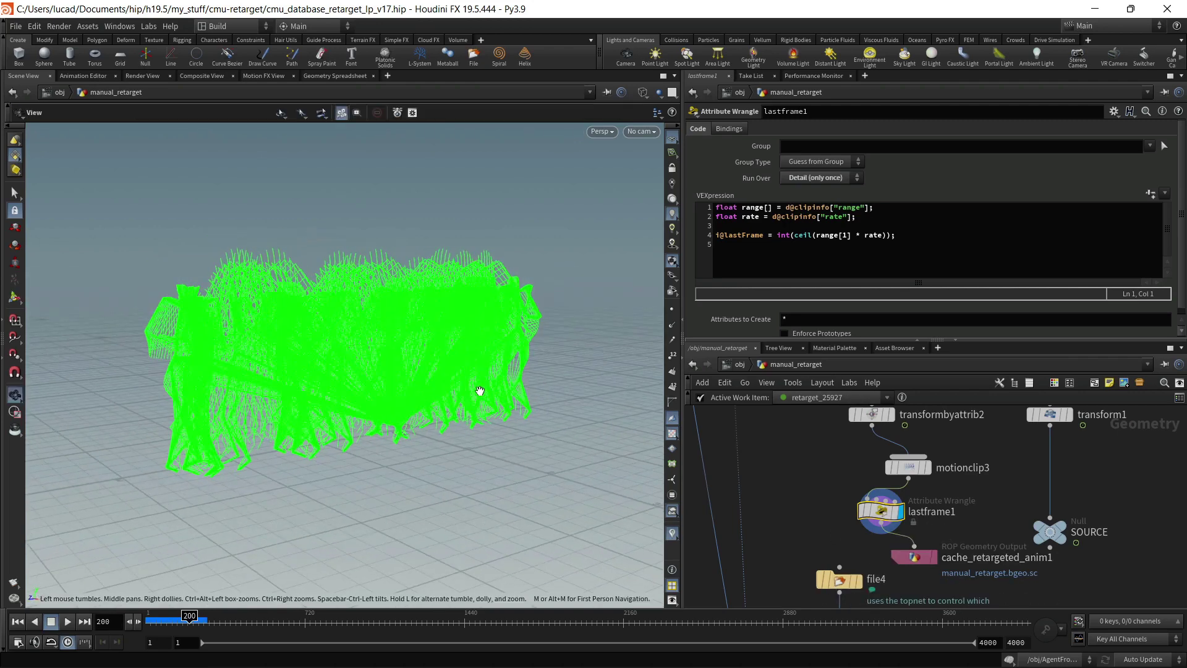
{"action": "right_click_drag", "start_coordinate": [479, 391], "coordinate": [365, 393], "text": "alt"}
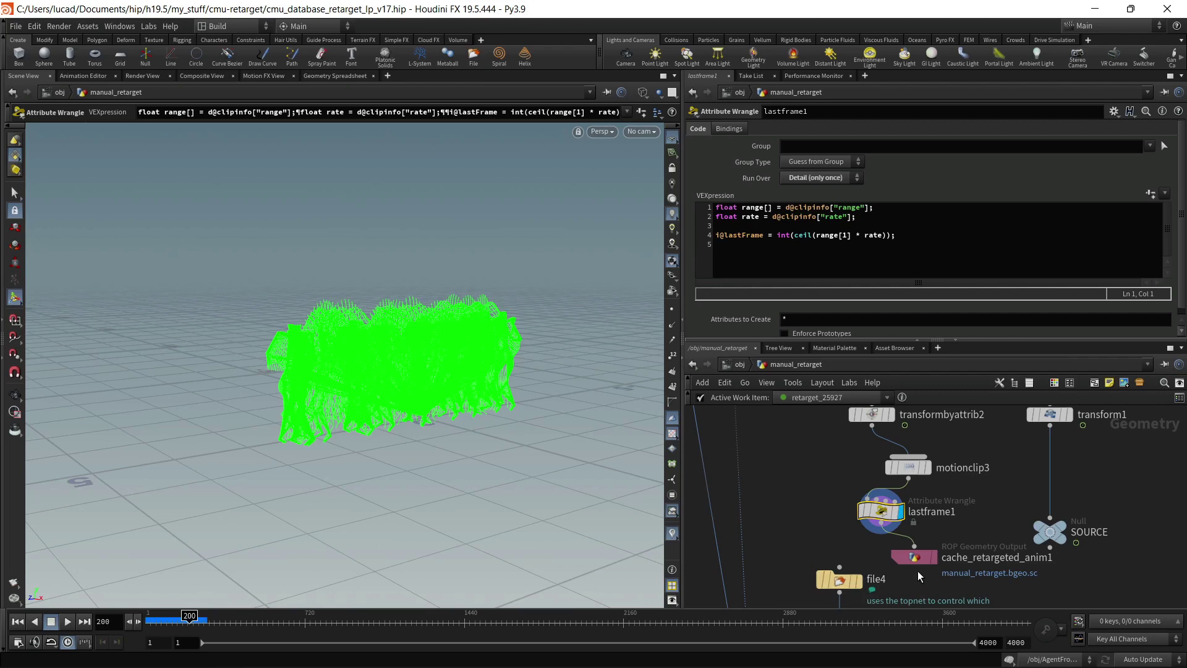
Review cache_retargeted_anim1's output settings for manual_retarget.bgeo.sc and locate the file4 node below it
{"action": "mouse_move", "coordinate": [919, 561]}
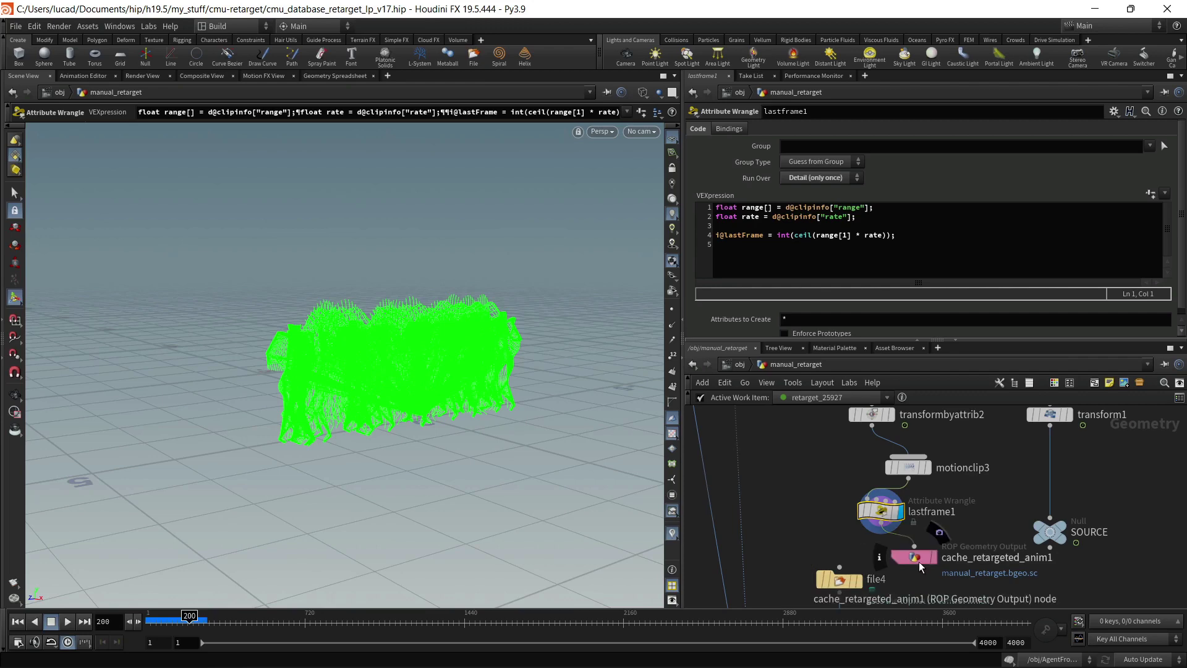
{"action": "left_click", "coordinate": [919, 561]}
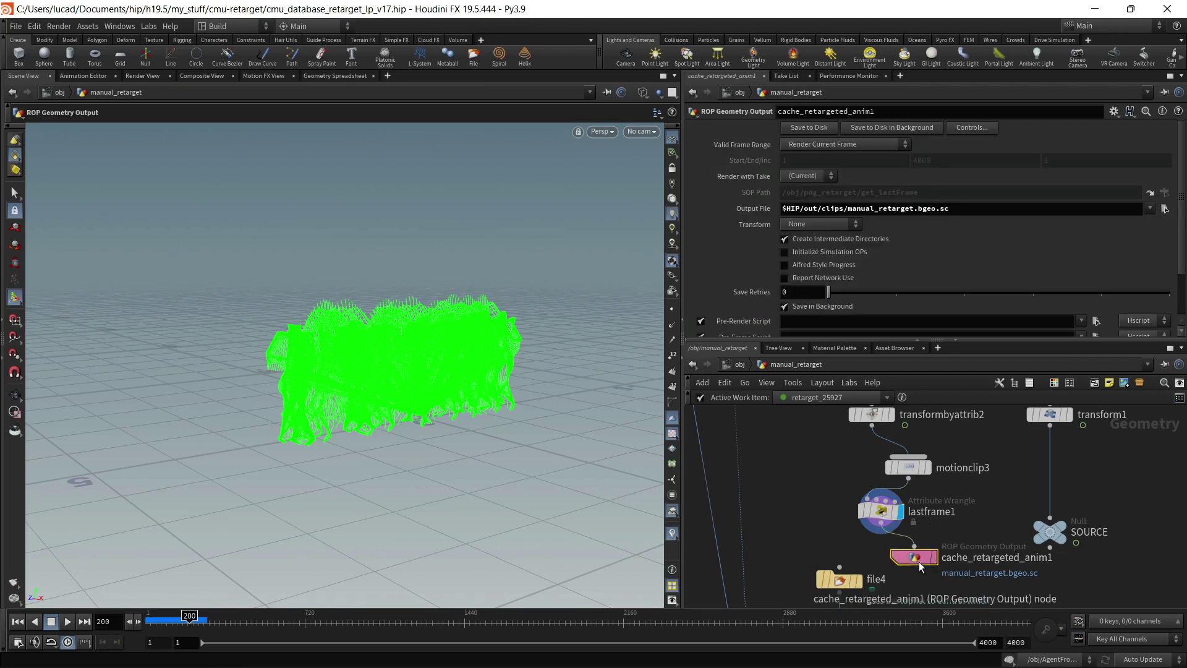
{"action": "scroll", "coordinate": [835, 541], "scroll_direction": "down", "scroll_amount": 5}
{"action": "middle_click_drag", "start_coordinate": [834, 525], "coordinate": [856, 456]}
{"action": "scroll", "coordinate": [852, 458], "scroll_direction": "up", "scroll_amount": 4}
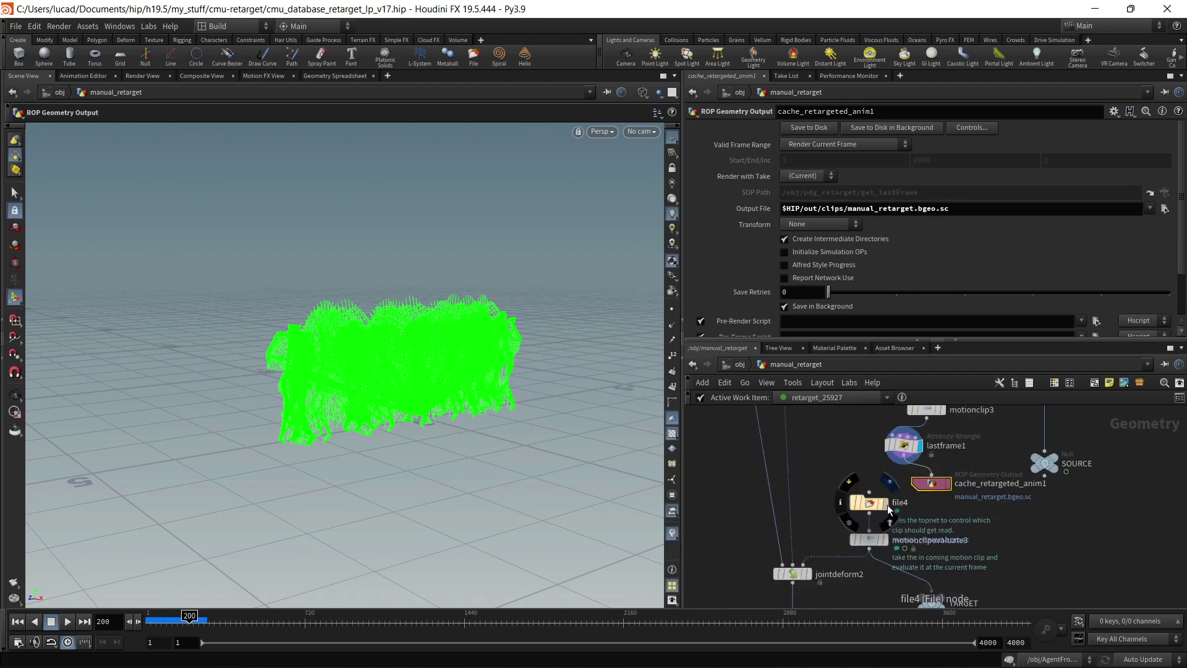
Display file4 to examine the cached clip, and display motionclipevaluate3 to view its evaluated skeleton at frame 132
{"action": "left_click", "coordinate": [874, 506]}
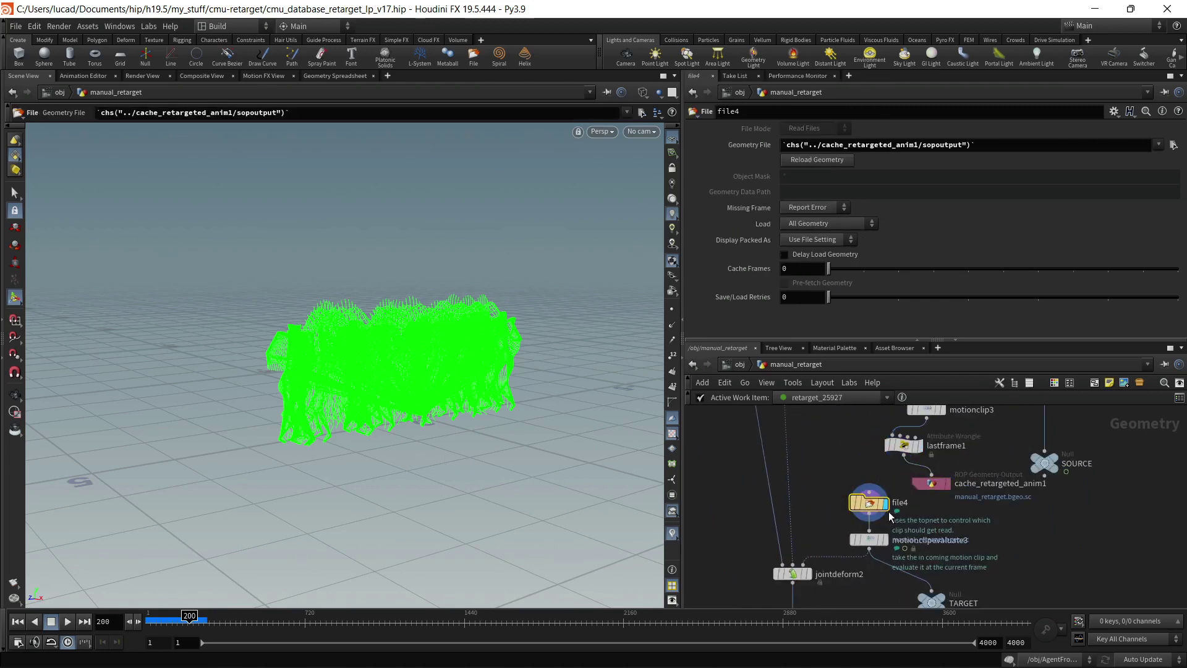
{"action": "left_click_drag", "start_coordinate": [393, 365], "coordinate": [388, 399], "text": "alt"}
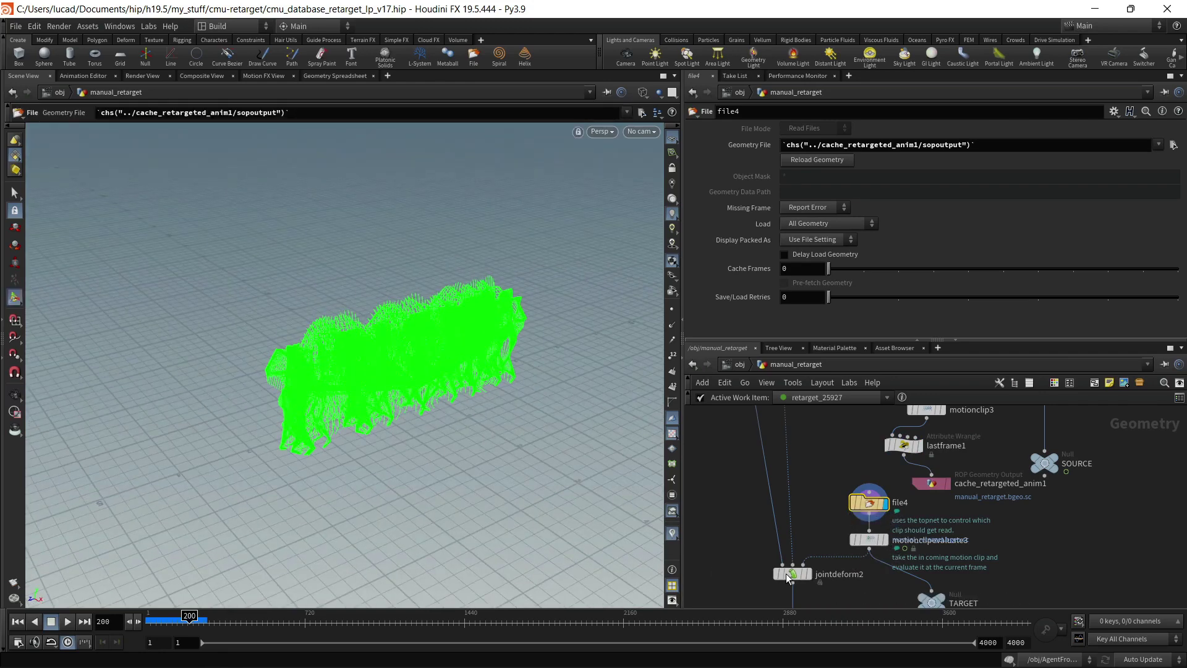
{"action": "scroll", "coordinate": [895, 544], "scroll_direction": "up", "scroll_amount": 3}
{"action": "left_click", "coordinate": [884, 539]}
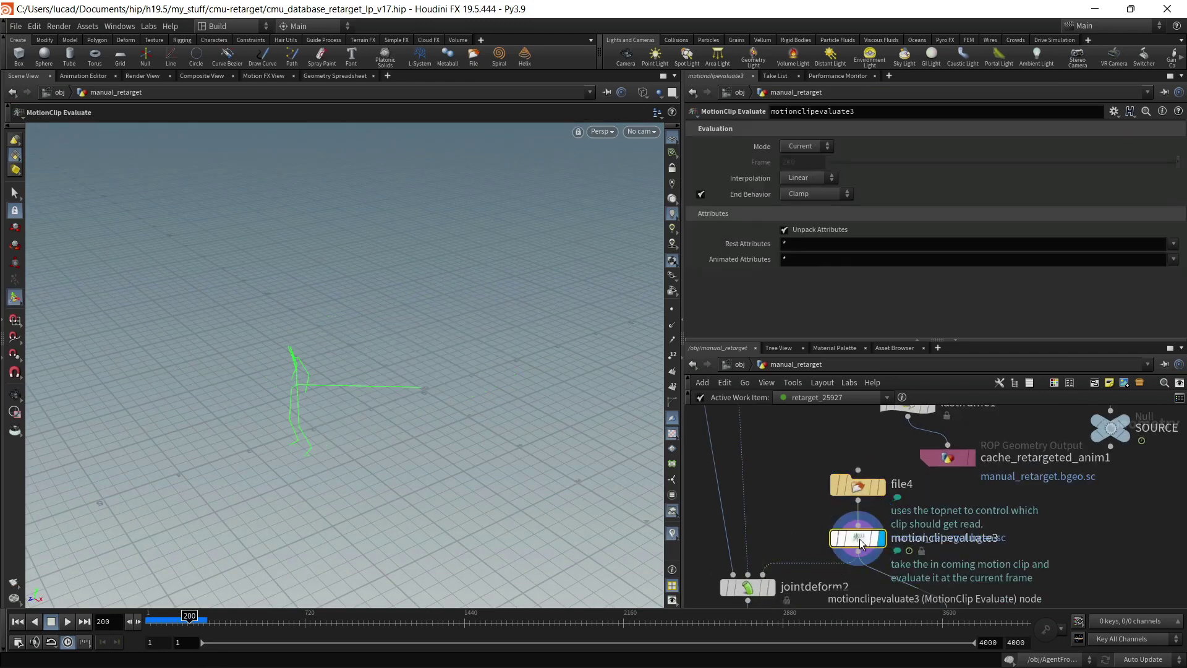
{"action": "left_click_drag", "start_coordinate": [338, 439], "coordinate": [306, 427]}
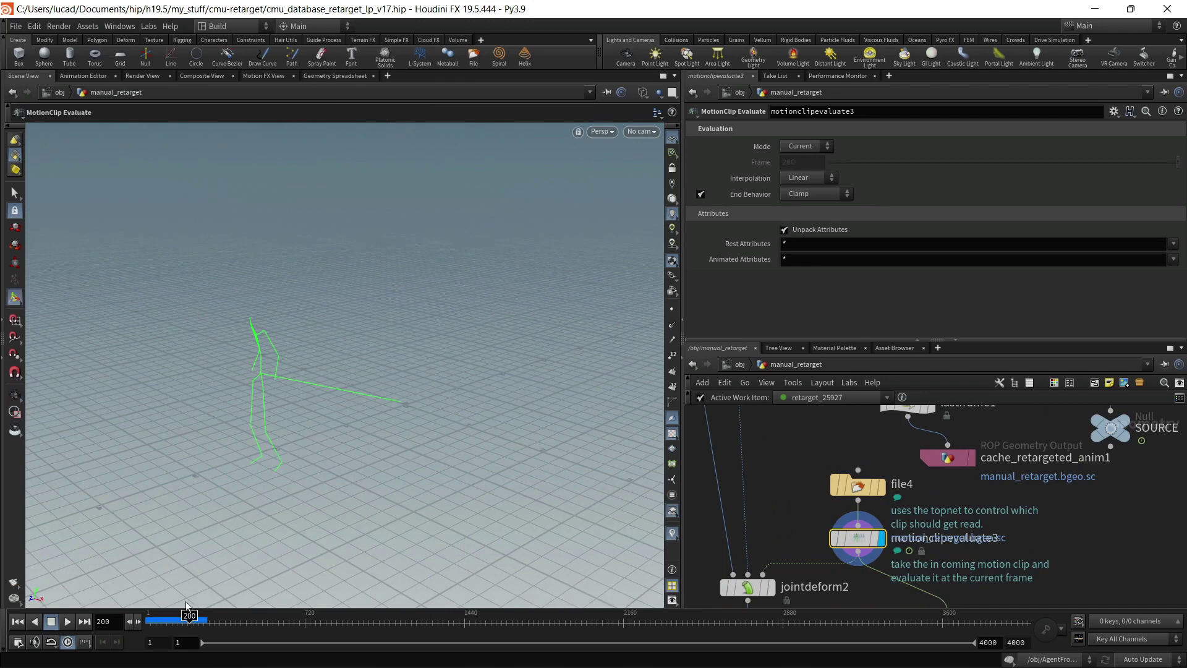
{"action": "mouse_move", "coordinate": [187, 618]}
{"action": "left_mouse_down"}
{"action": "mouse_move", "coordinate": [155, 615]}
{"action": "mouse_move", "coordinate": [176, 615]}
{"action": "left_mouse_up"}
Leave the manual_retarget network for the object level and look over the surrounding object nodes
{"action": "scroll", "coordinate": [958, 539], "scroll_direction": "down", "scroll_amount": 6}
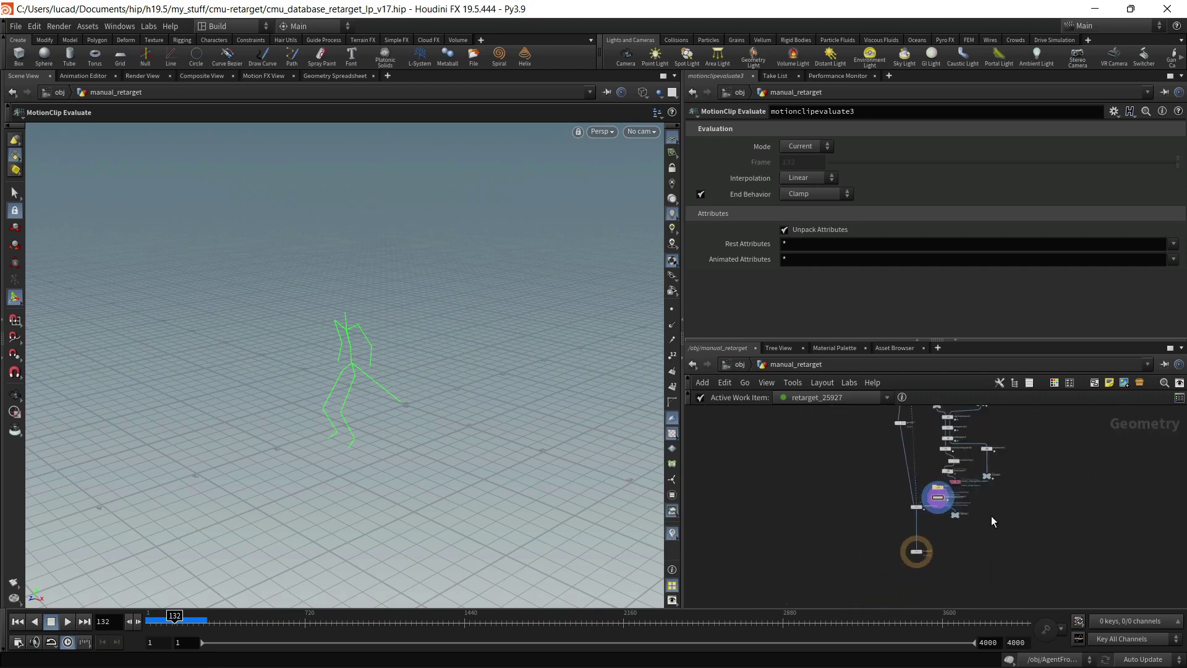
{"action": "key", "text": "u"}
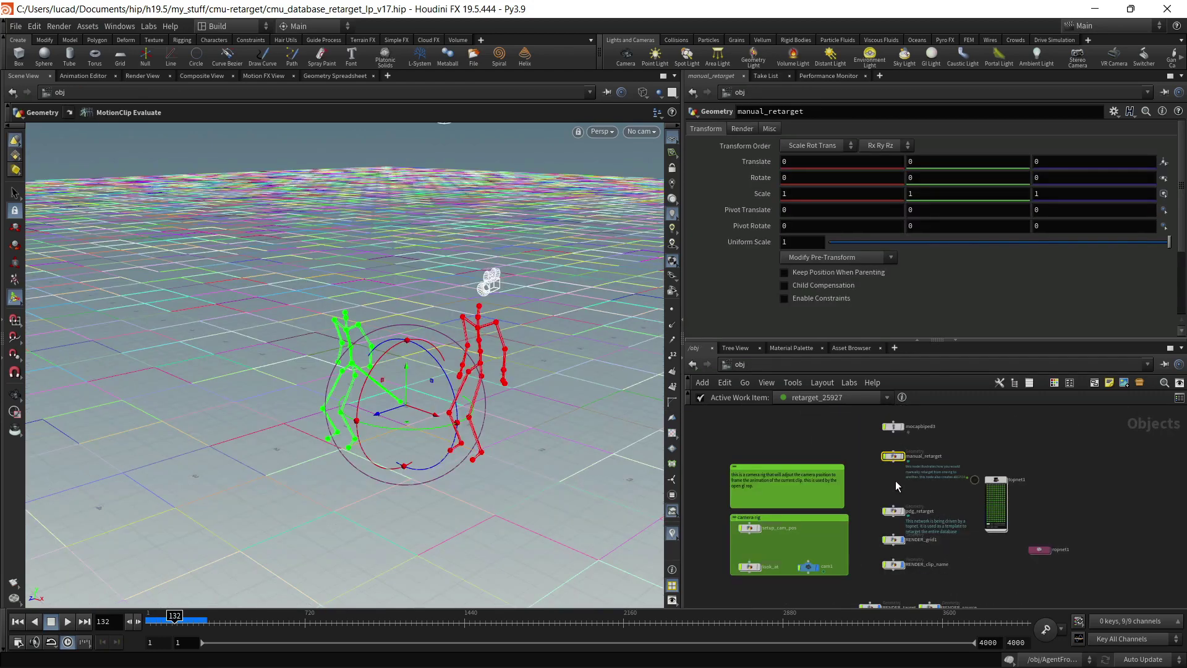
{"action": "scroll", "coordinate": [898, 479], "scroll_direction": "up", "scroll_amount": 3}
{"action": "scroll", "coordinate": [894, 489], "scroll_direction": "down", "scroll_amount": 3}
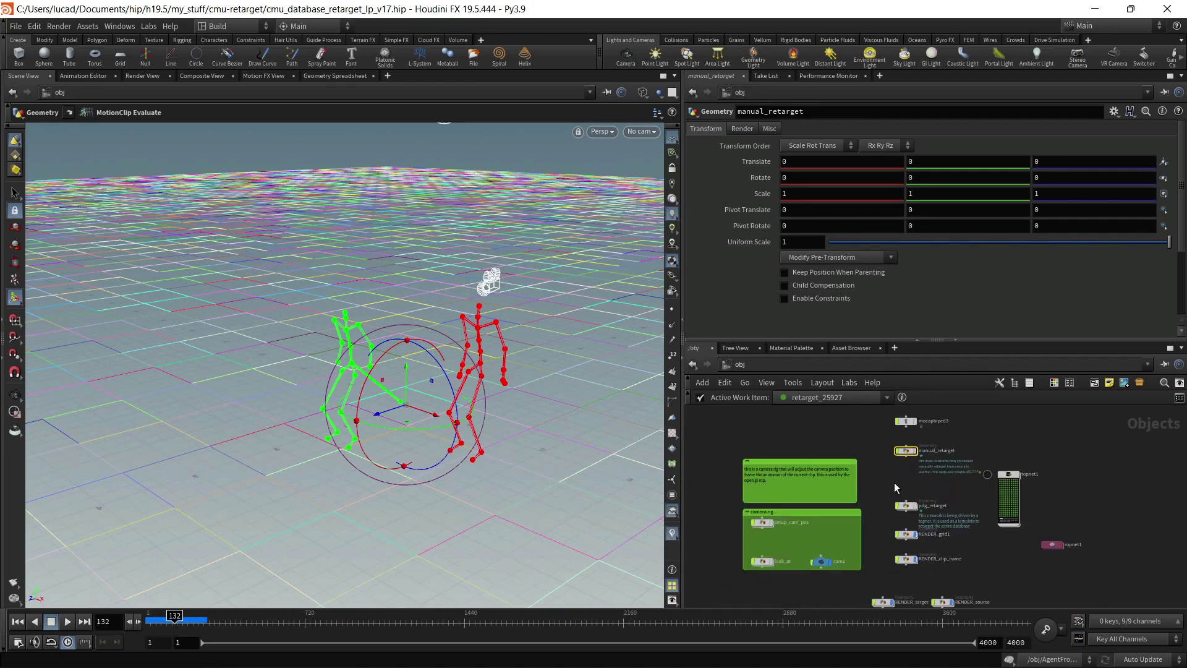